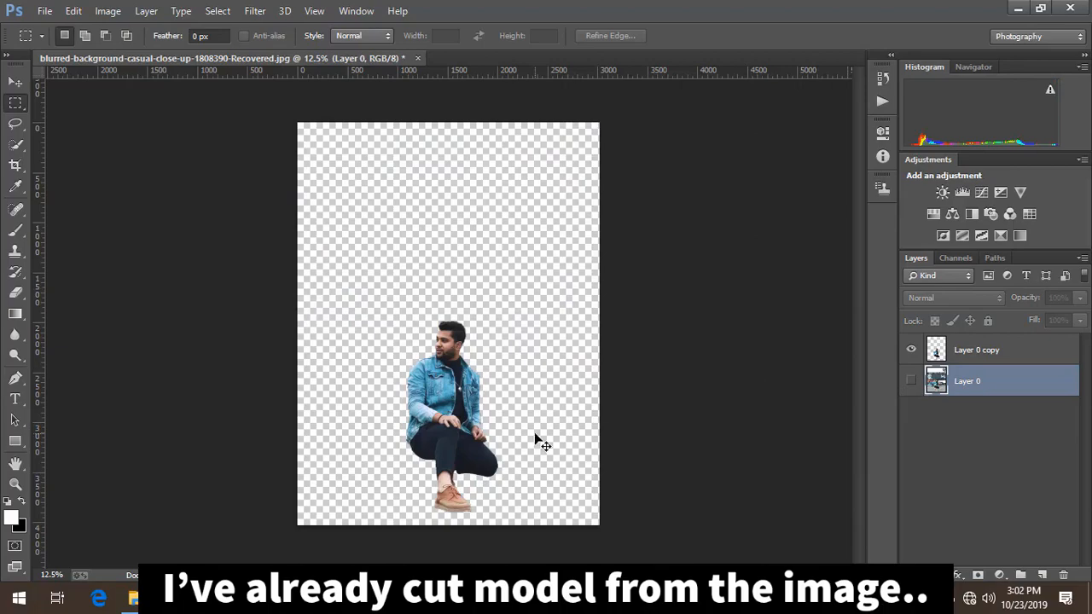
key(ctrl+plus)
key(ctrl+plus)
drag(470, 282, 481, 165)
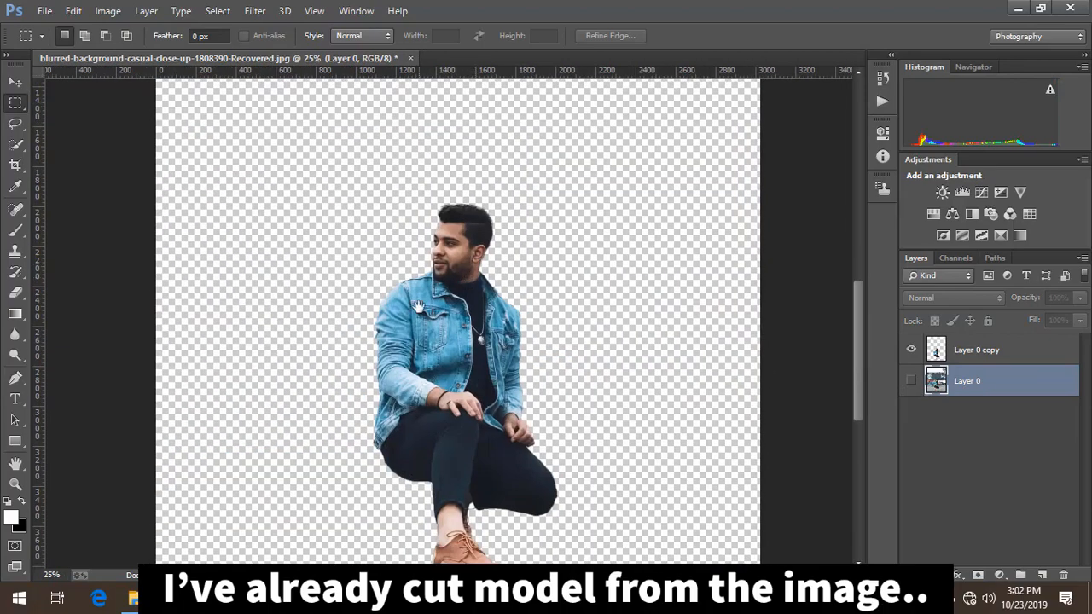
key(ctrl+minus)
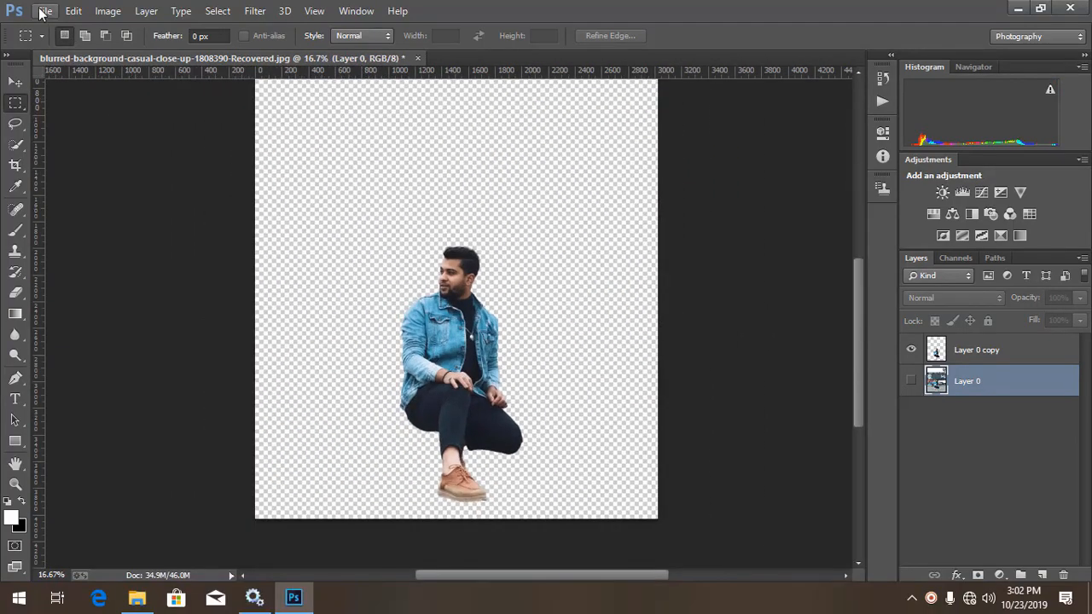
Step: Open buildings-city-city-lights-531360 from New folder (3) in Downloads and dock it as a tabbed document
click(43, 12)
click(60, 41)
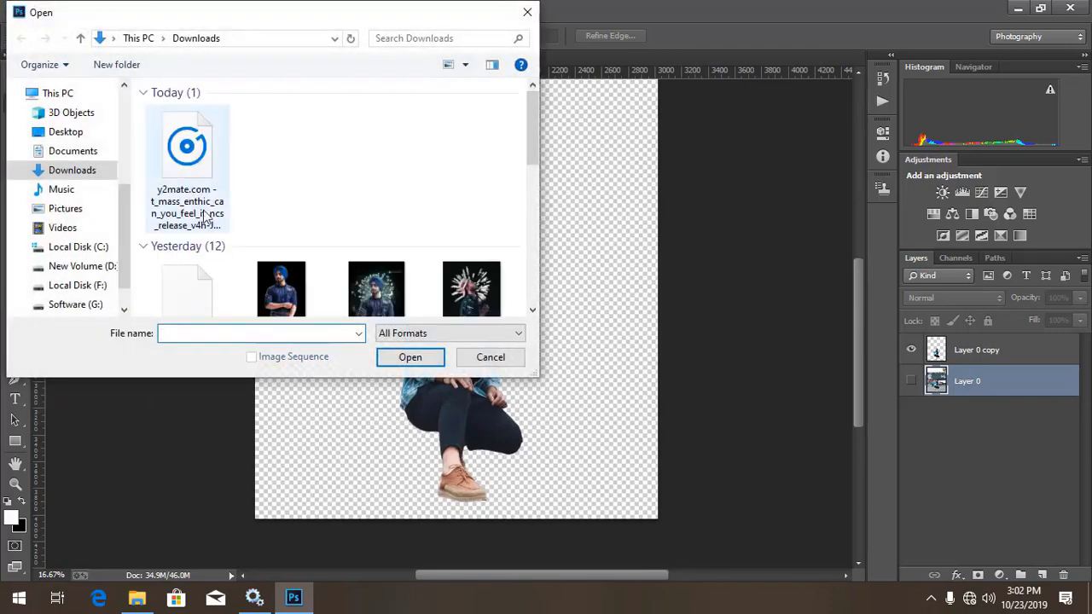
scroll(231, 227, down, 3)
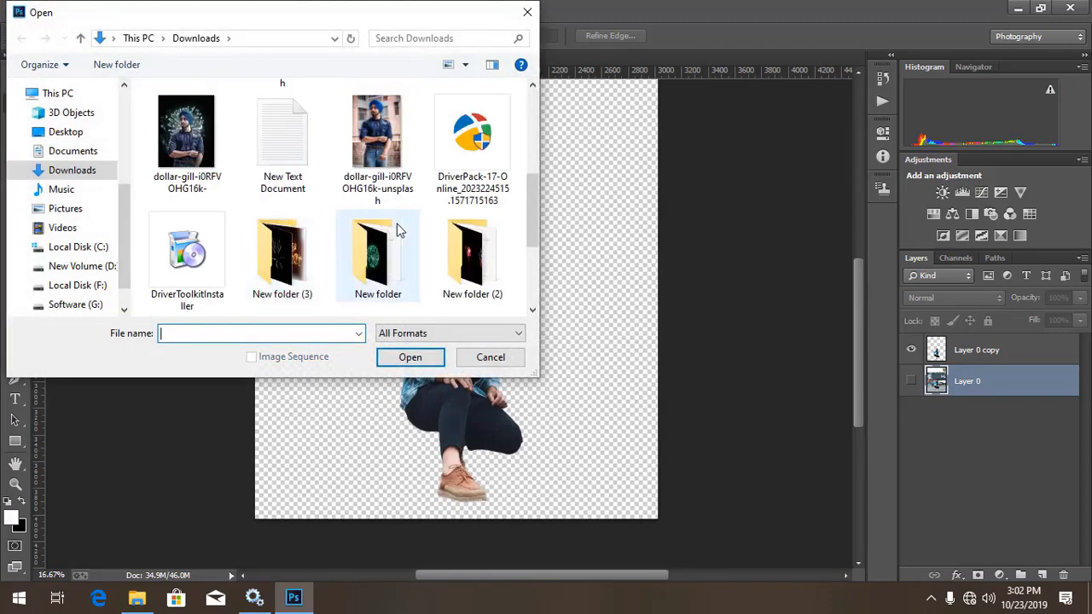
double_click(282, 290)
scroll(324, 213, down, 2)
scroll(292, 208, up, 2)
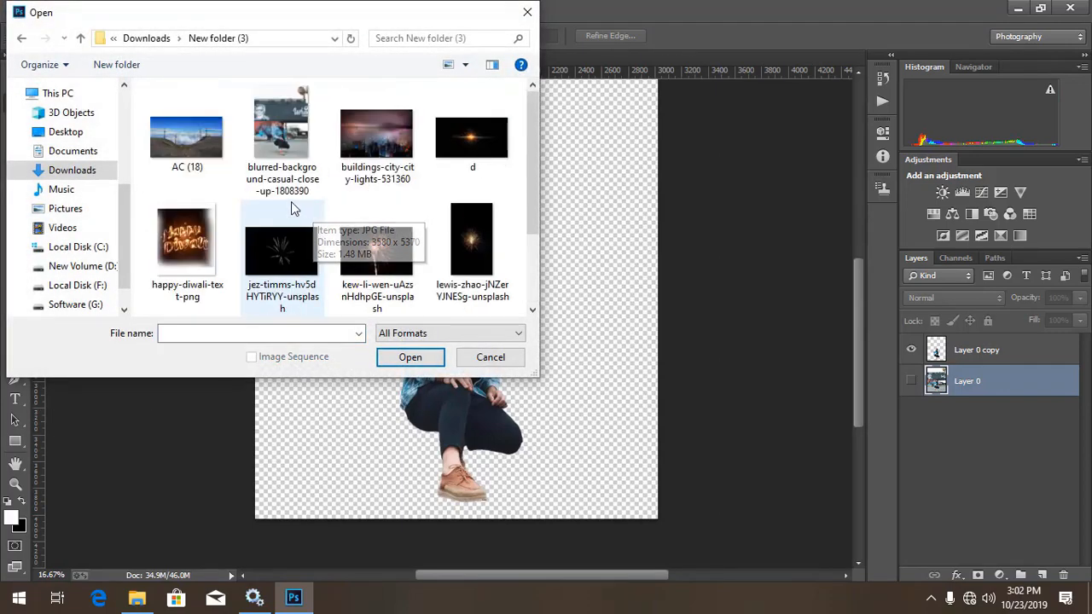
double_click(281, 137)
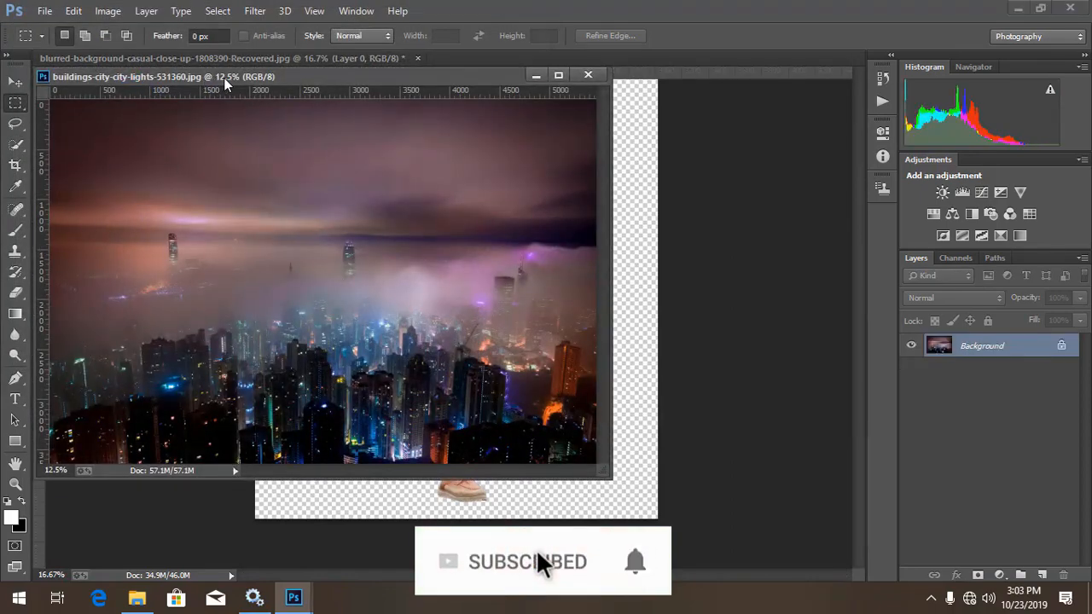
drag(235, 76, 442, 81)
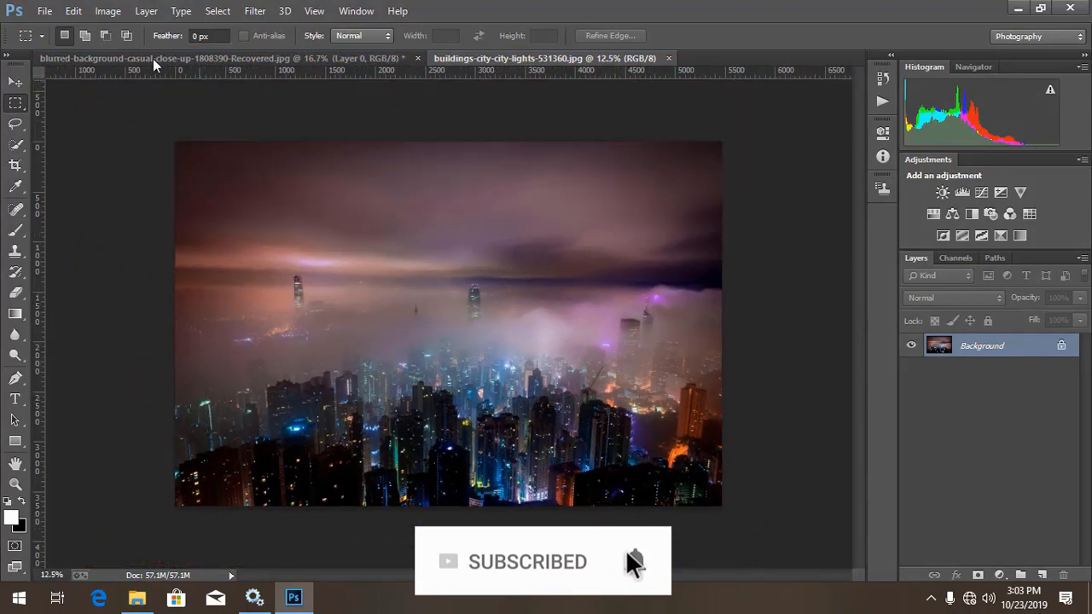
Step: Open the AC (18) image and dock it as a tab beside the other documents
click(44, 10)
click(51, 41)
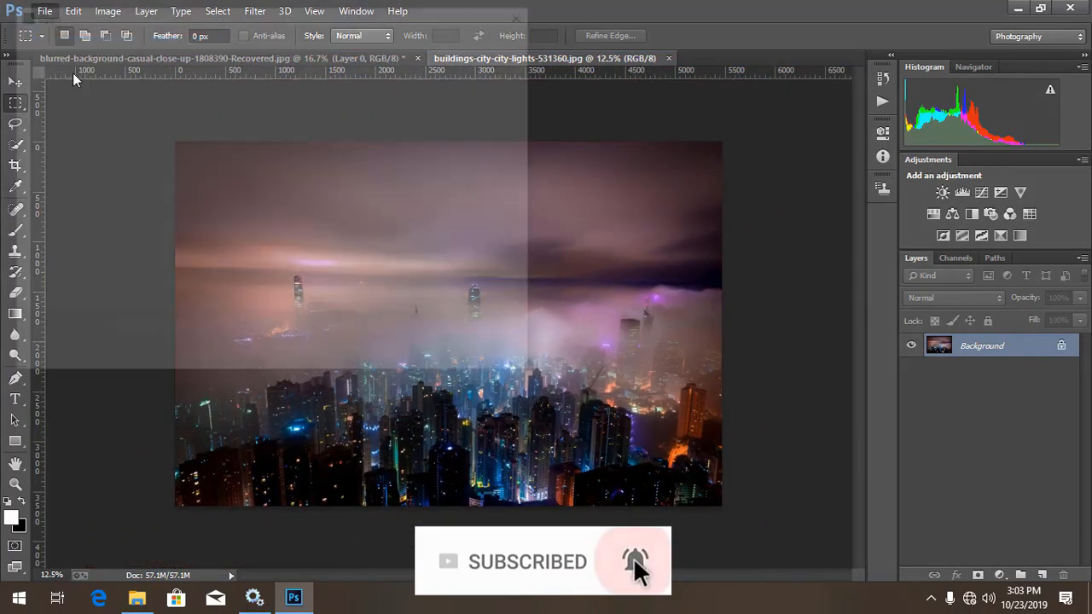
double_click(188, 139)
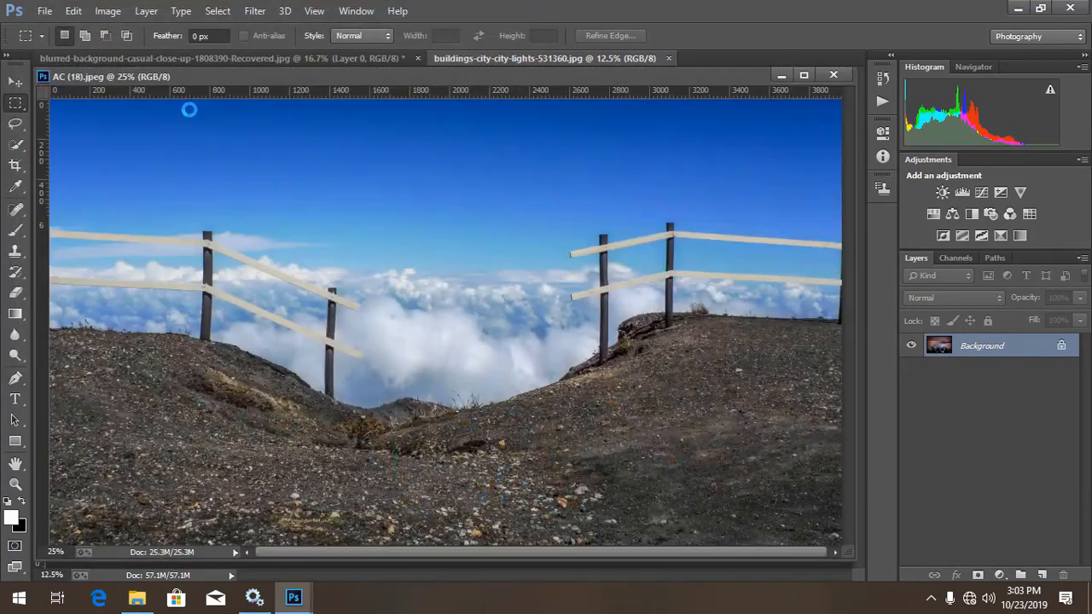
drag(298, 74, 332, 57)
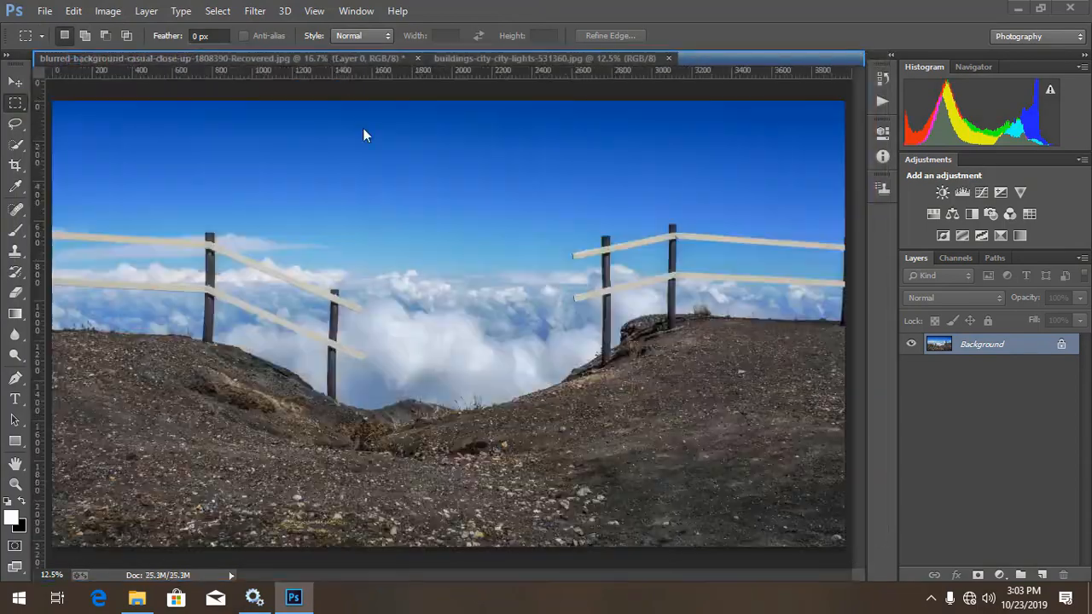
Step: Select the whole rocky ground below the sky in AC (18) with the Quick Selection tool
click(12, 144)
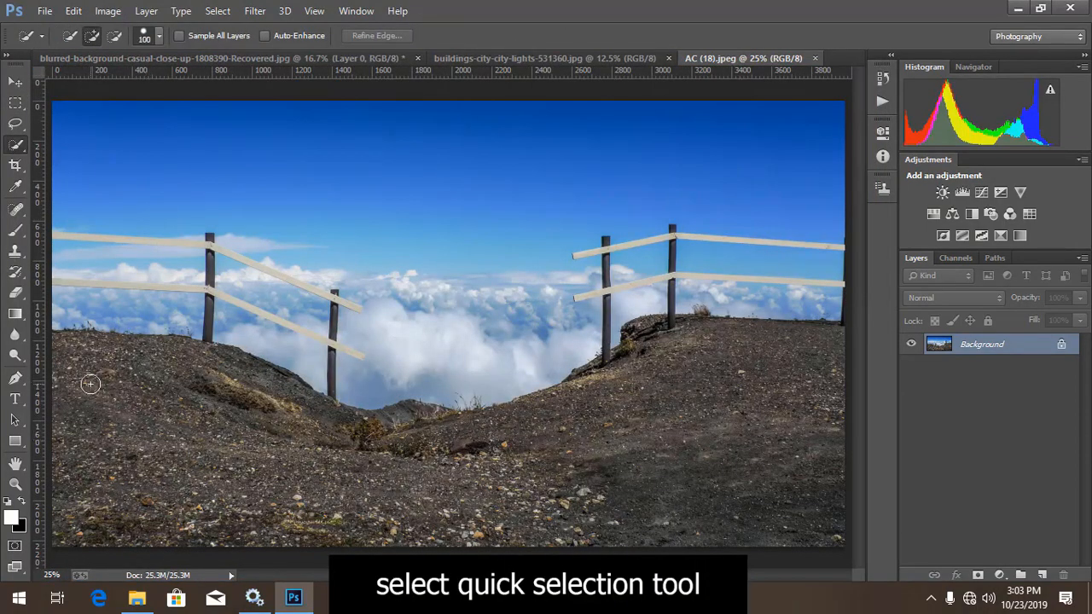
key(ctrl+minus)
mouse_move(199, 369)
mouse_down()
mouse_move(253, 415)
mouse_move(198, 347)
mouse_move(309, 371)
mouse_move(378, 412)
mouse_move(356, 435)
mouse_move(221, 472)
mouse_move(463, 469)
mouse_move(421, 401)
mouse_move(523, 396)
mouse_move(636, 352)
mouse_move(708, 377)
mouse_up()
key(ctrl+plus)
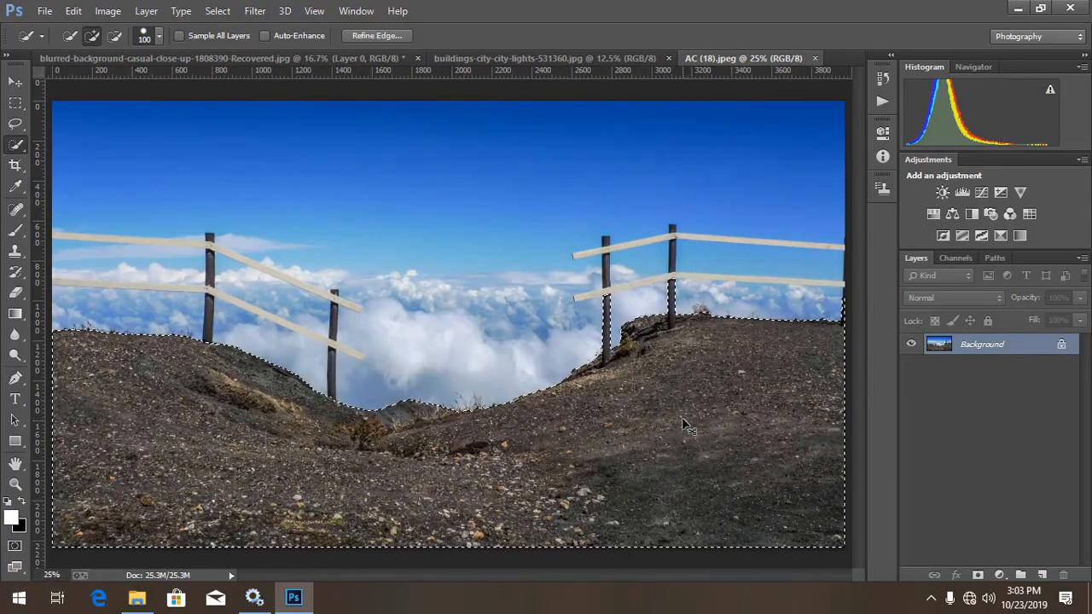
key(ctrl+plus)
key(ctrl+minus)
key(ctrl+minus)
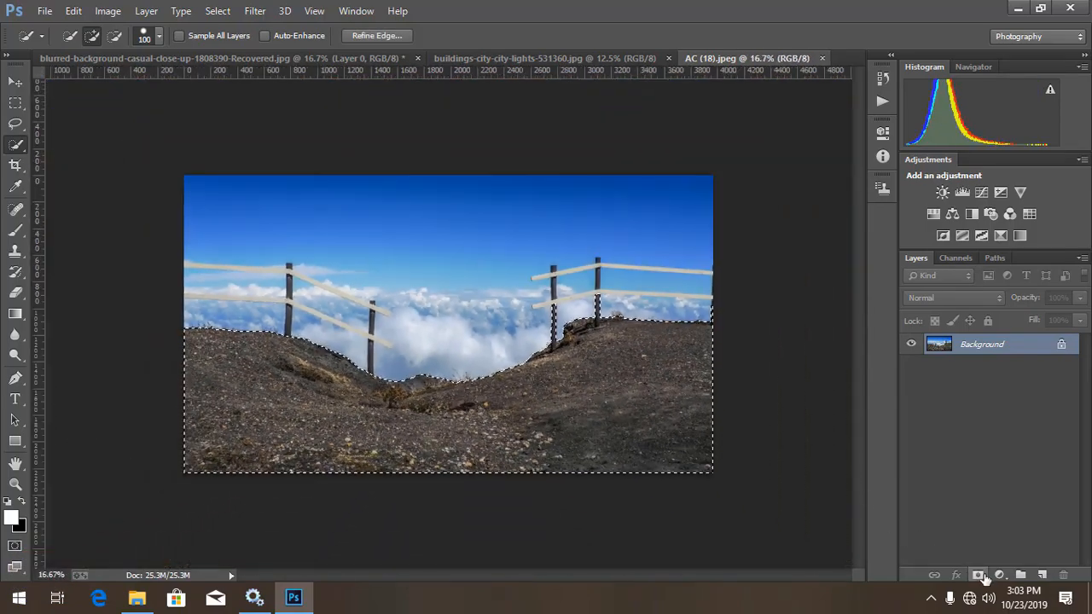
Step: Mask out everything except the selected ground and refine the mask with a 0.5 px feather
click(977, 576)
right_click(978, 353)
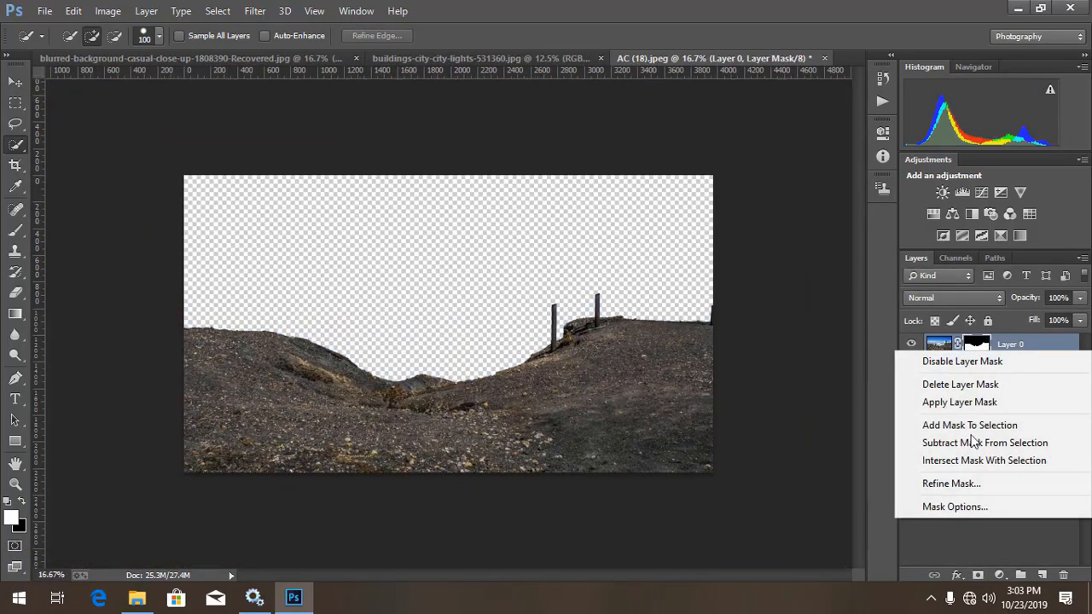
click(905, 483)
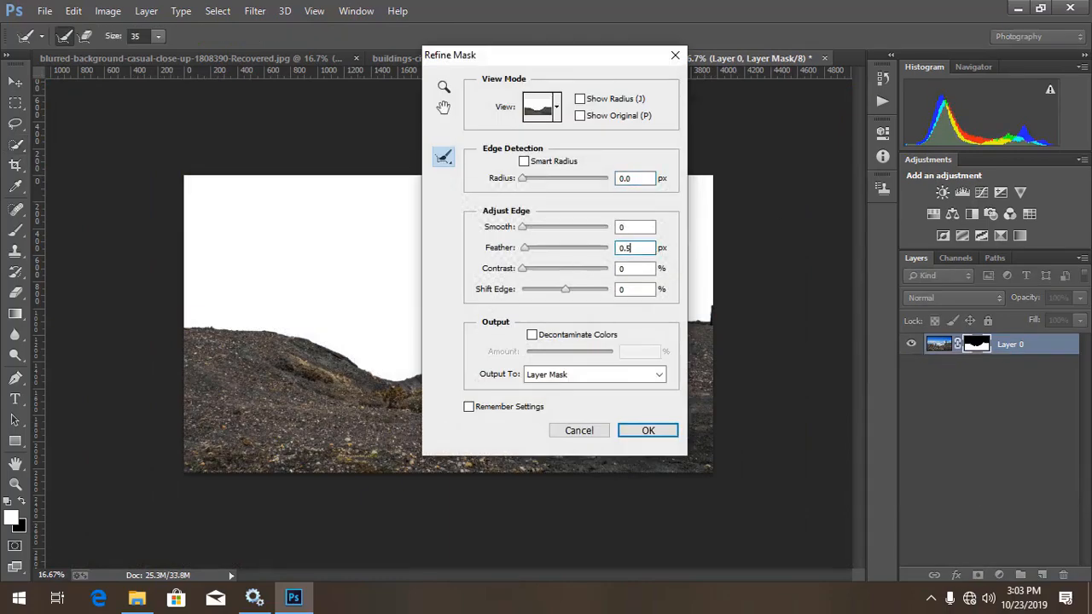
key(Return)
key(ctrl+plus)
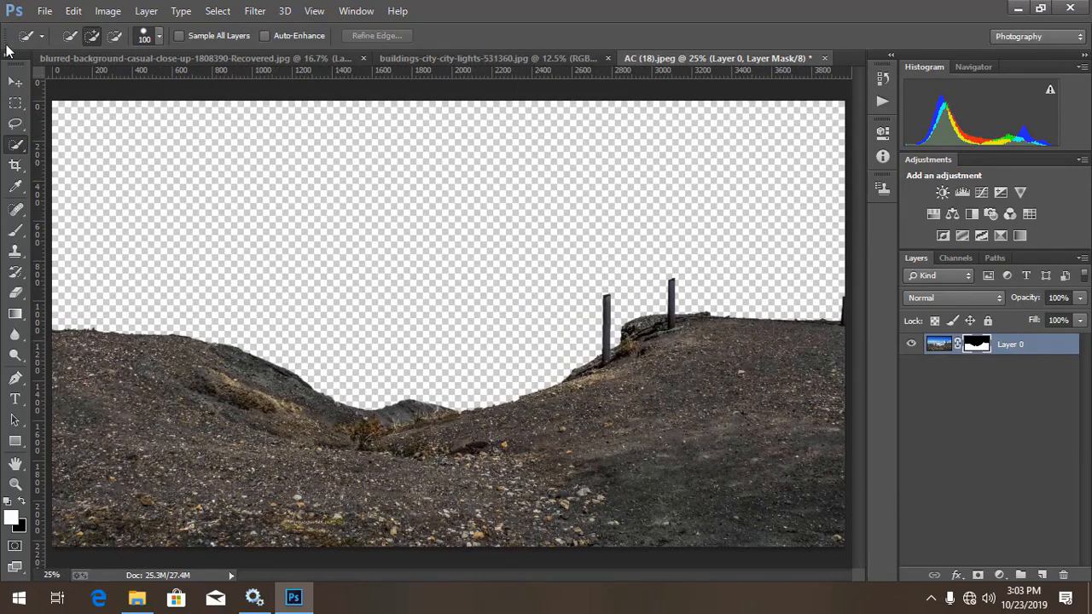
Step: Apply the ground's layer mask and move the ground into the city lights document, centred along its lower edge
key(ctrl+minus)
click(16, 83)
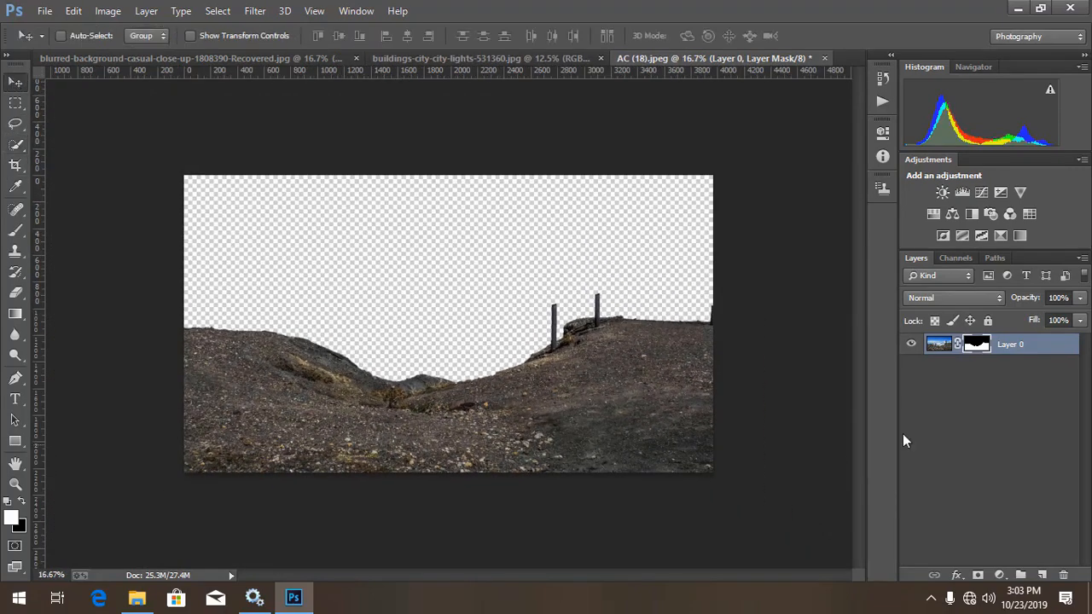
right_click(988, 348)
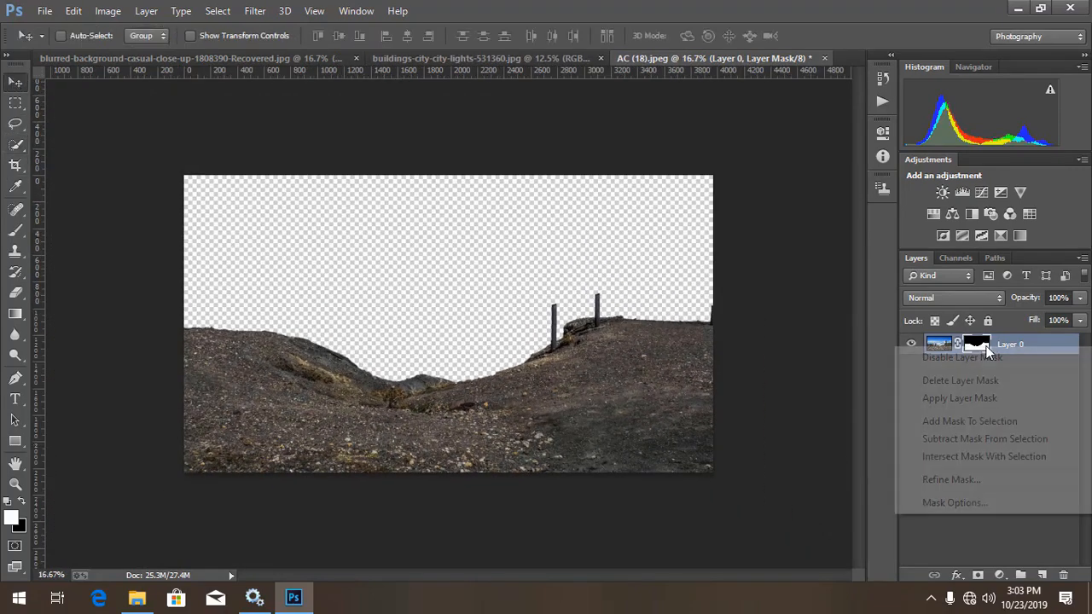
click(979, 400)
drag(580, 410, 542, 462)
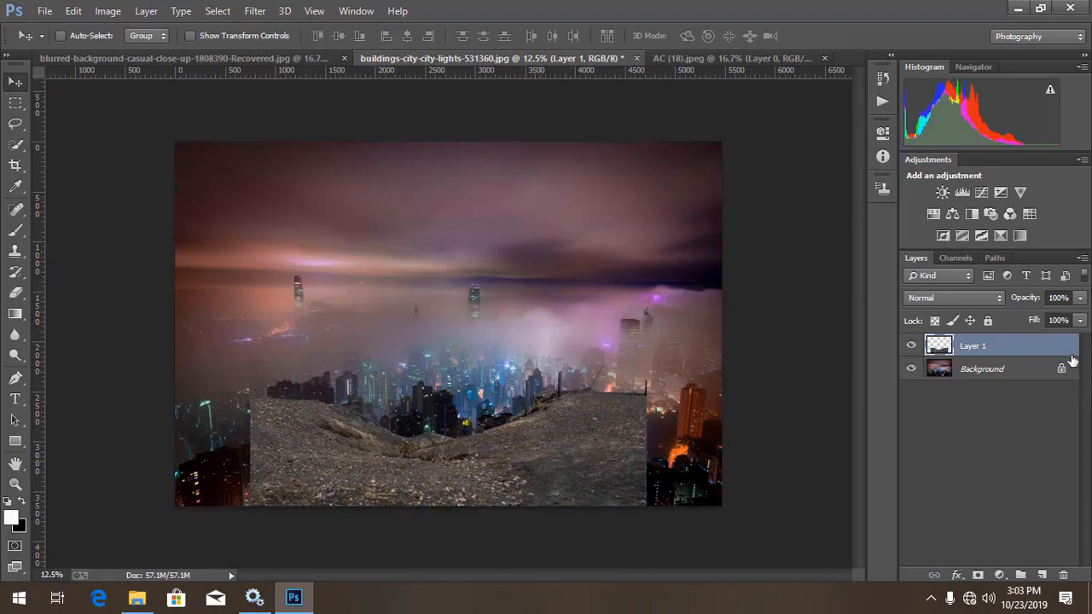
Step: Unlock the city background layer and shift it slightly upward behind the ground
click(1061, 372)
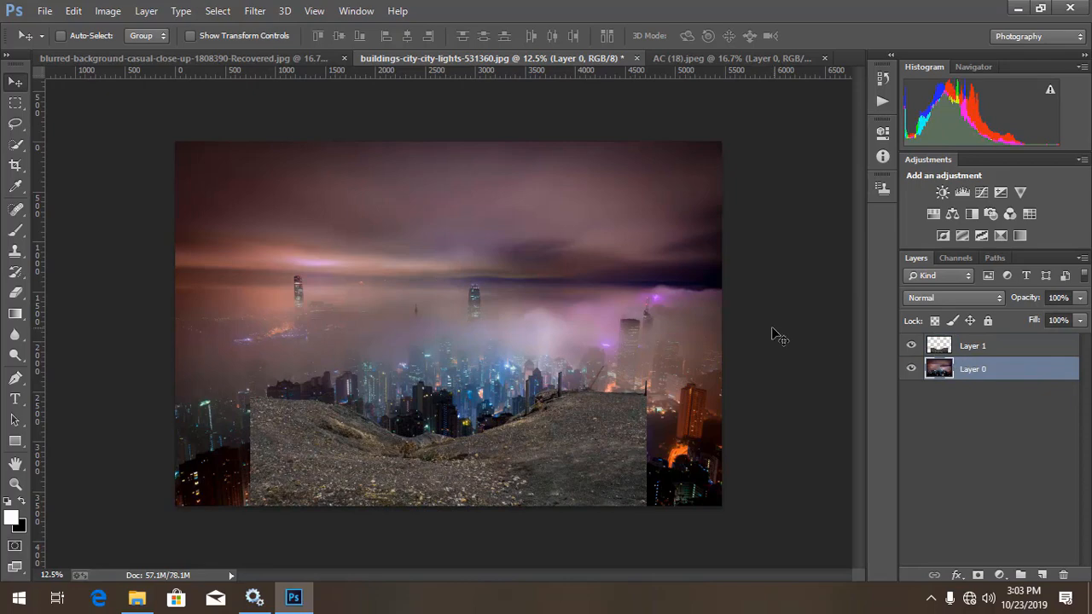
key(ctrl+plus)
key(ctrl+plus)
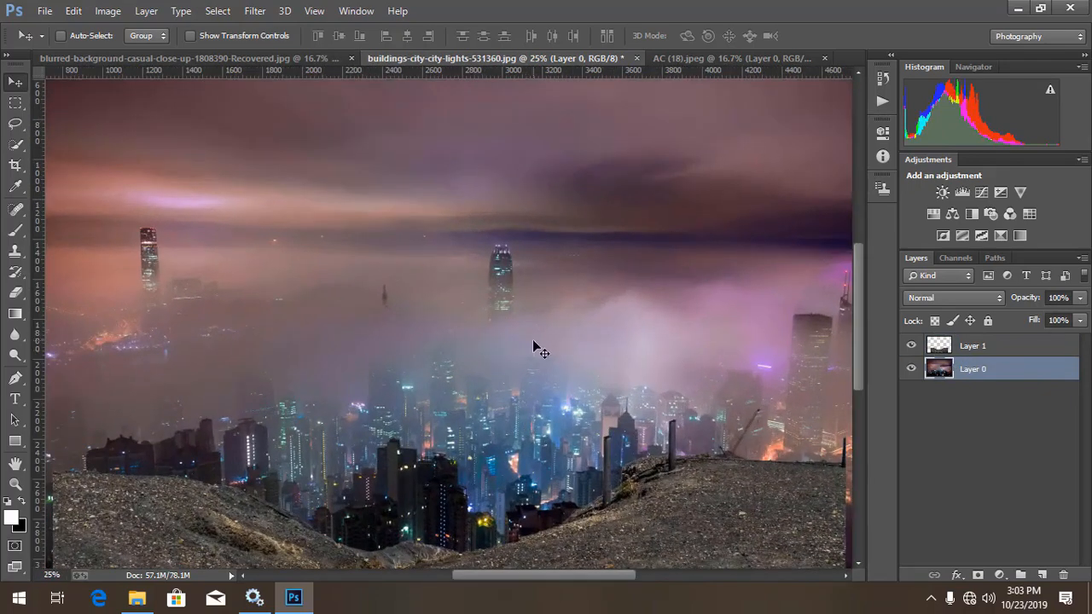
key(ctrl+minus)
drag(452, 406, 455, 389)
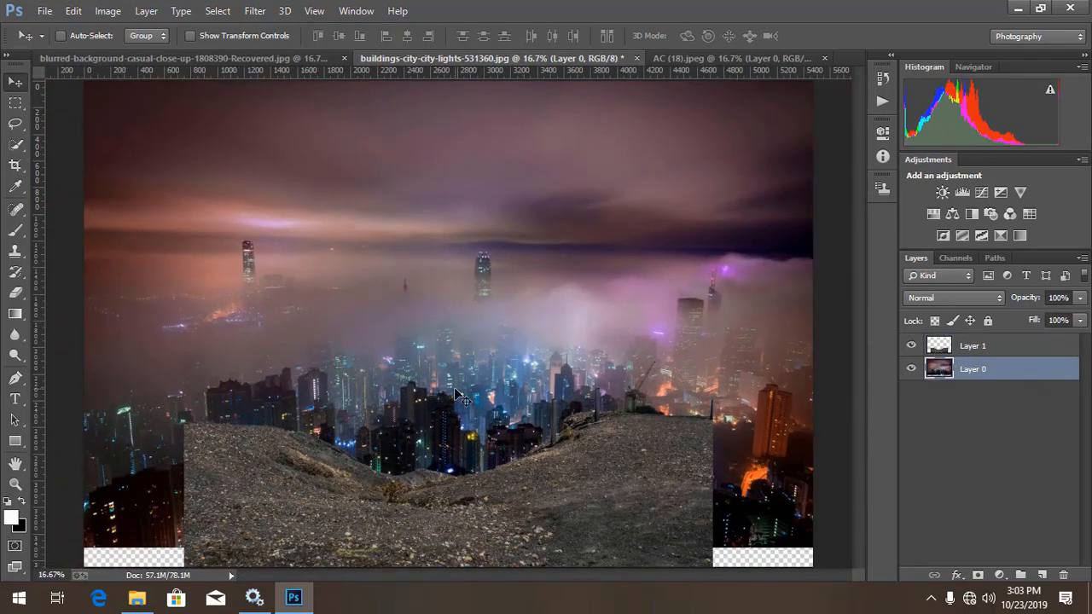
key(ctrl+plus)
key(ctrl+minus)
key(ctrl+minus)
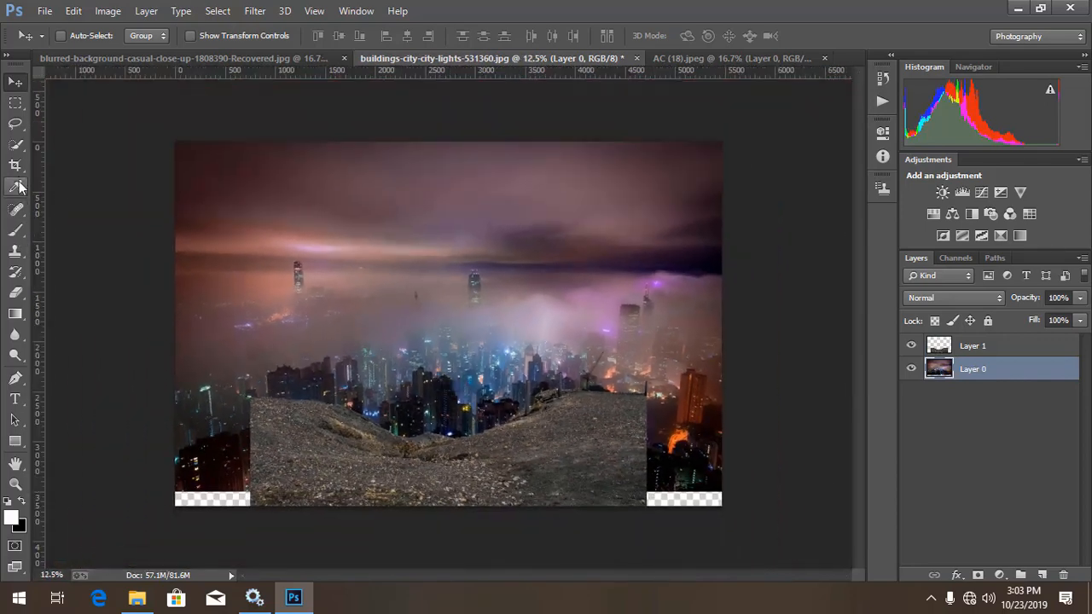
Step: Crop the city image to the width of the ground layer and trim a thin strip off its upper edge
click(16, 165)
drag(181, 342, 215, 328)
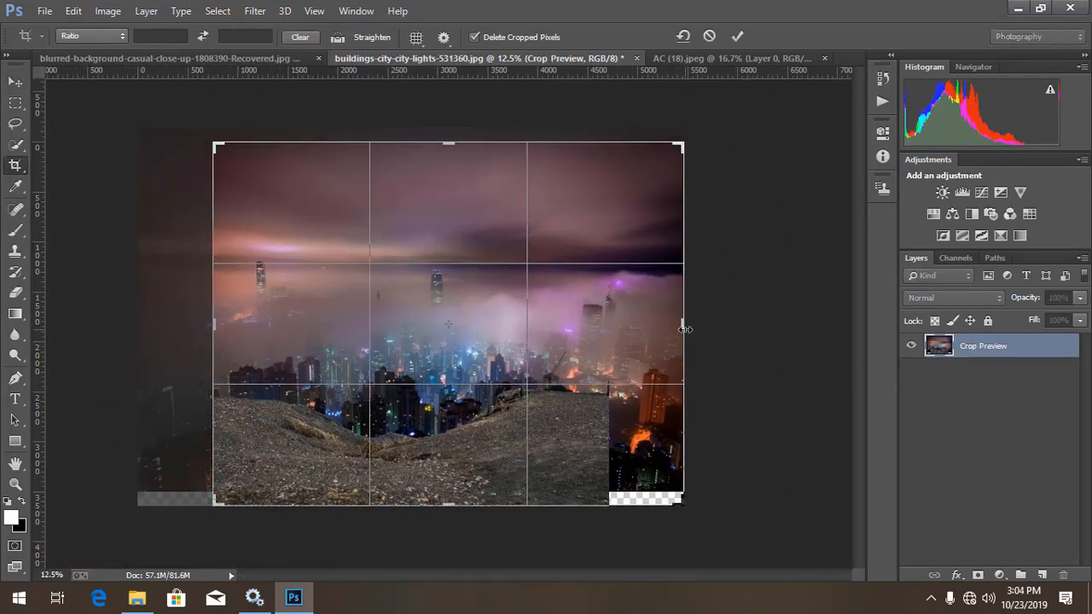
drag(685, 328, 646, 328)
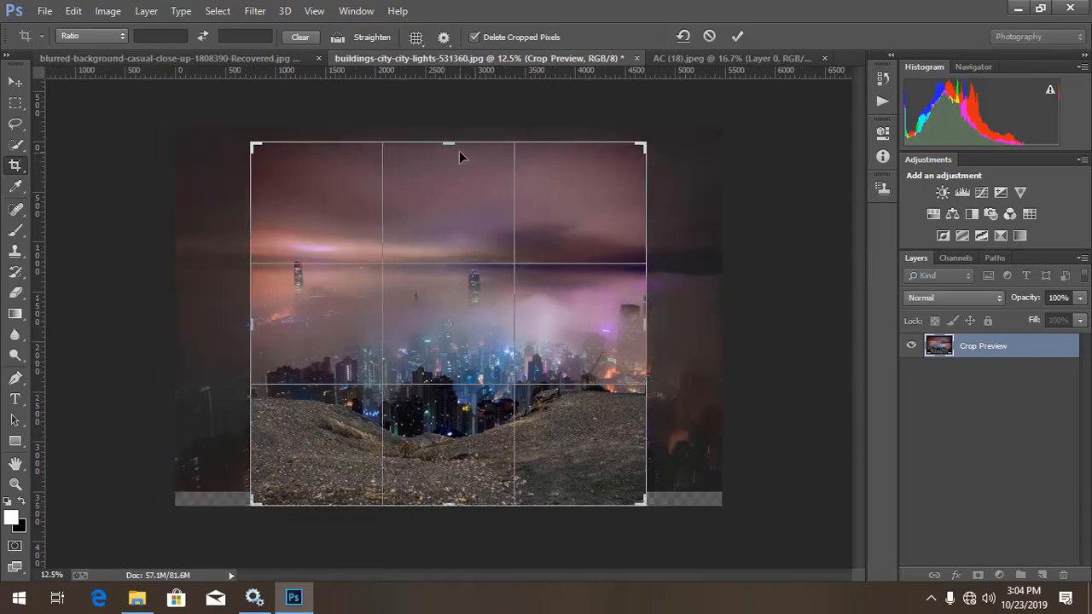
drag(448, 142, 447, 156)
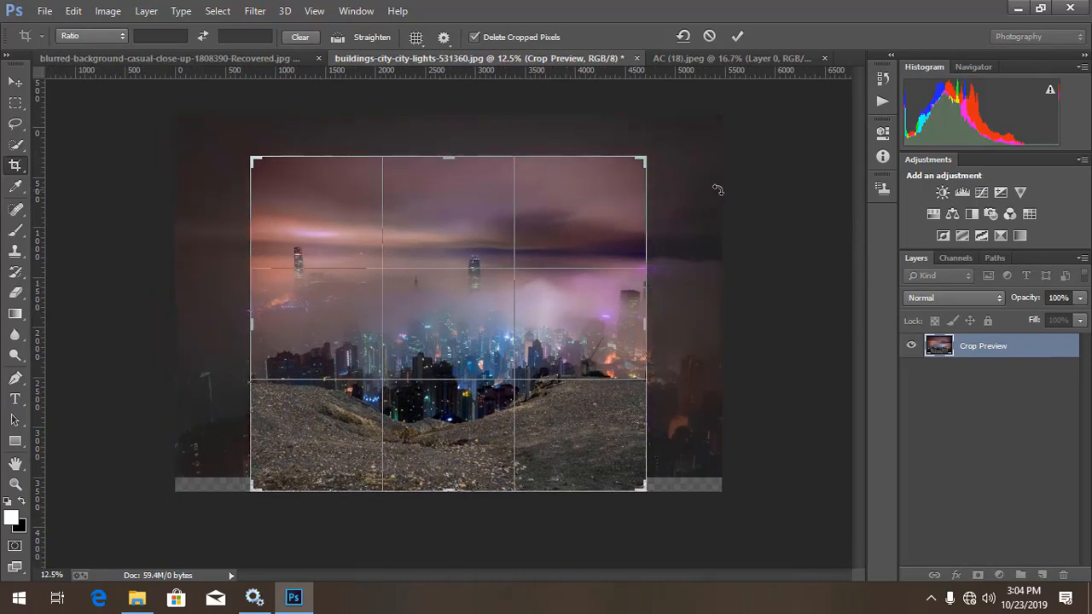
click(738, 35)
key(ctrl+plus)
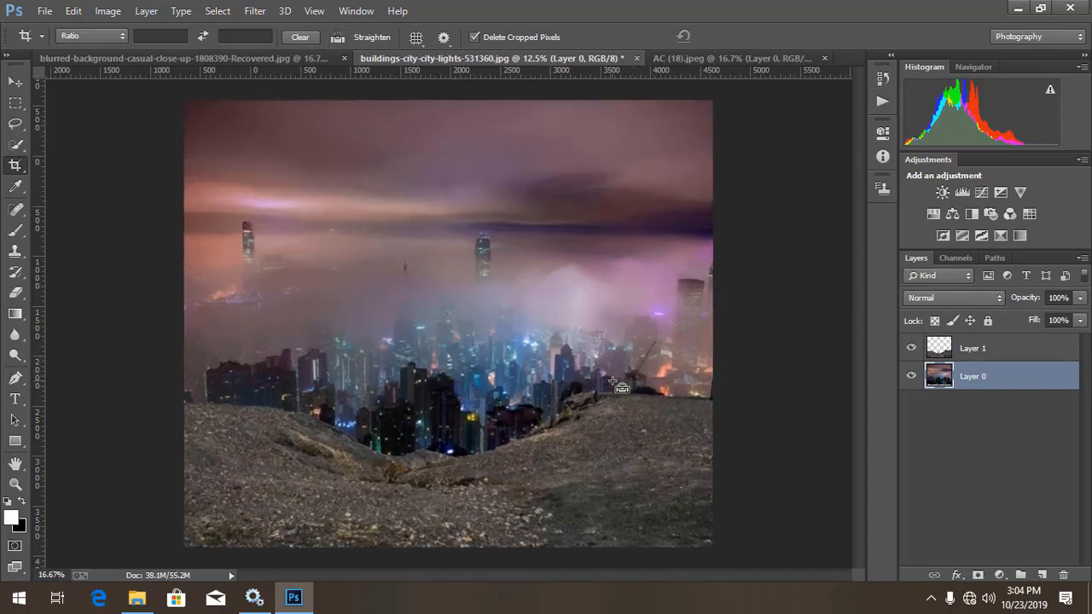
Step: Move the cut-out model layer, Layer 0 copy, into the city lights document and place it over the dip in the ground
click(142, 58)
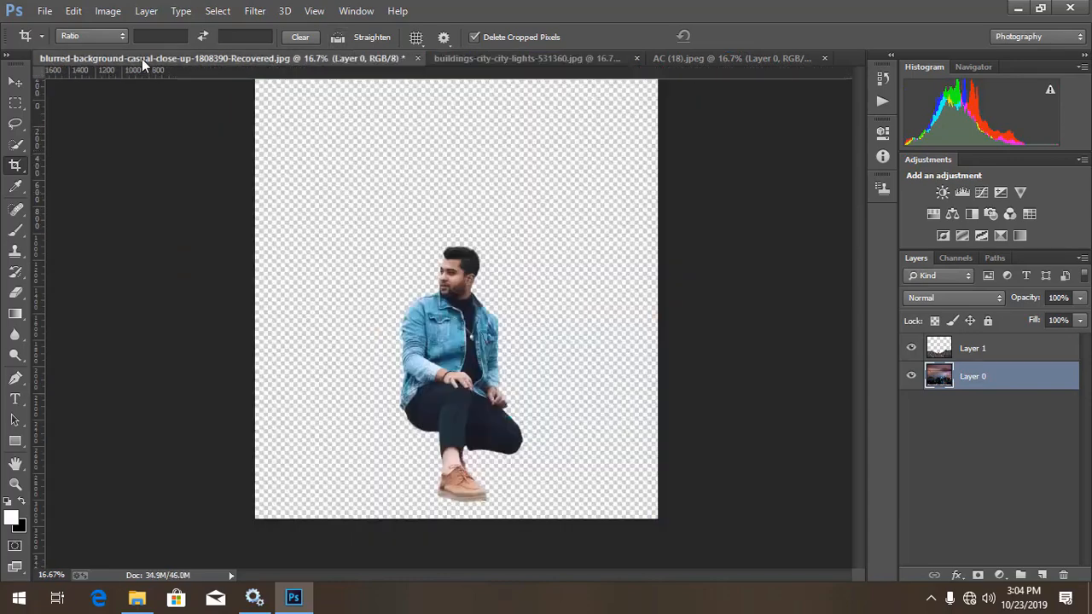
click(15, 82)
click(1031, 354)
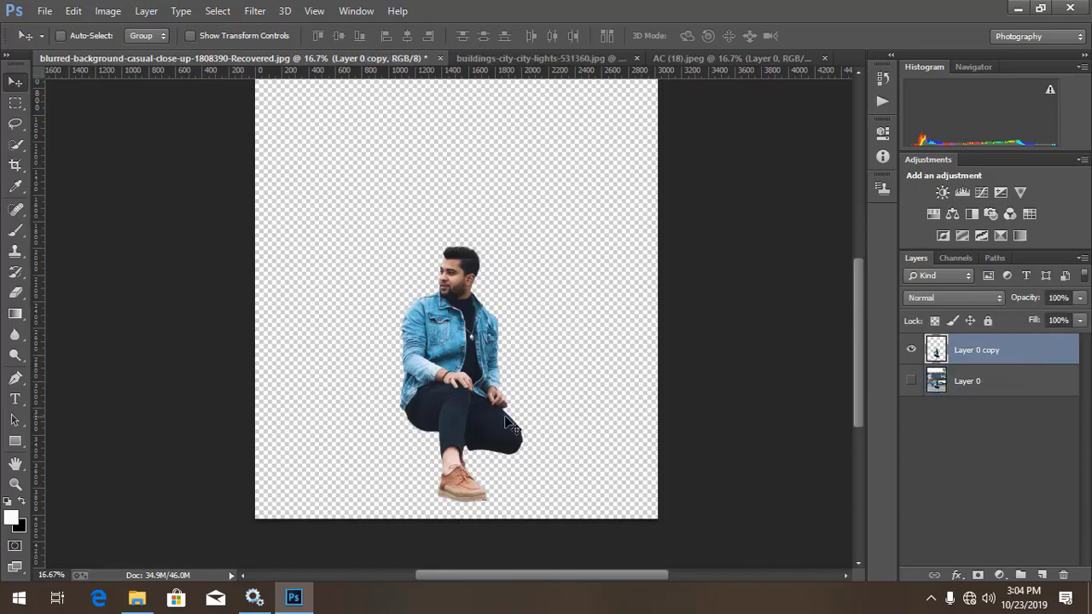
drag(476, 413, 527, 118)
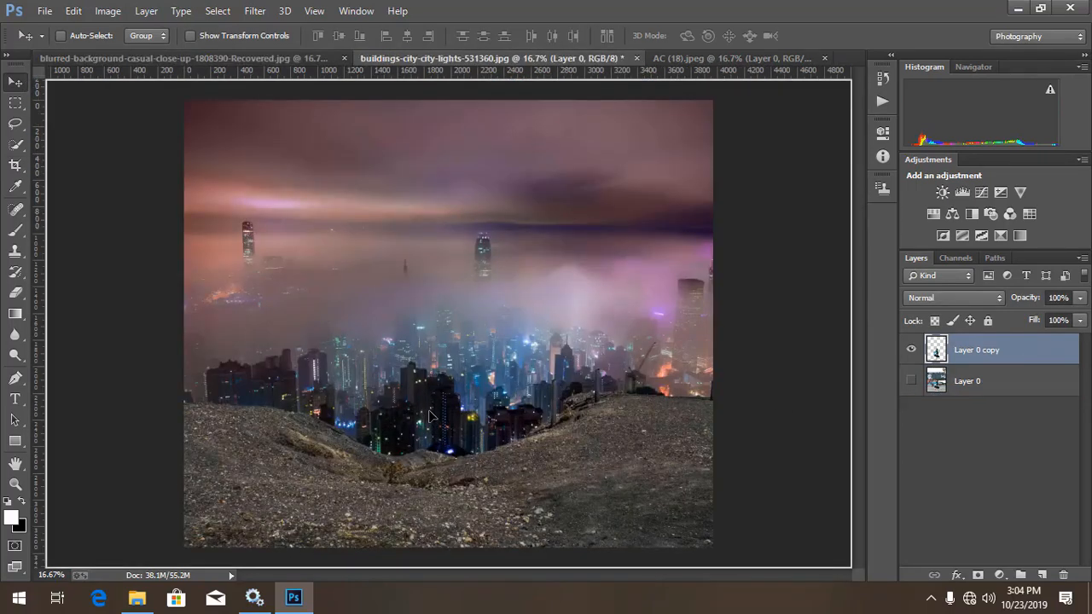
drag(431, 415, 438, 373)
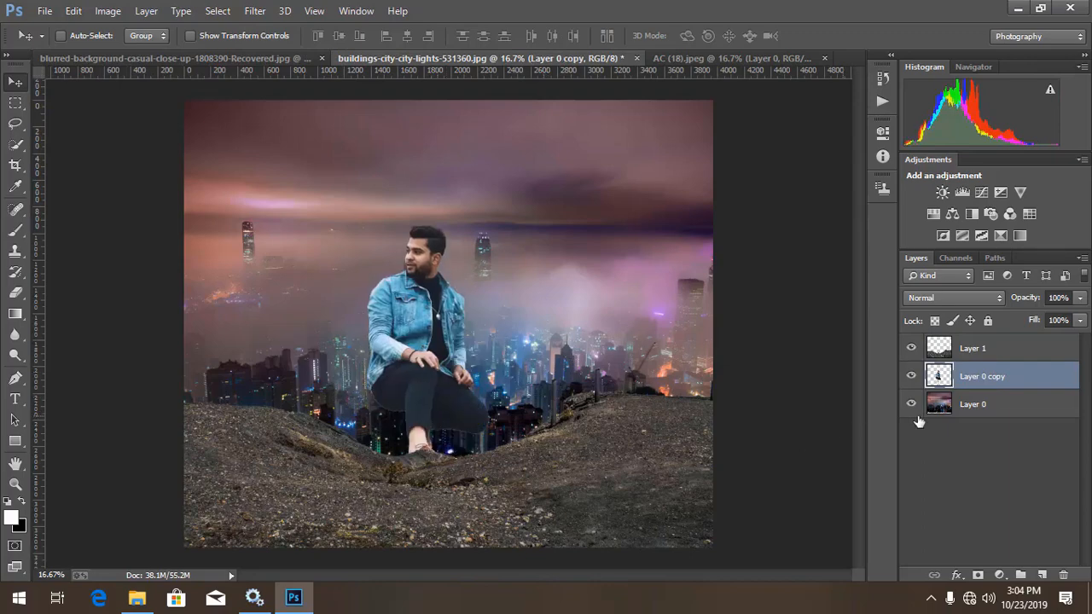
Step: Move the model layer above the ground layer and convert it to a smart object
drag(1026, 385, 1027, 338)
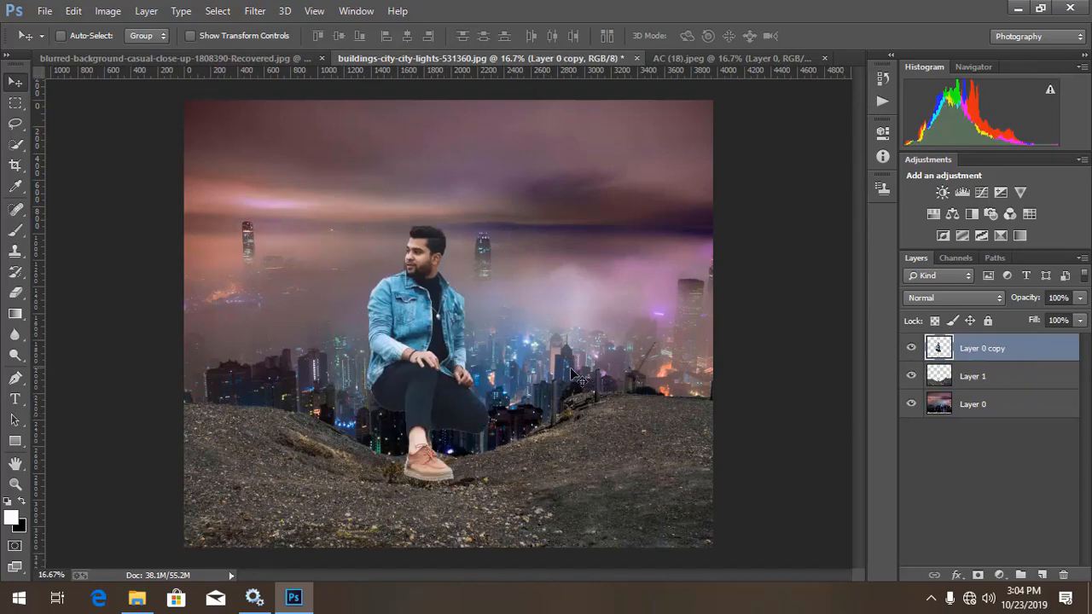
right_click(1057, 350)
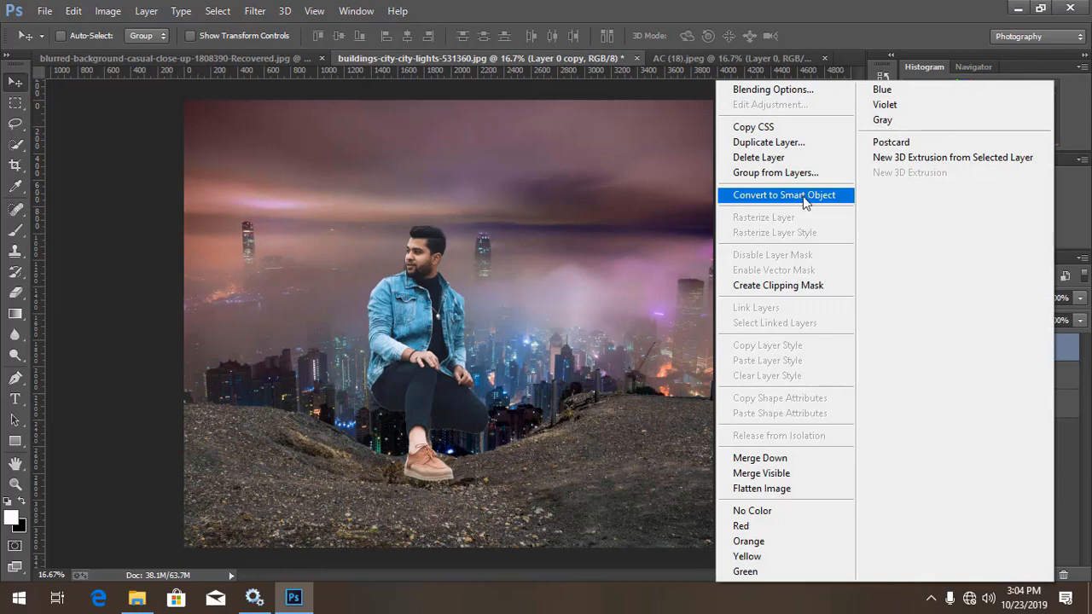
click(805, 202)
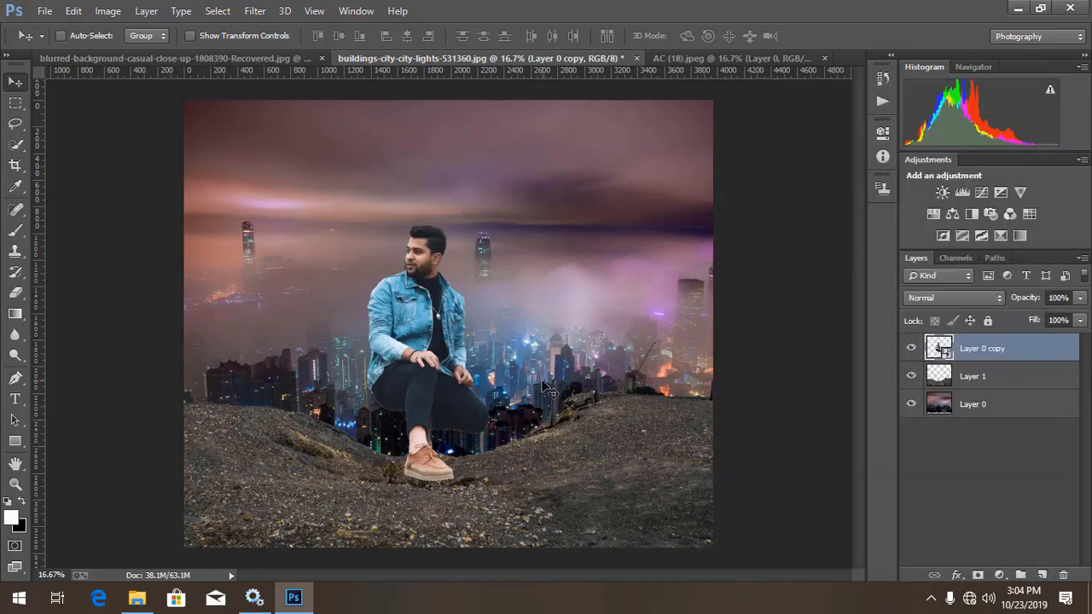
Step: Scale the model layer down to about 91.5% and move it lower so the shoe rests on the rocky ground
key(ctrl+t)
drag(487, 226, 476, 237)
drag(452, 300, 464, 365)
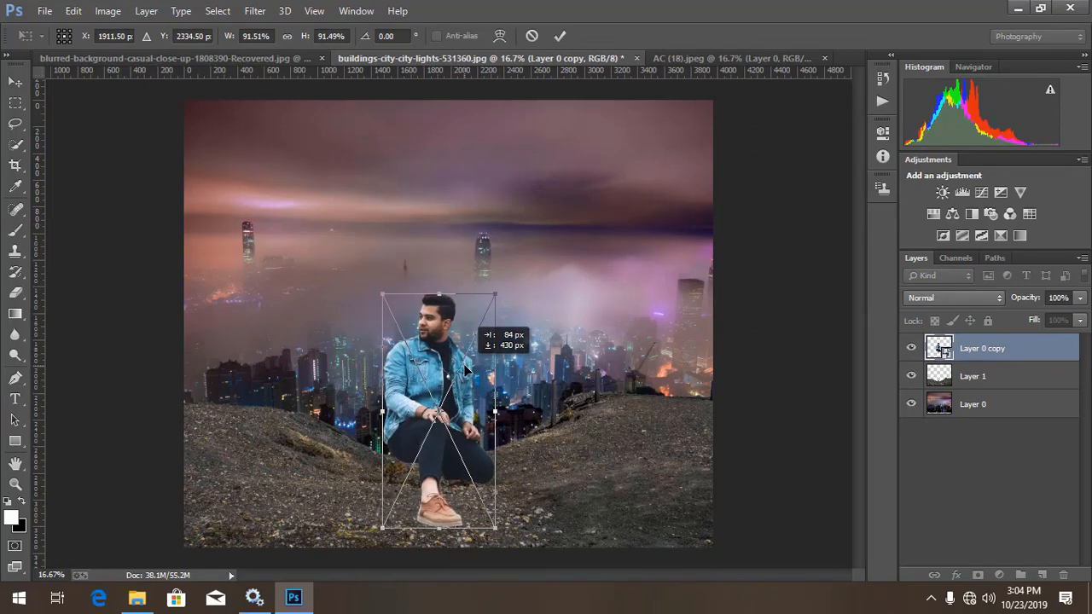
click(559, 36)
Step: Add an empty layer directly above the ground layer, Layer 1, and choose a soft brush for painting
click(1007, 377)
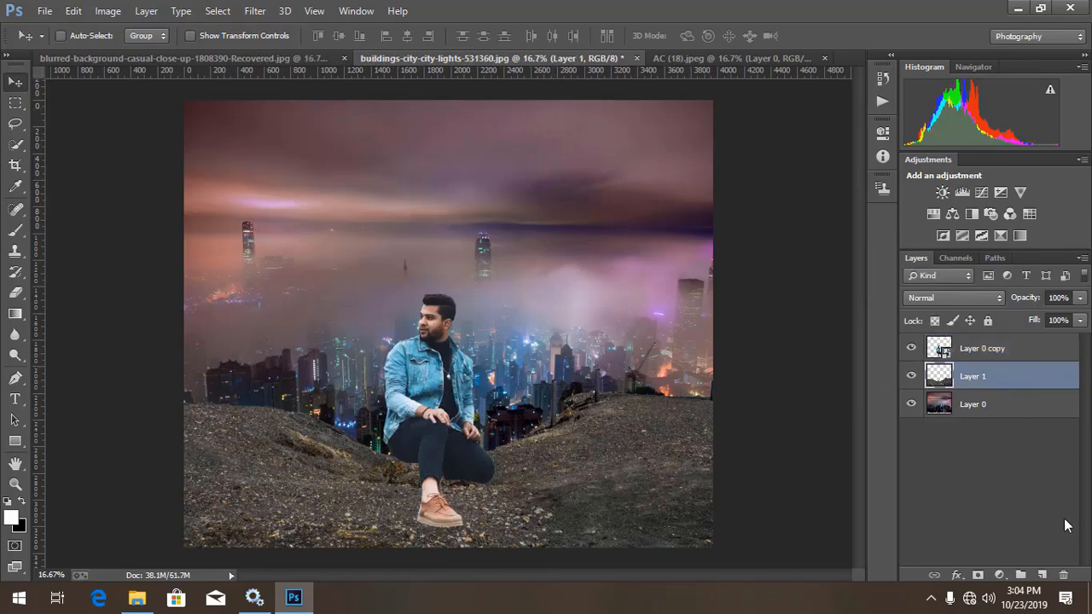
click(1041, 575)
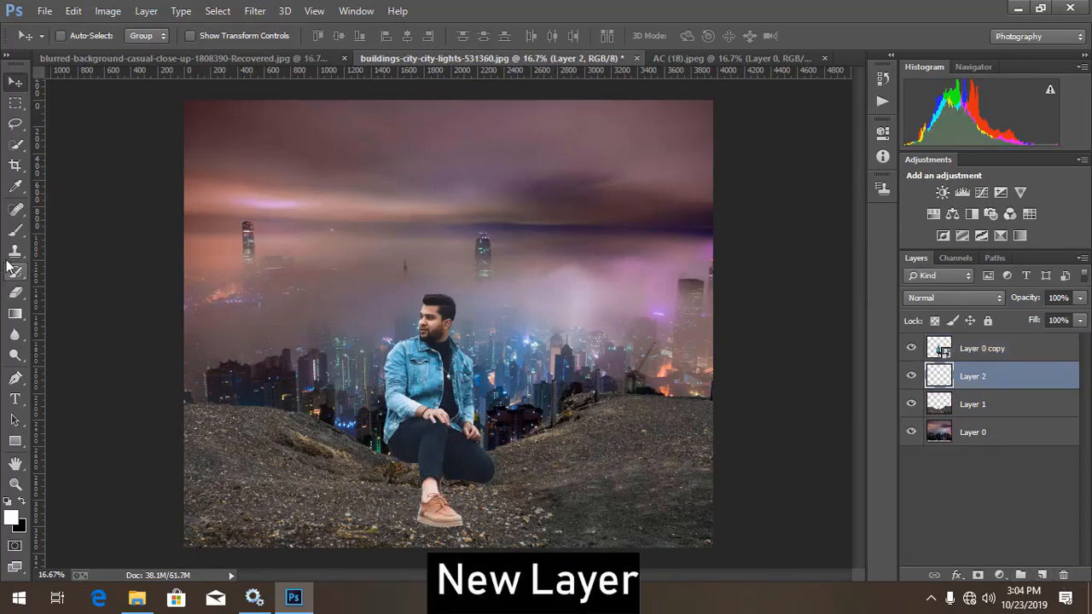
click(15, 230)
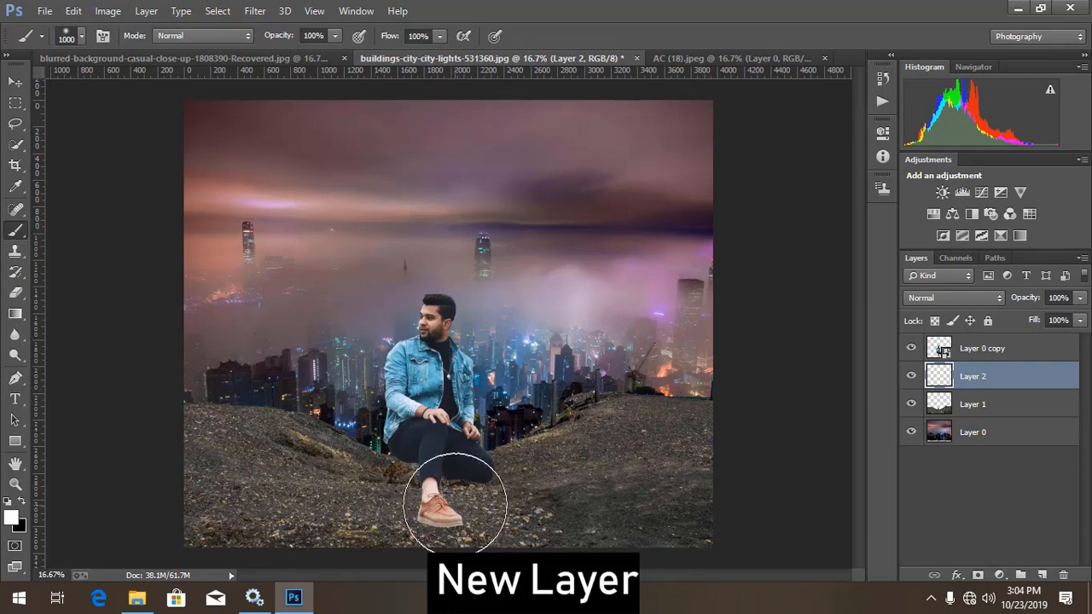
click(79, 36)
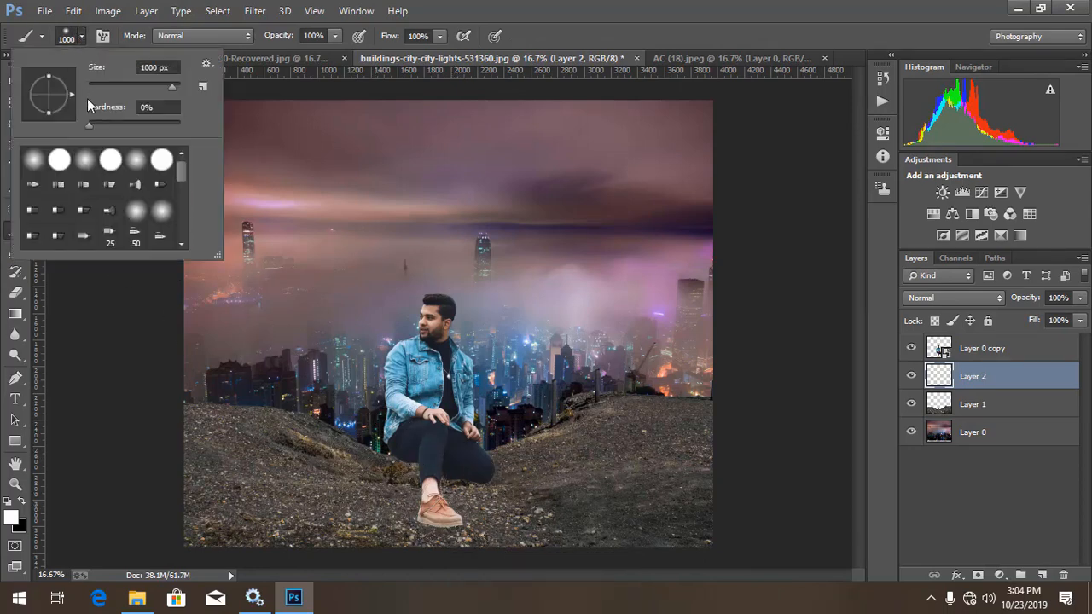
click(146, 123)
click(560, 27)
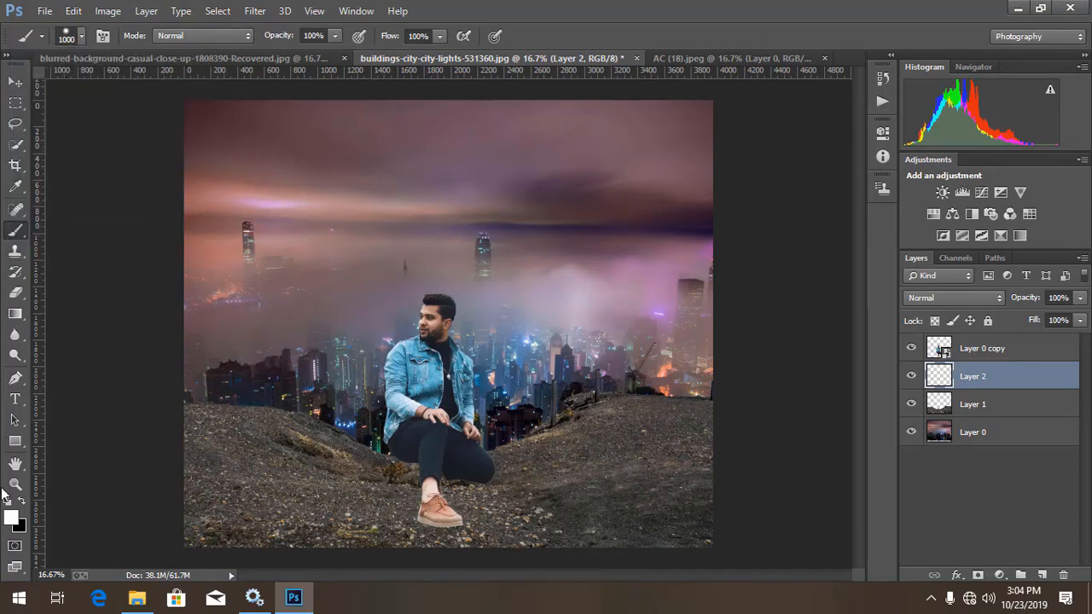
Step: Paint a thin black contact shadow along the sole of the shoe on Layer 2 with a 40 px brush
key(ctrl+plus)
key(ctrl+plus)
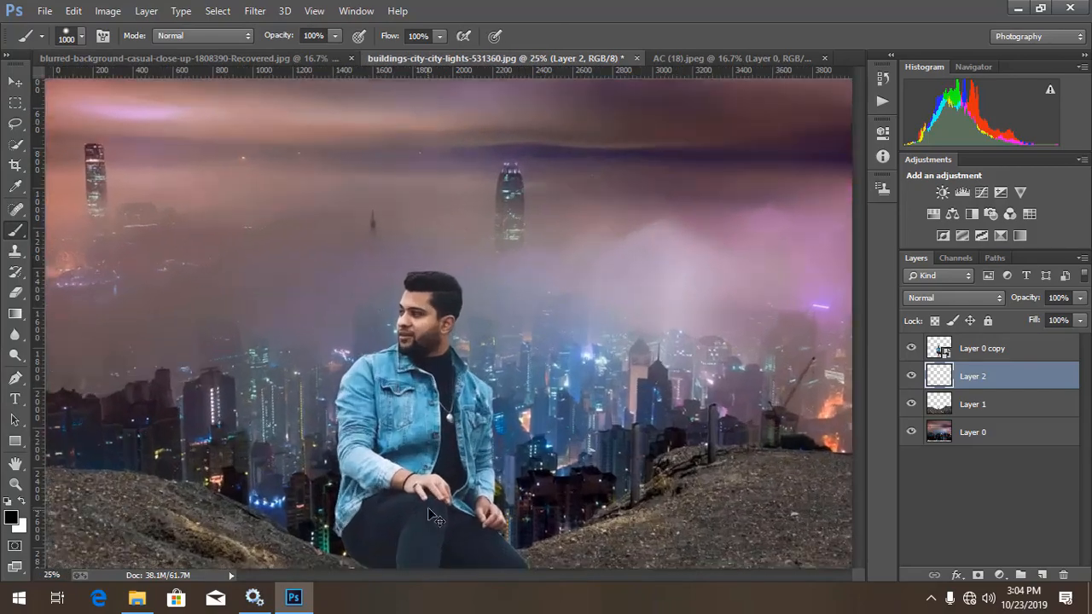
mouse_move(424, 503)
mouse_down()
mouse_move(436, 282)
mouse_move(471, 143)
mouse_up()
key(ctrl+plus)
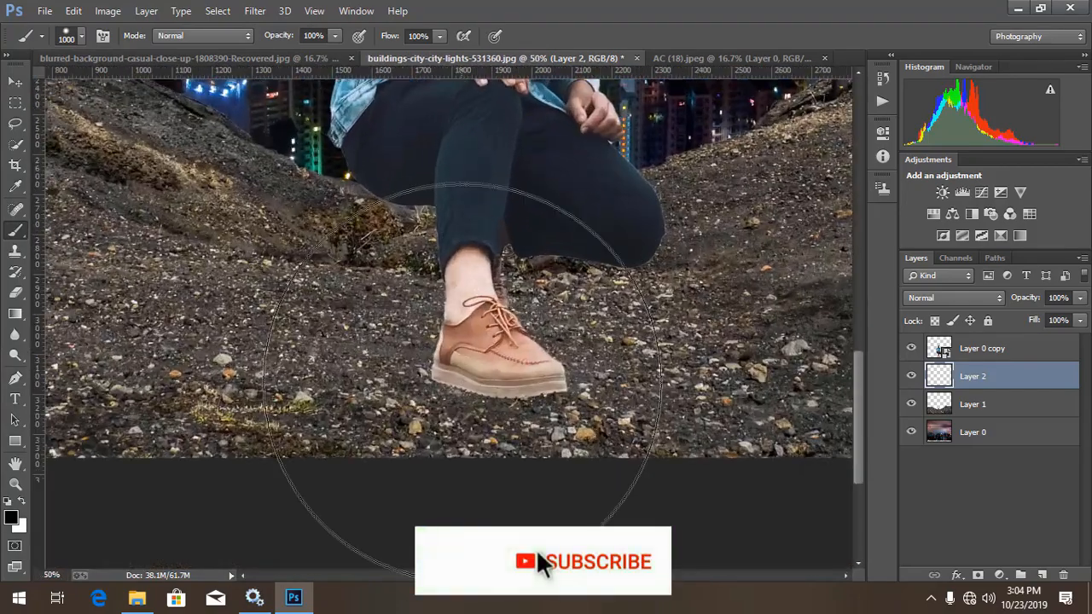
key(bracketleft)
key(bracketleft)
key(bracketleft)
key(bracketleft)
key(bracketleft)
key(bracketleft)
key(bracketleft)
key(bracketleft)
key(bracketleft)
key(bracketleft)
key(bracketleft)
key(bracketleft)
key(bracketleft)
key(bracketleft)
key(bracketleft)
key(bracketleft)
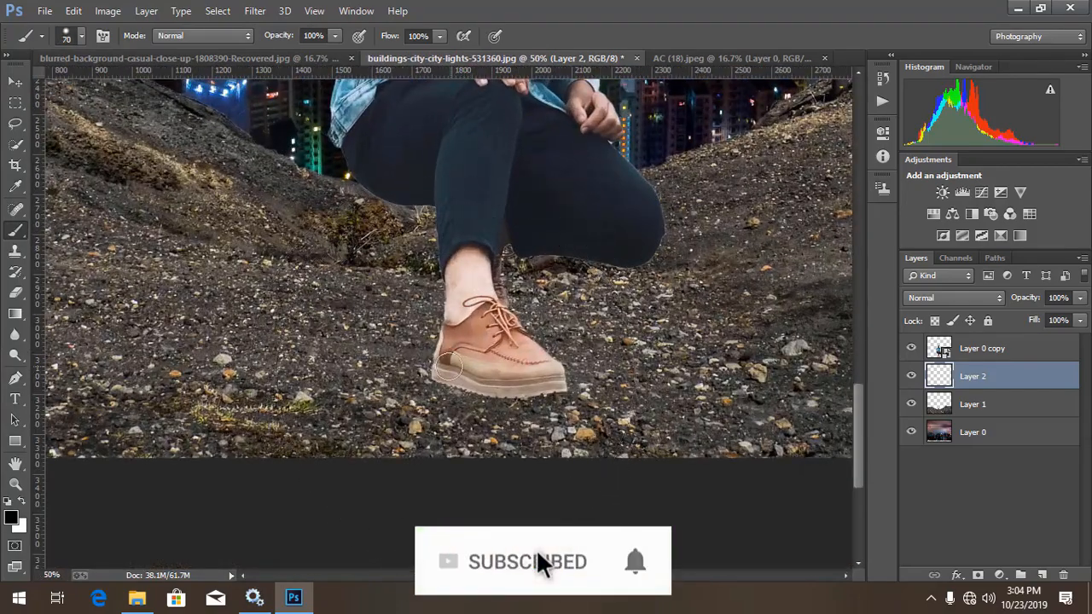
key(bracketleft)
drag(449, 382, 559, 388)
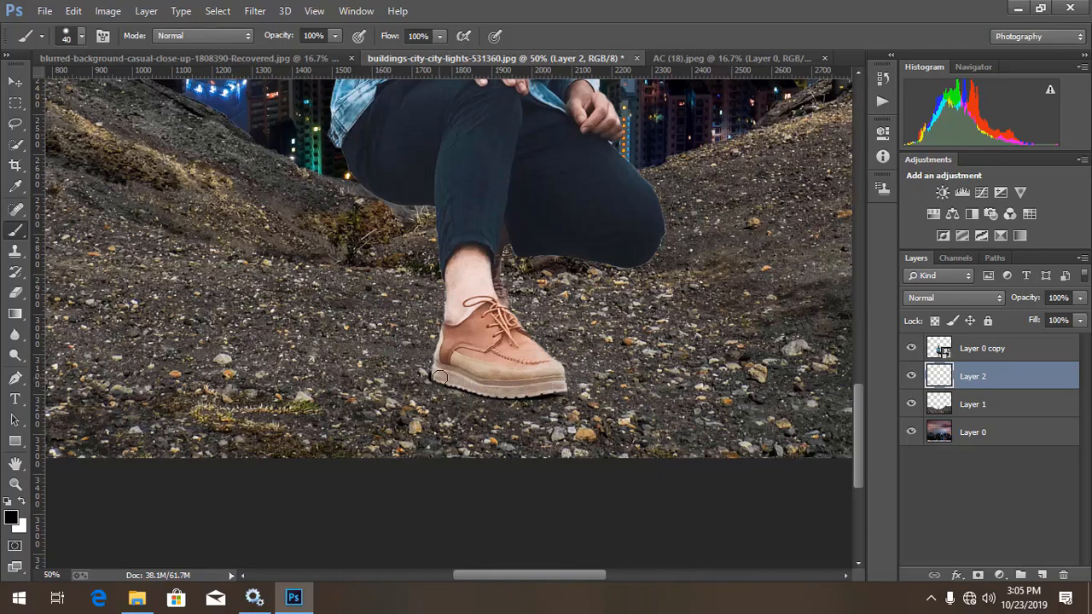
Step: Duplicate the model layer, Layer 0 copy, and rasterize the lower of the two model layers
scroll(614, 415, down, 2)
key(ctrl+j)
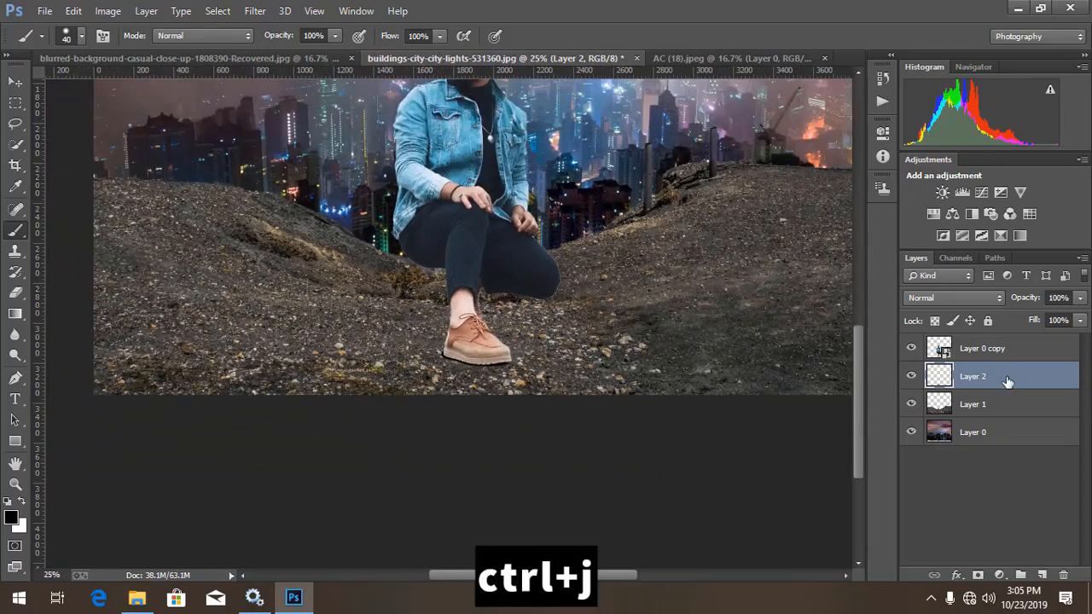
click(1020, 356)
key(ctrl+j)
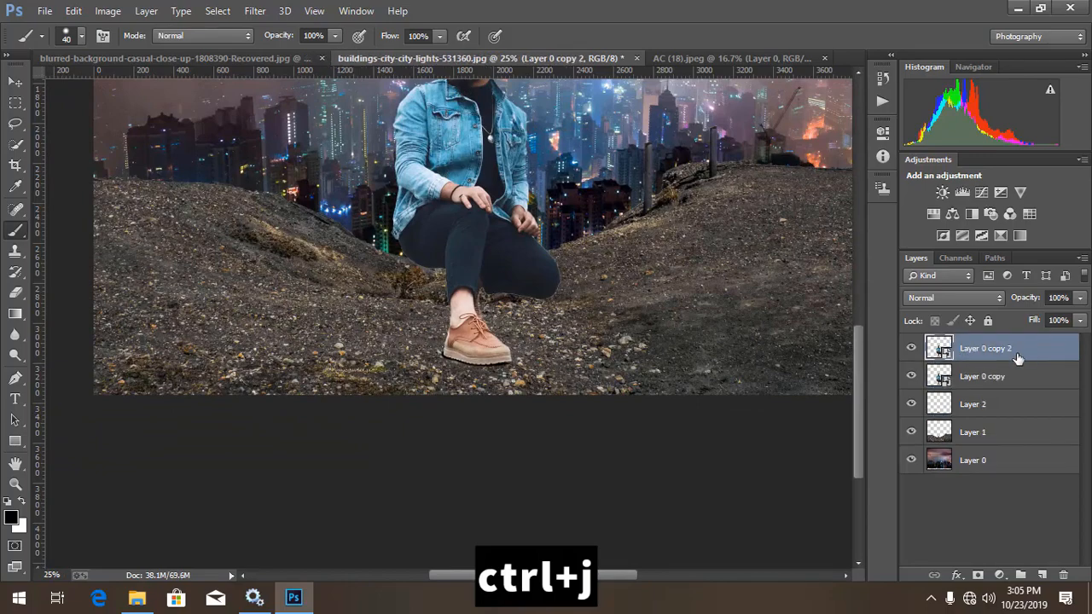
right_click(1041, 381)
click(1041, 384)
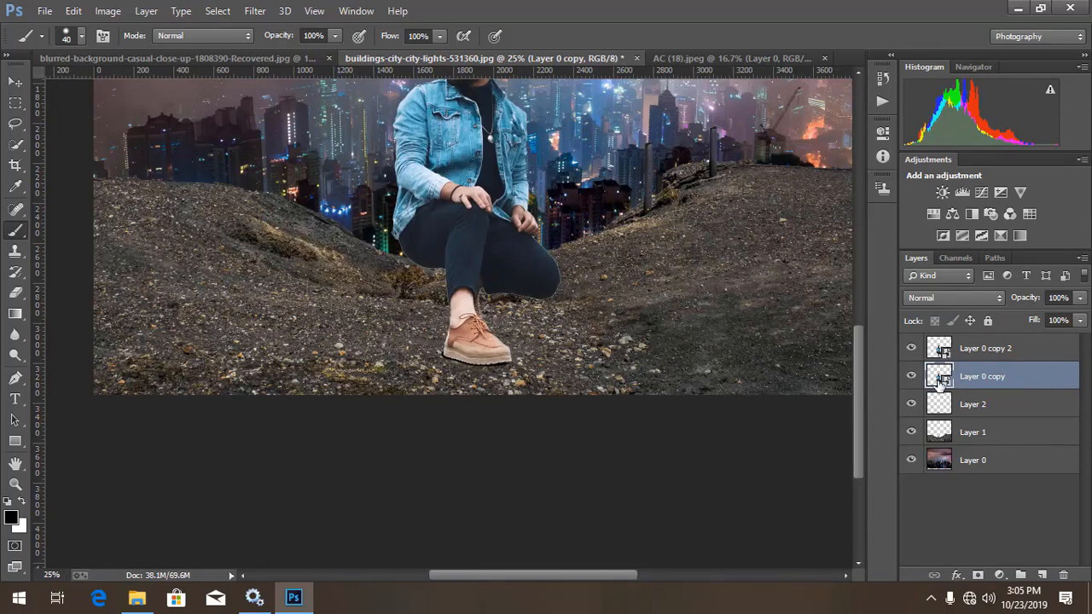
right_click(976, 381)
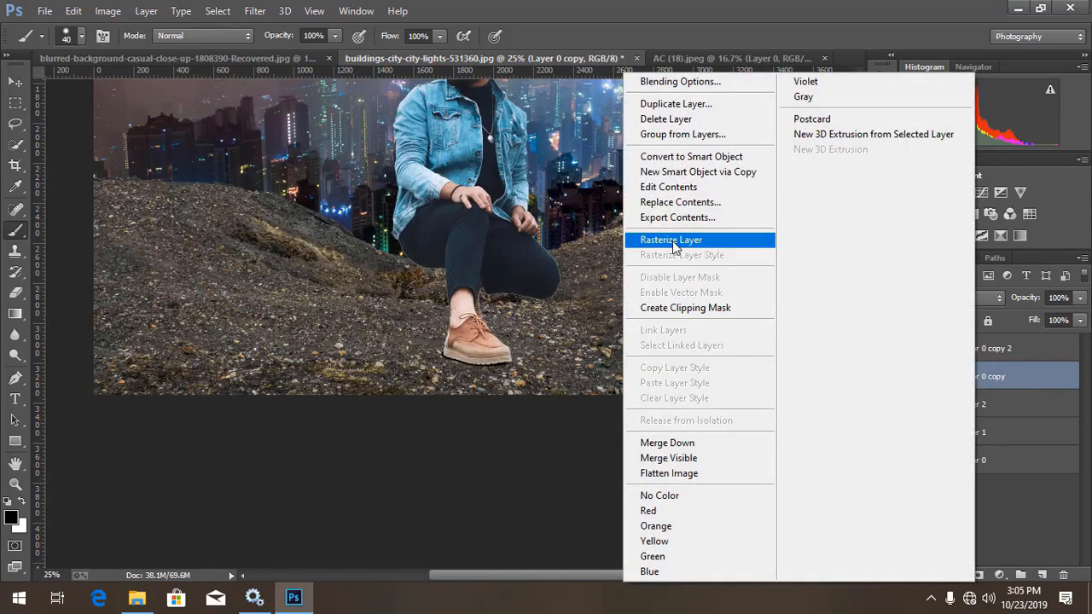
click(671, 241)
Step: Darken the rasterized Layer 0 copy to a solid black silhouette with a Levels adjustment
key(ctrl+l)
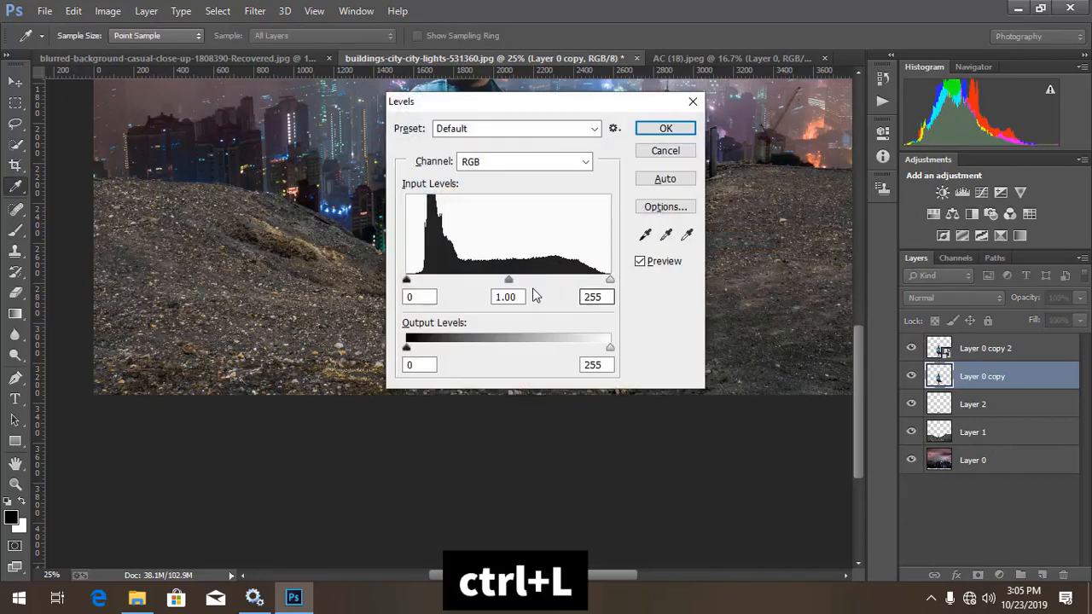
click(666, 128)
key(b)
Step: Flip the black silhouette vertically with Free Transform to -73.34% height and place it directly beneath the shoe
key(ctrl+t)
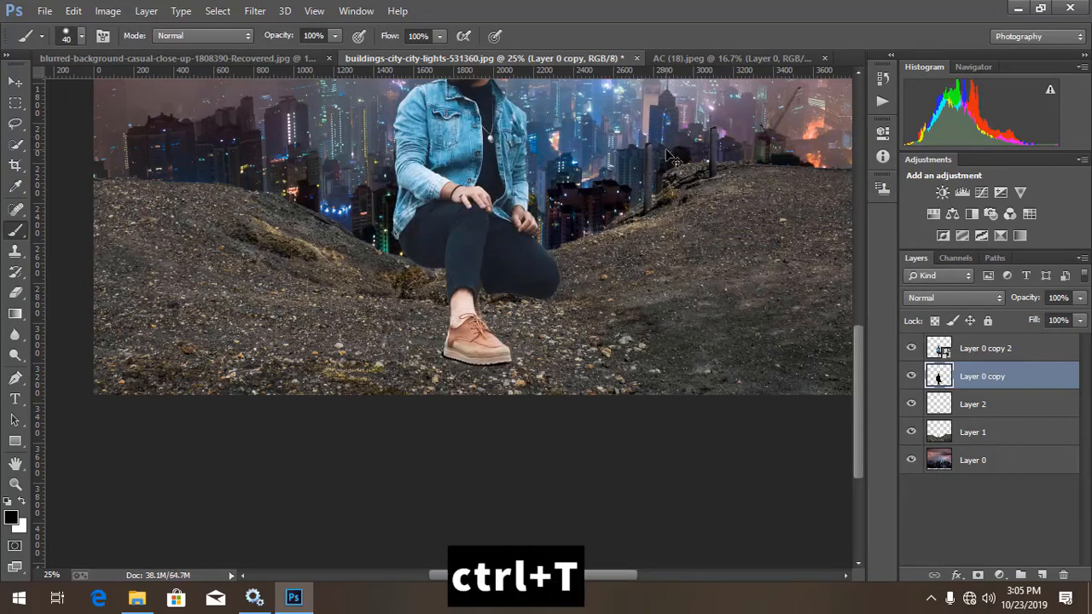
scroll(508, 245, down, 2)
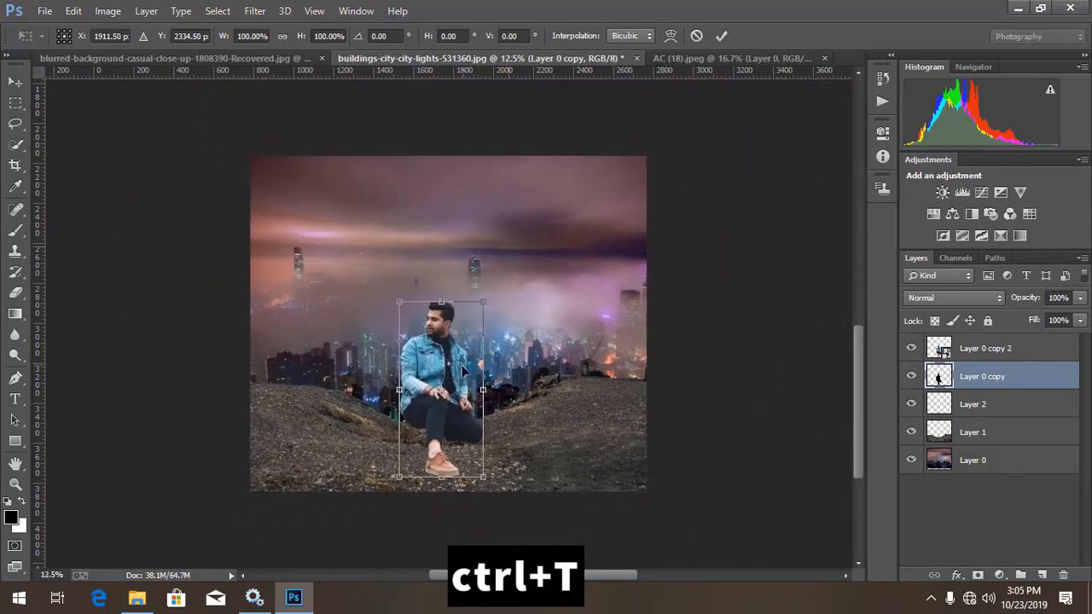
mouse_move(443, 339)
mouse_down()
mouse_move(424, 481)
mouse_move(437, 339)
mouse_up()
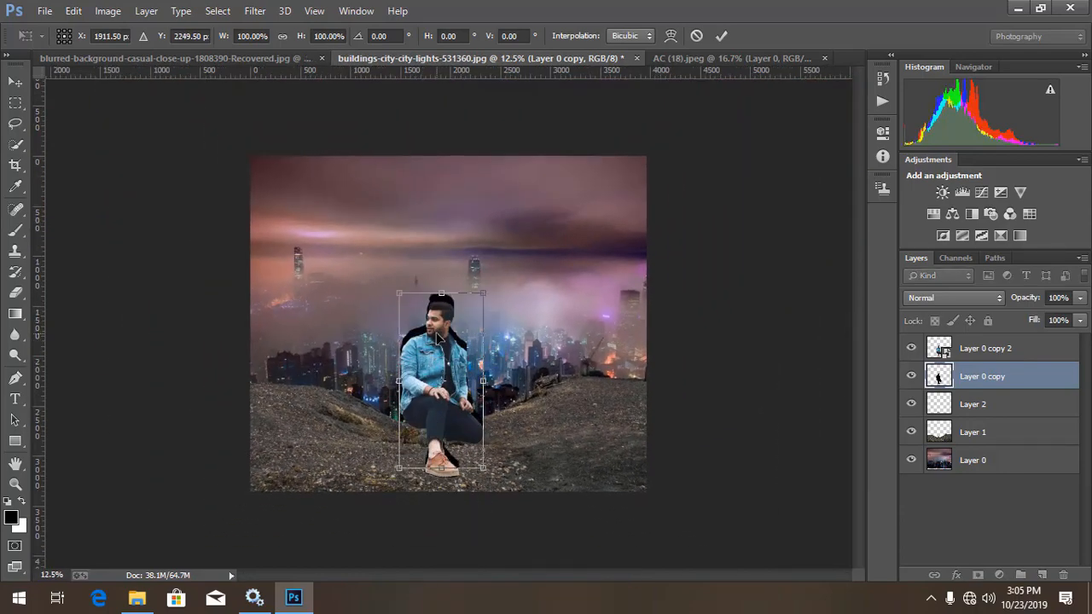
drag(441, 301, 426, 606)
drag(436, 524, 439, 510)
Step: Shorten the flipped silhouette to about -57% height, skew it slightly, and apply the transform
key(ctrl+plus)
key(ctrl+plus)
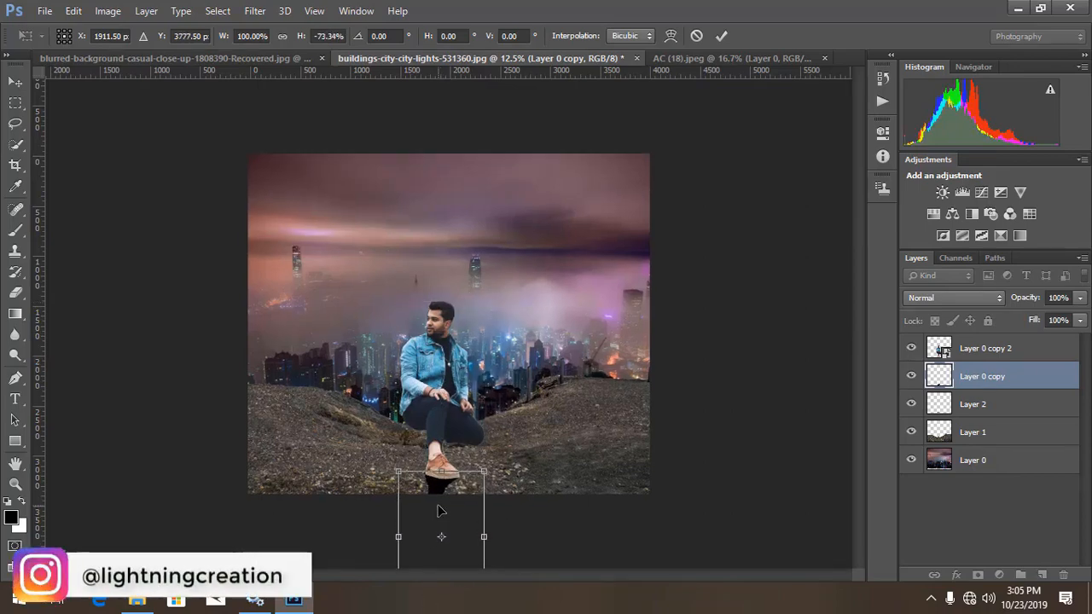
key(ctrl+minus)
key(ctrl+minus)
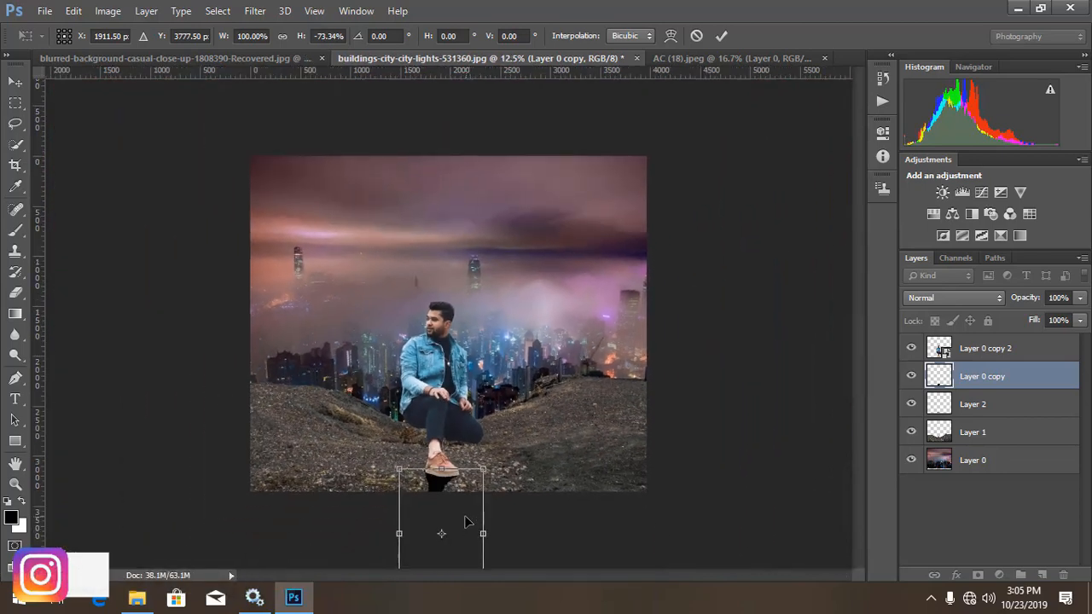
key(ctrl+minus)
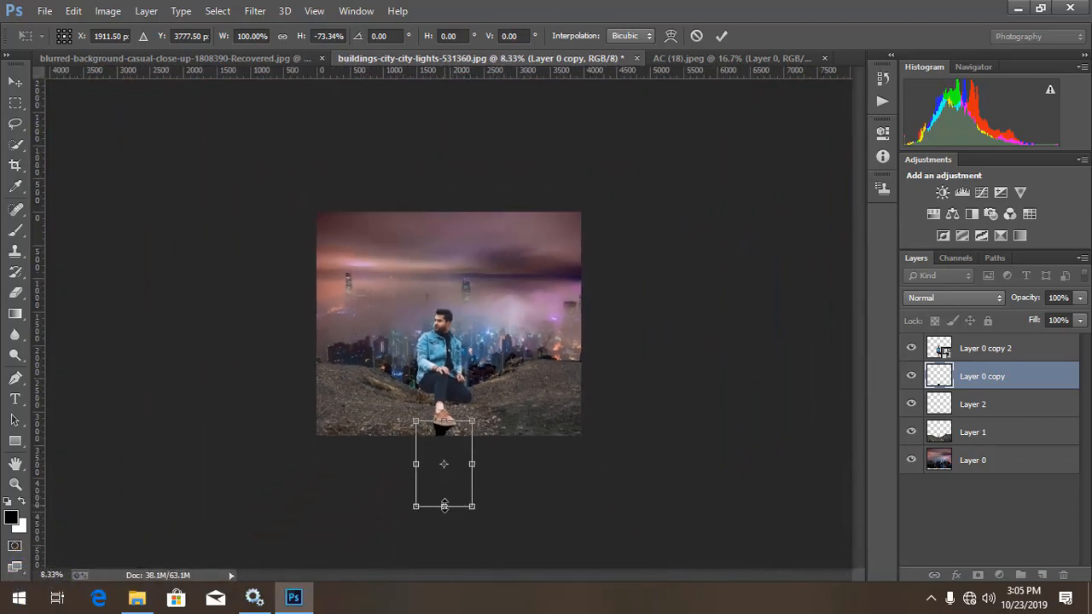
drag(444, 506, 481, 489)
key(Return)
key(b)
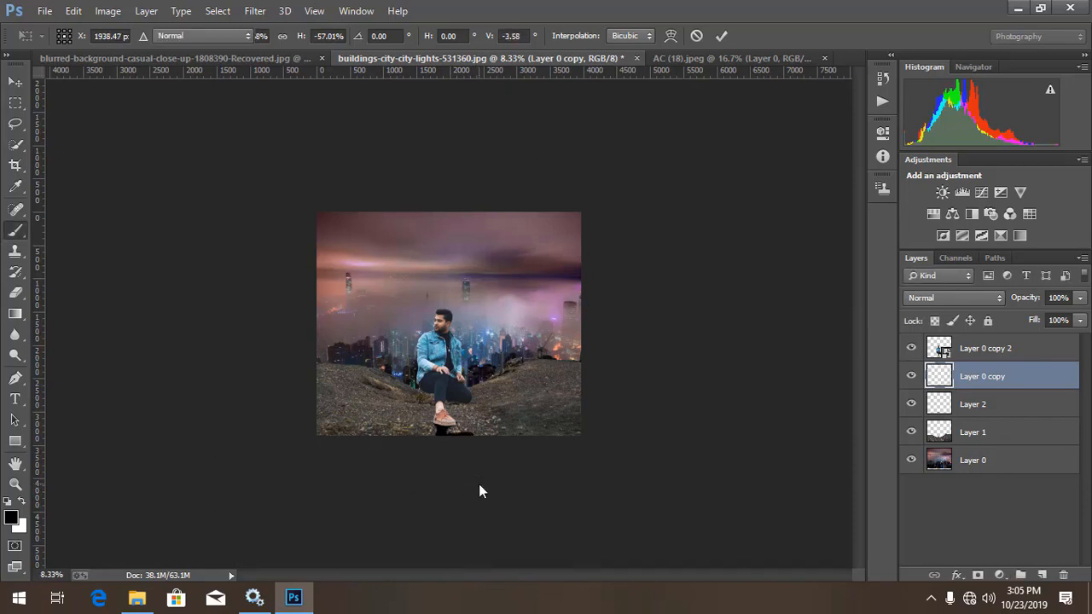
Step: Fill the shadow layer with the white background colour and undo the fill
key(ctrl+BackSpace)
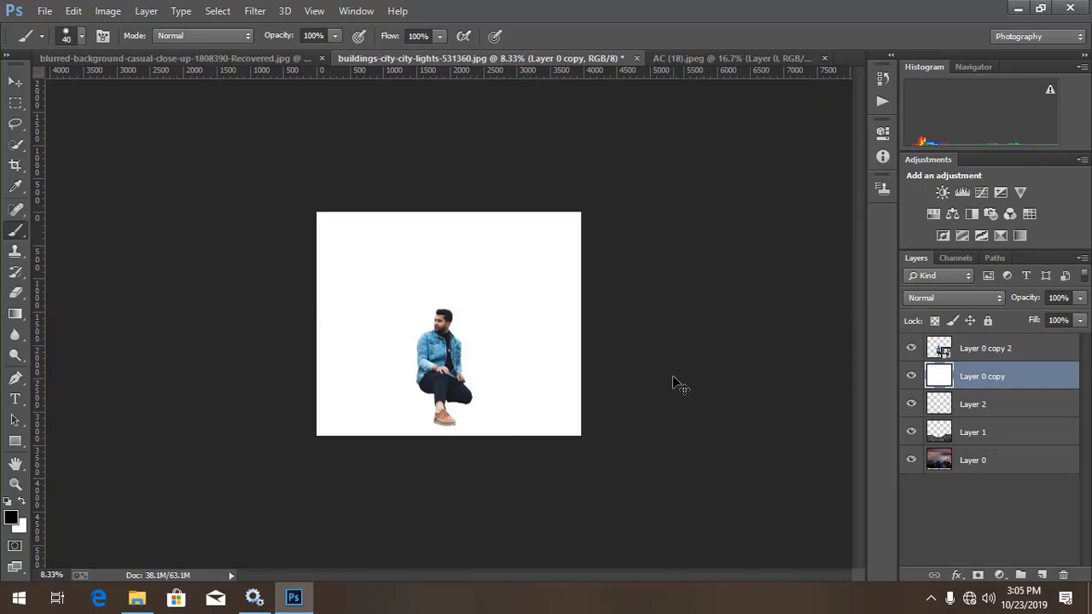
key(ctrl+z)
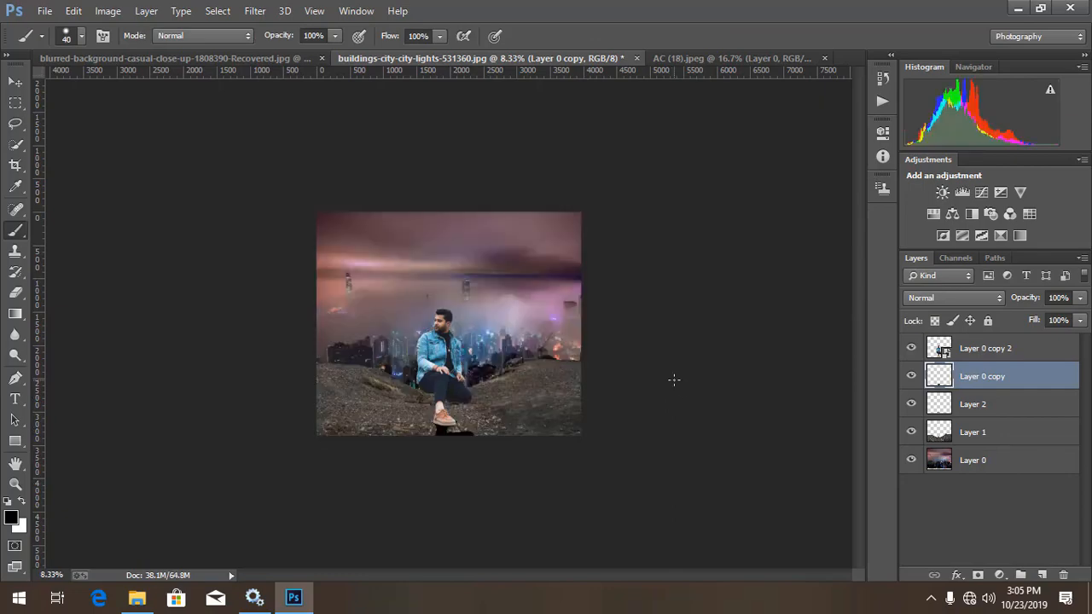
Step: Erase the stray black shadow edges sticking out beside the shoe's toe on Layer 0 copy with a 40 px eraser
key(ctrl+plus)
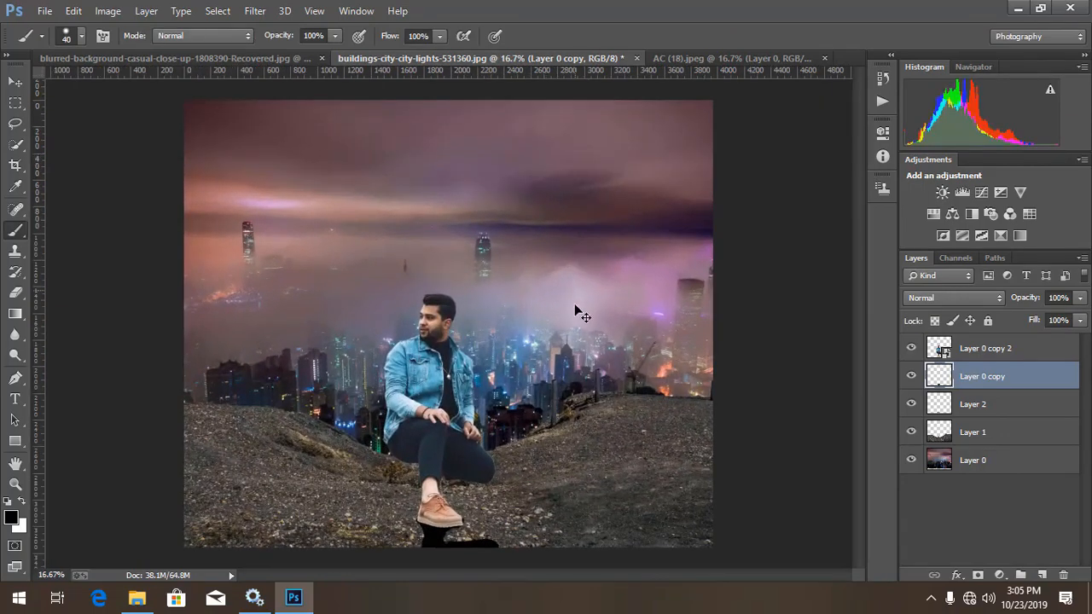
key(ctrl+plus)
drag(558, 413, 584, 167)
key(ctrl+plus)
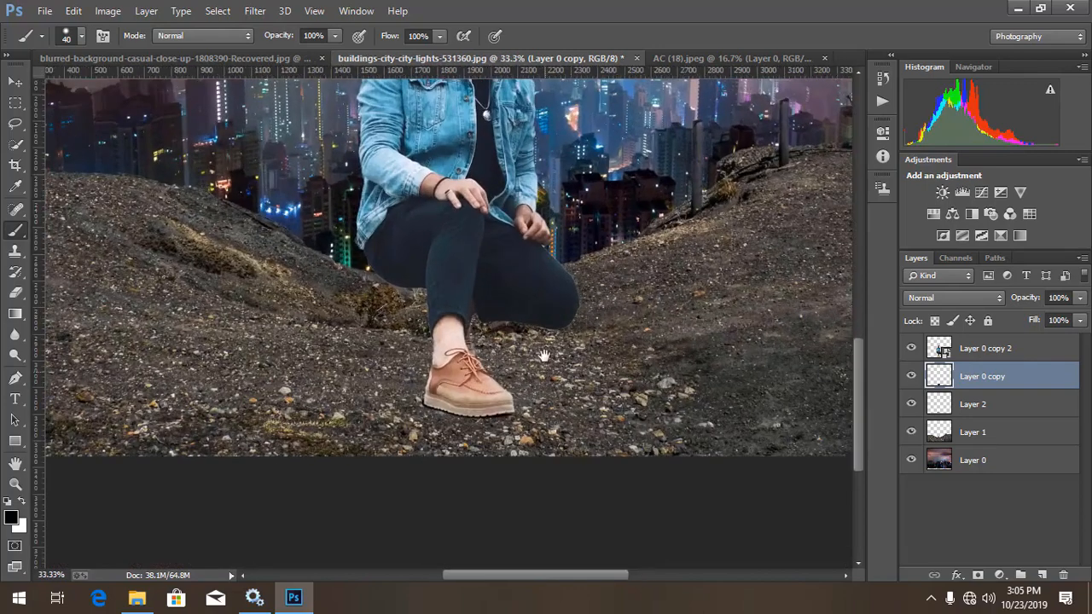
drag(541, 367, 558, 233)
key(ctrl+plus)
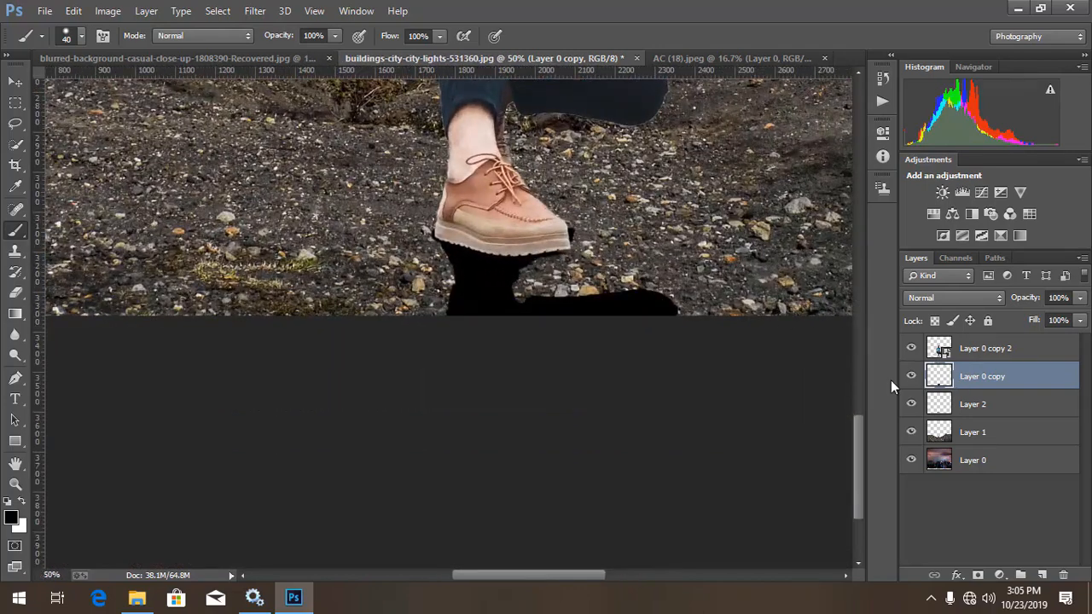
click(909, 378)
click(15, 293)
key(bracketleft)
key(bracketleft)
key(bracketleft)
key(bracketleft)
key(bracketleft)
key(bracketleft)
key(bracketleft)
key(bracketleft)
key(bracketleft)
key(bracketleft)
key(bracketleft)
key(bracketleft)
key(bracketleft)
key(bracketleft)
key(bracketleft)
key(bracketleft)
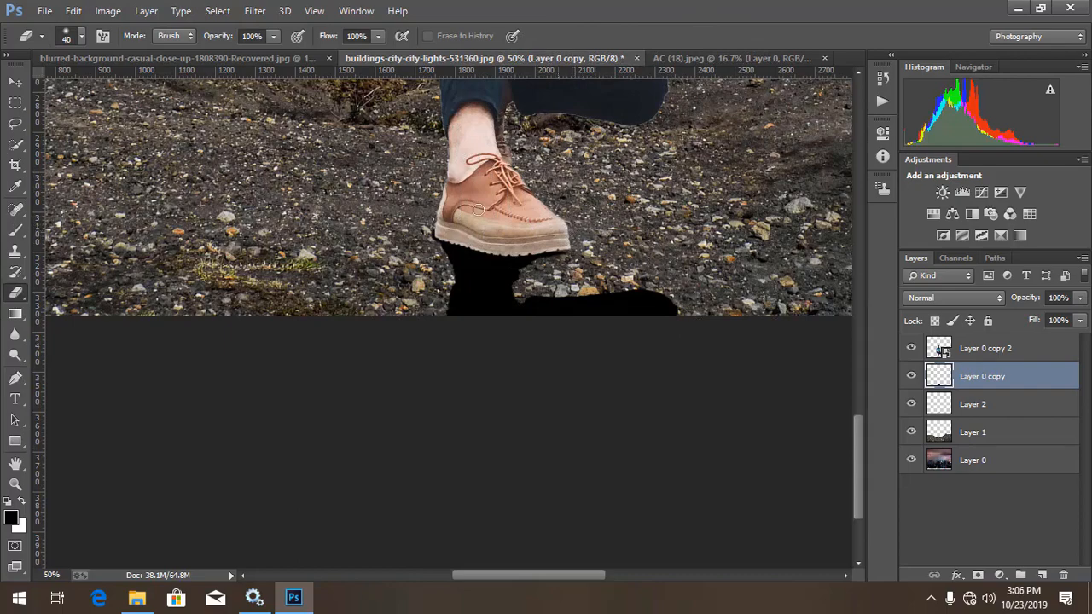
Step: Lower the opacity of the shadow layer, Layer 0 copy, to 79%
key(ctrl+minus)
key(ctrl+minus)
key(ctrl+minus)
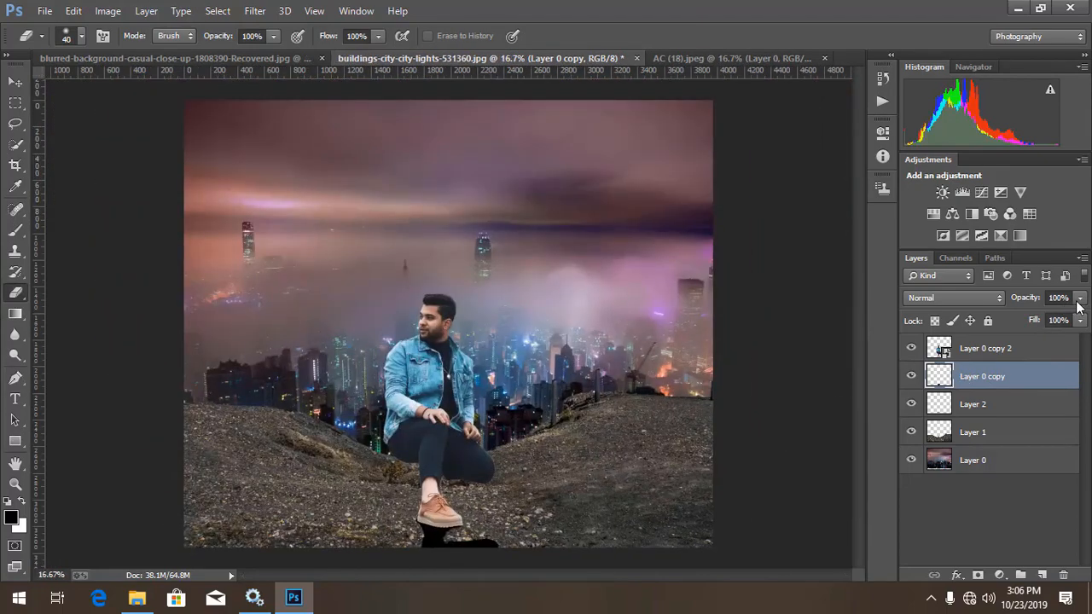
click(1080, 299)
click(1054, 314)
click(759, 360)
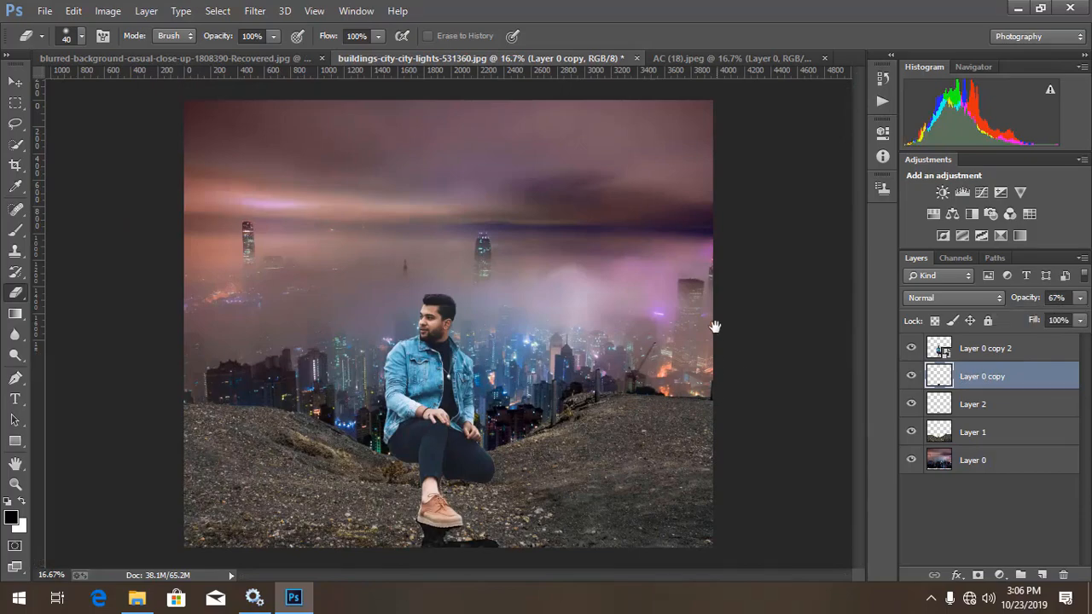
drag(561, 360, 573, 153)
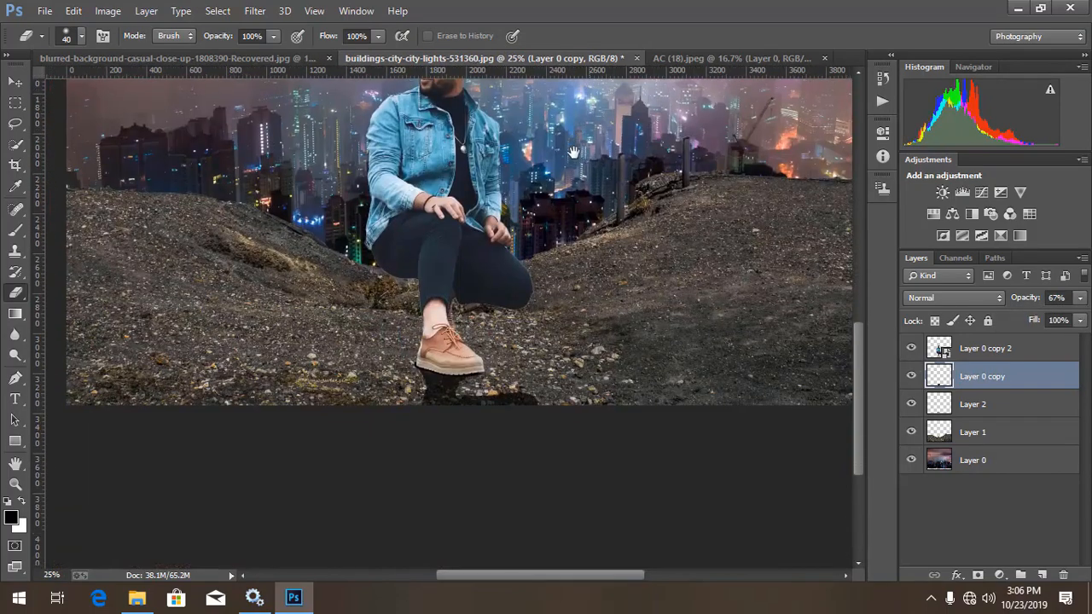
click(1080, 300)
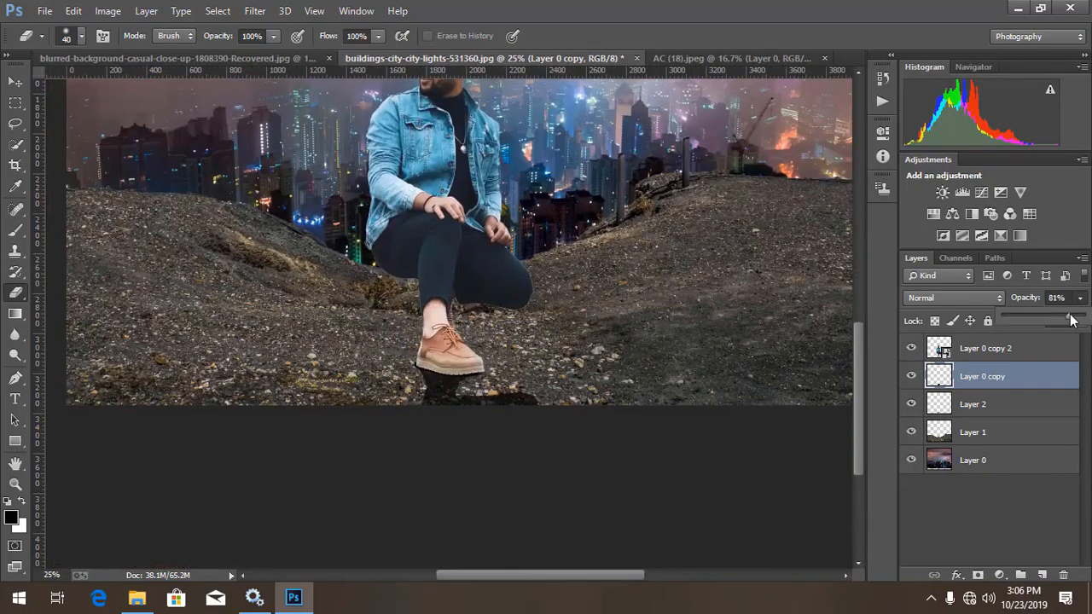
drag(1072, 320, 1075, 320)
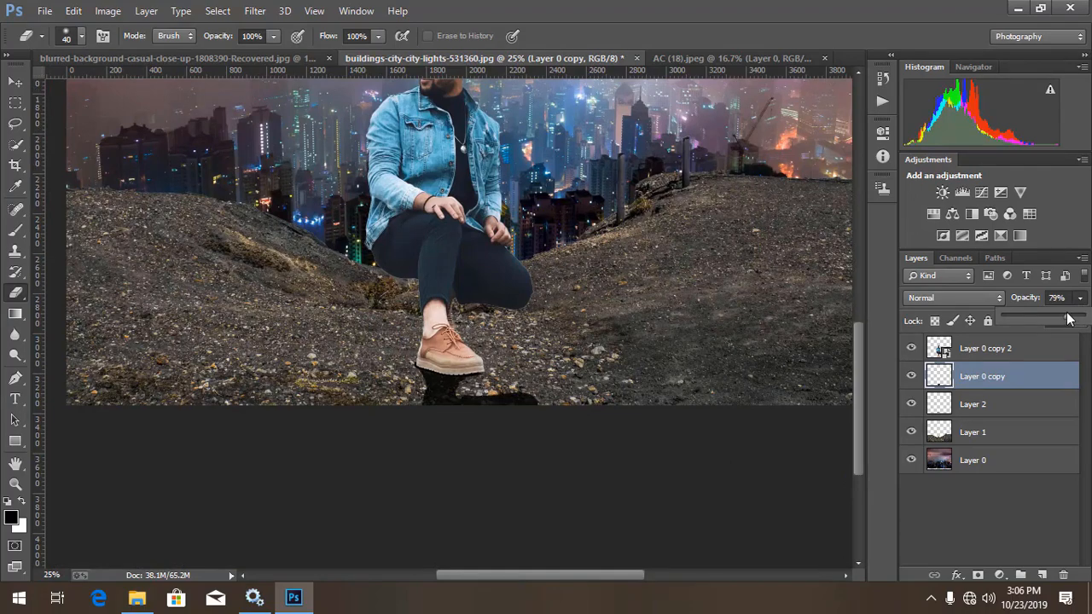
key(ctrl+minus)
key(ctrl+plus)
key(ctrl+minus)
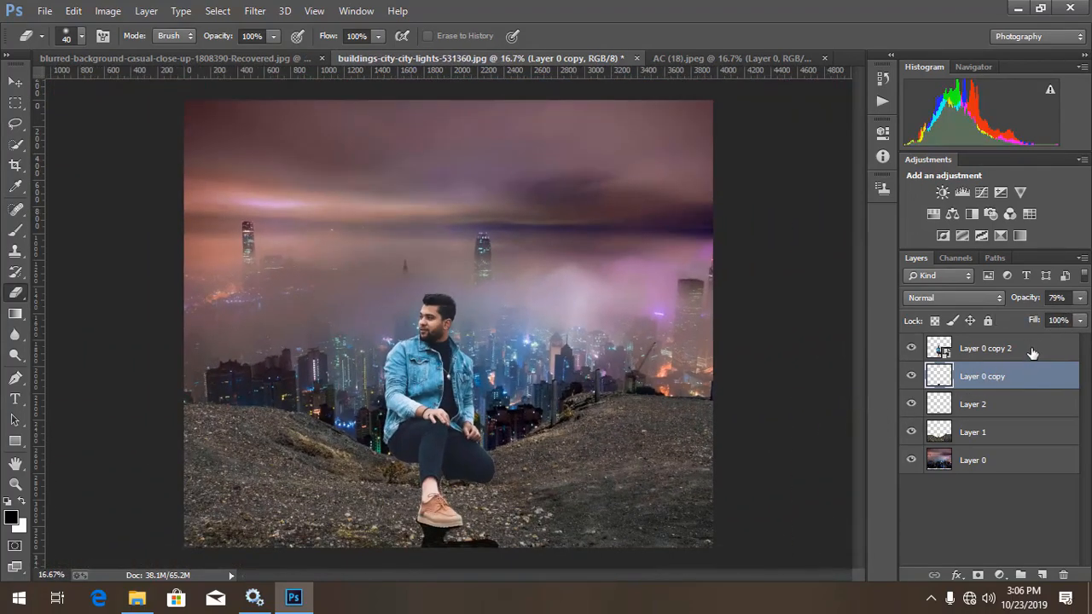
Step: Add an empty layer above the upper model layer, Layer 0 copy 2
click(1033, 348)
click(1041, 577)
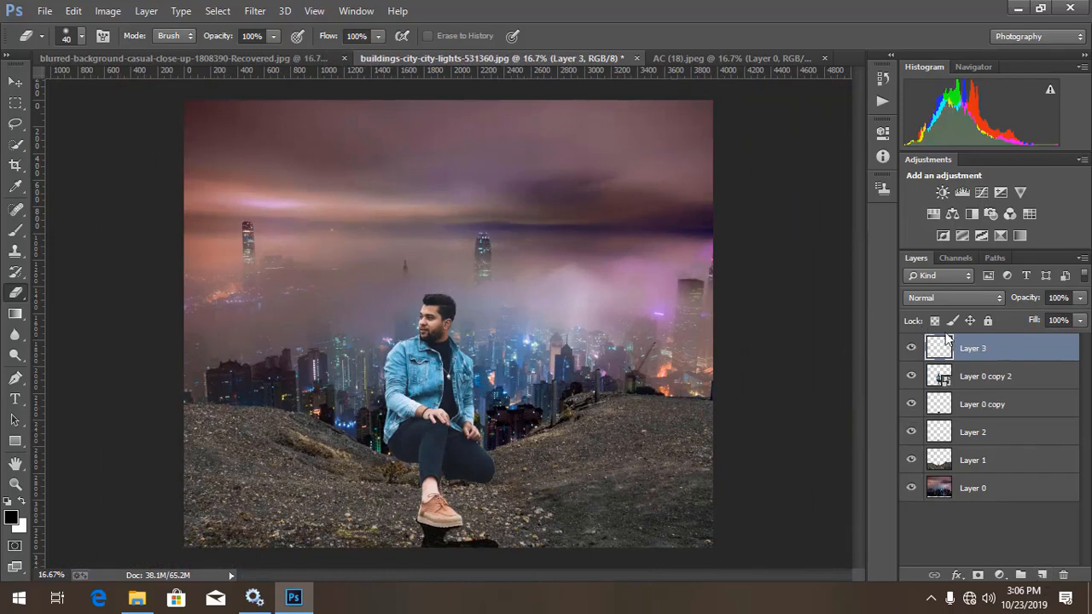
Step: Clip Layer 3 to the model layer, Layer 0 copy 2, and fill it with neutral gray
alt+click(1009, 353)
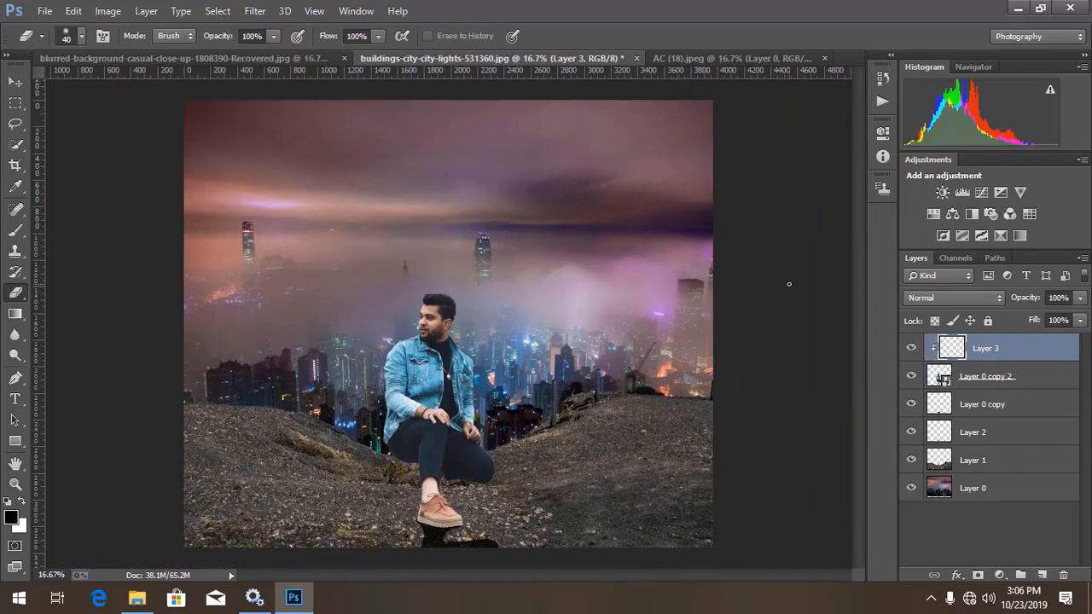
key(shift+F5)
click(632, 163)
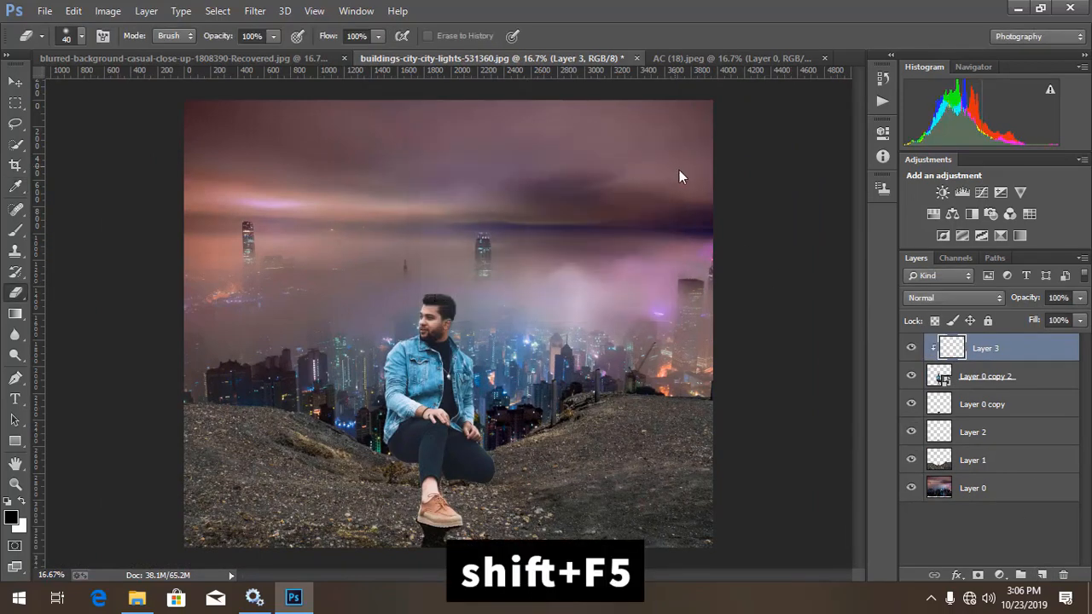
Step: Set the blend mode of the gray Layer 3 to Overlay
click(973, 298)
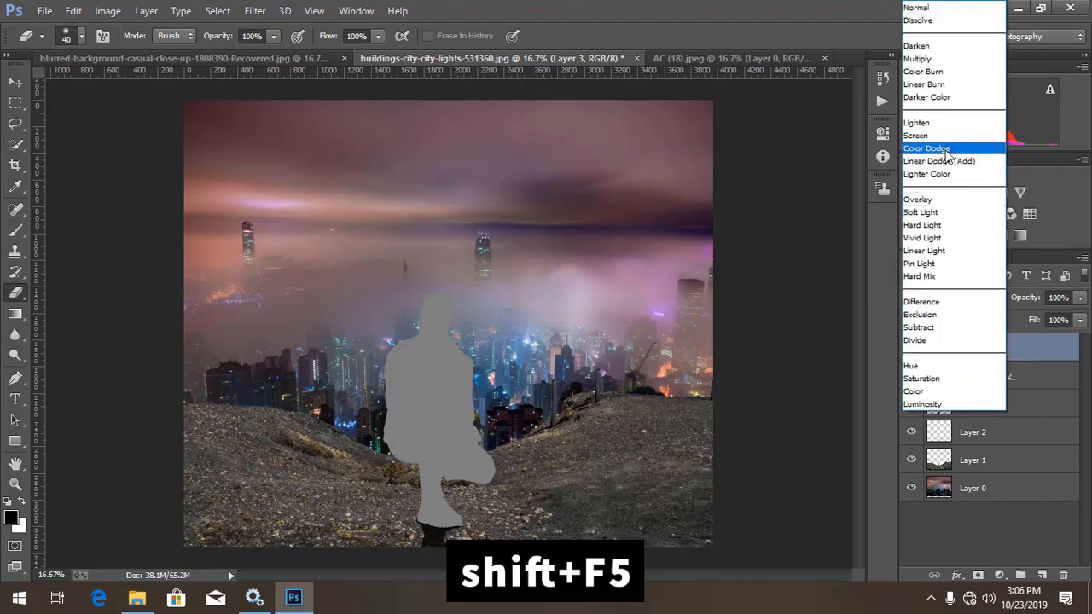
click(943, 135)
click(973, 298)
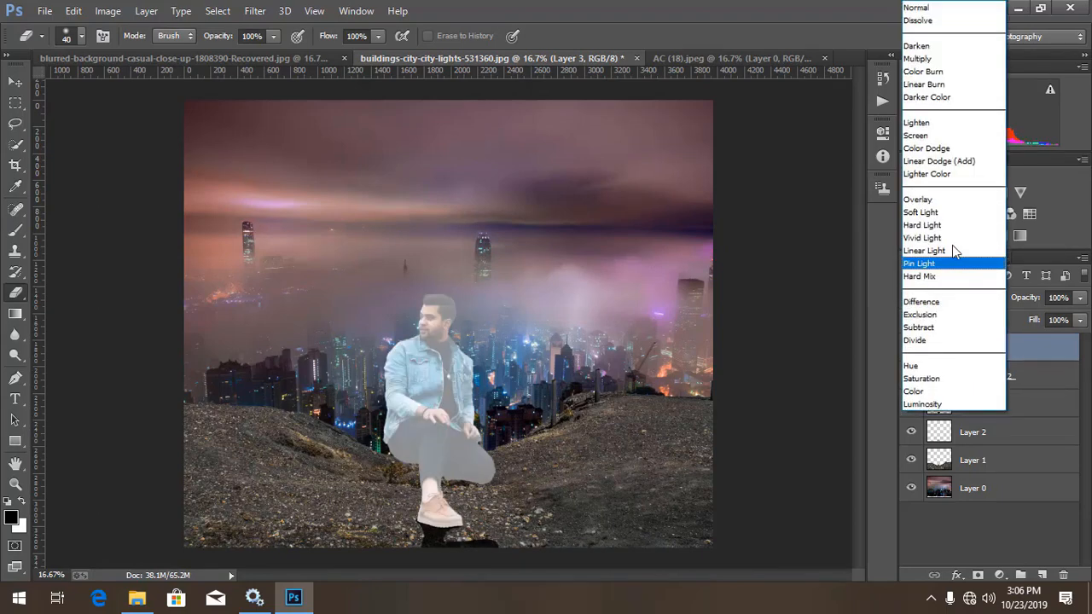
click(930, 202)
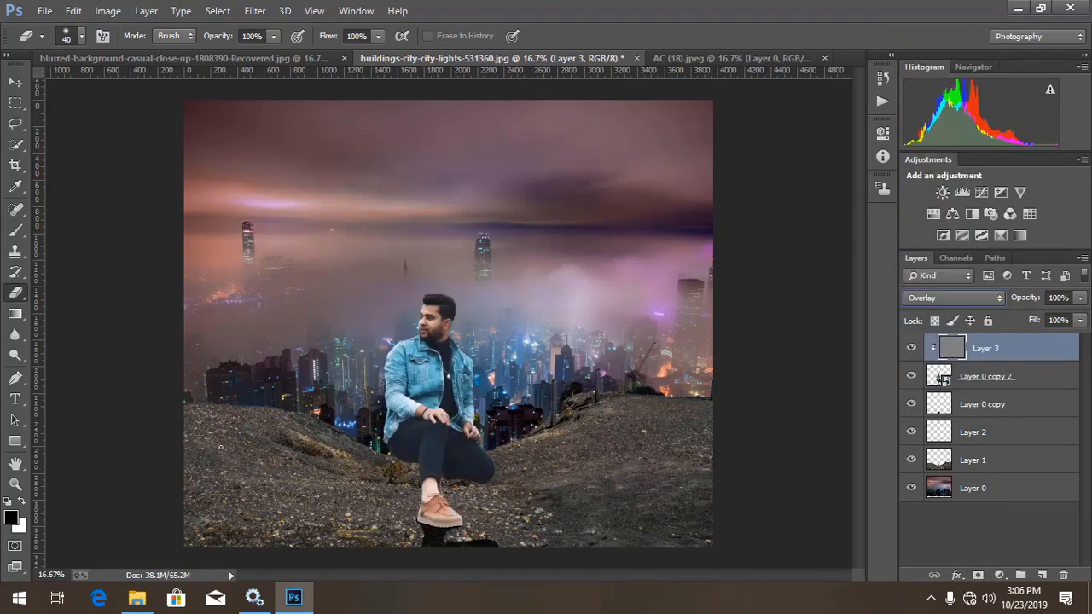
Step: Burn the back edge of the model's thigh below the jacket on Layer 3, using a 300 px brush, Midtones range and 50% exposure
click(15, 355)
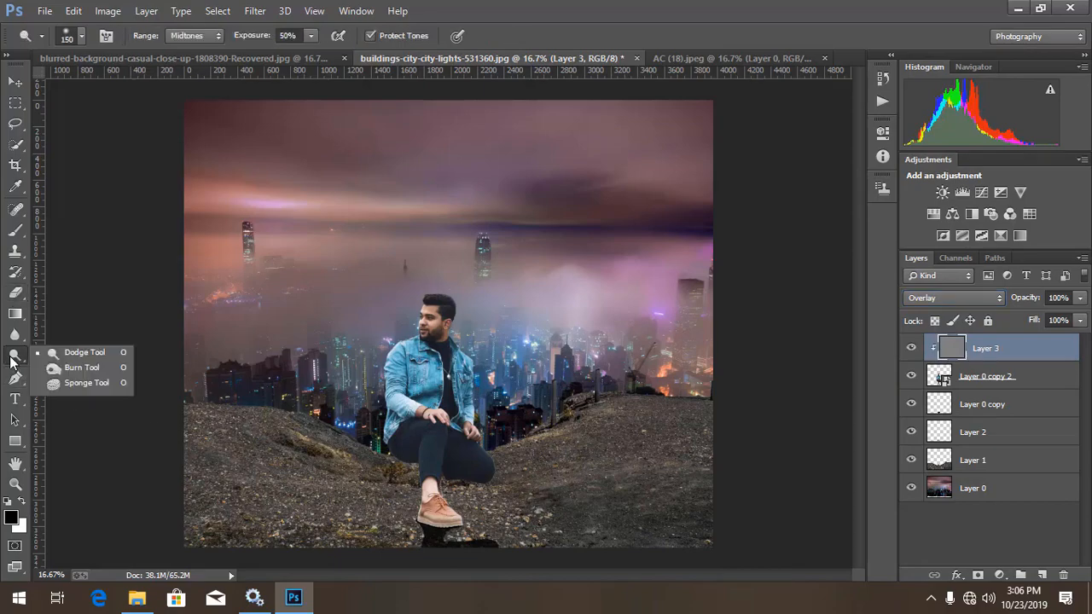
click(57, 356)
key(ctrl+plus)
key(ctrl+plus)
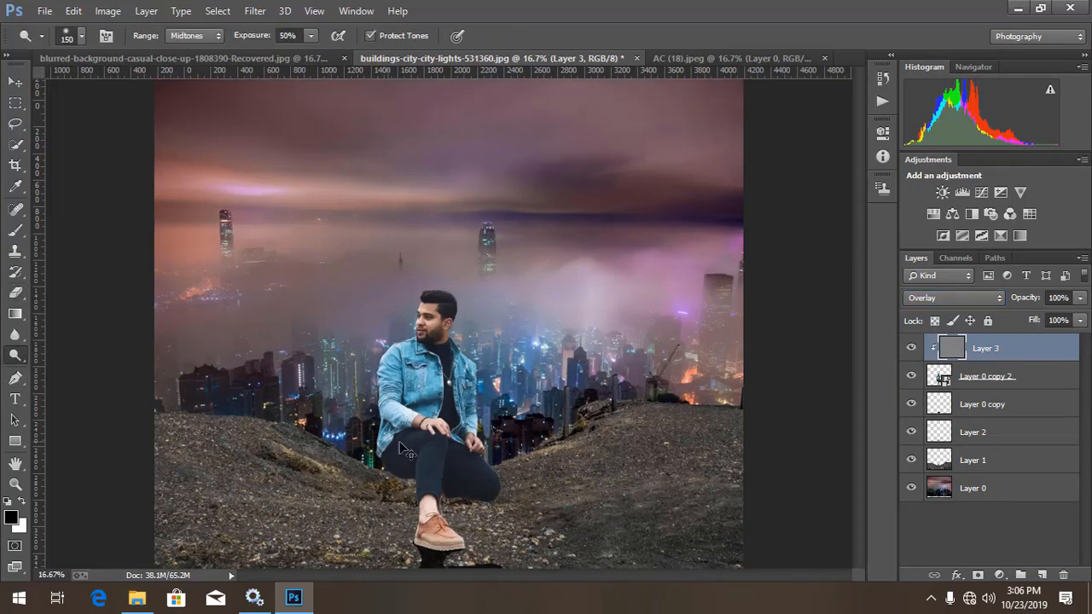
drag(438, 471, 468, 191)
drag(442, 357, 471, 235)
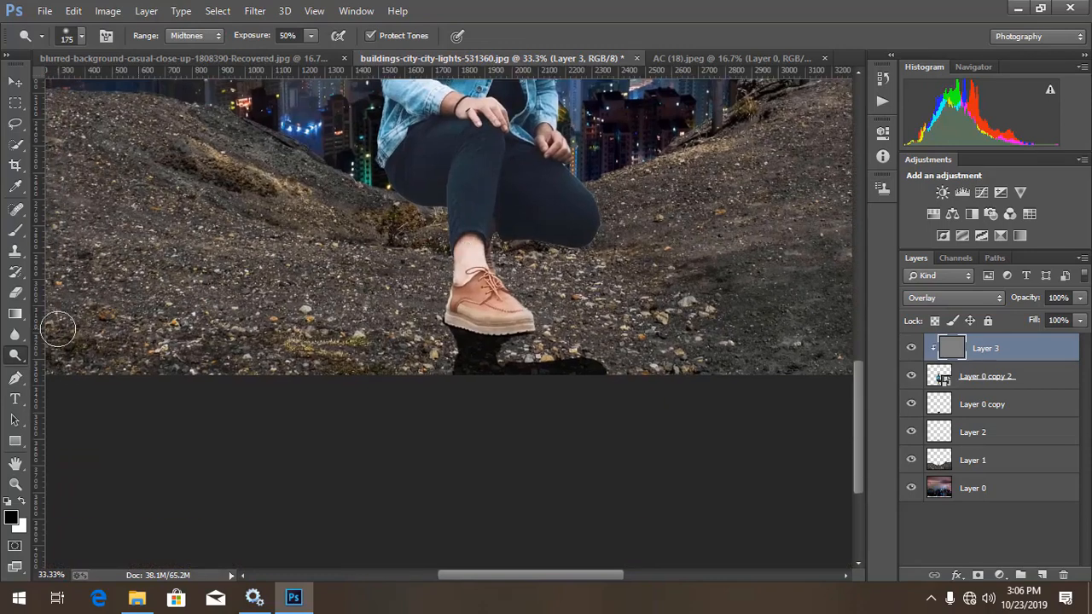
click(15, 355)
click(73, 368)
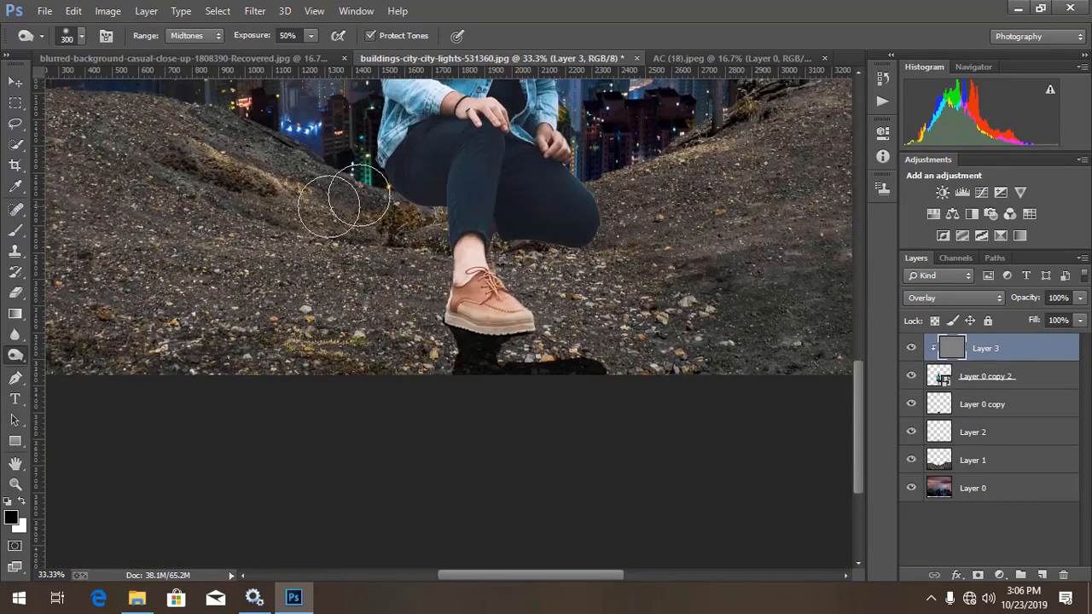
mouse_move(385, 181)
mouse_down()
mouse_move(410, 188)
mouse_move(393, 175)
mouse_move(405, 178)
mouse_move(412, 193)
mouse_move(365, 142)
mouse_up()
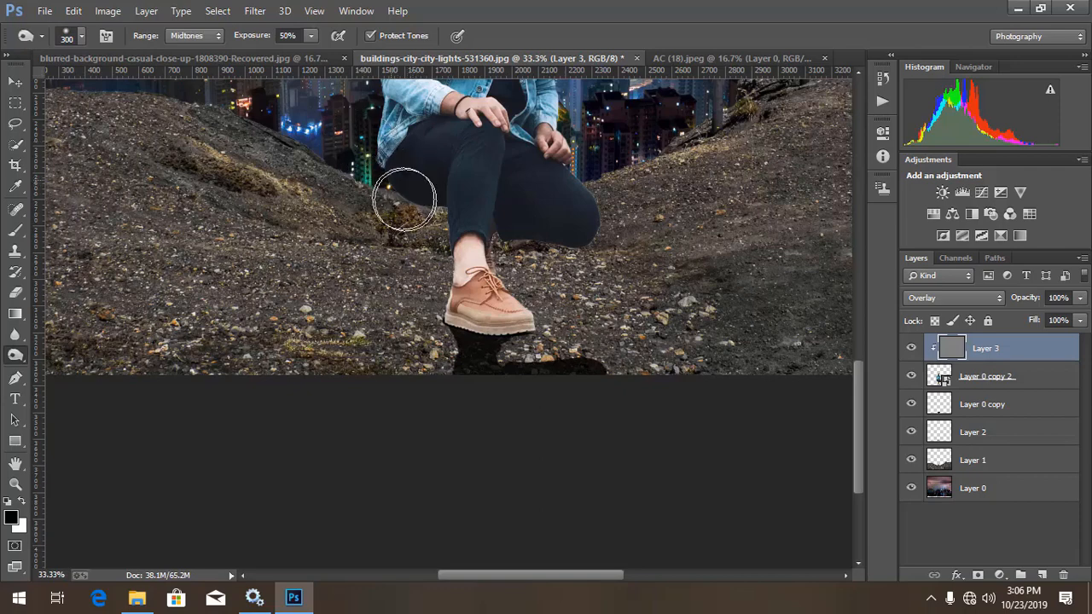
Step: Burn the underside of the bent leg, the ankle and the shoe on Layer 3 with a 150 px brush
key(bracketleft)
key(bracketleft)
key(bracketleft)
key(bracketleft)
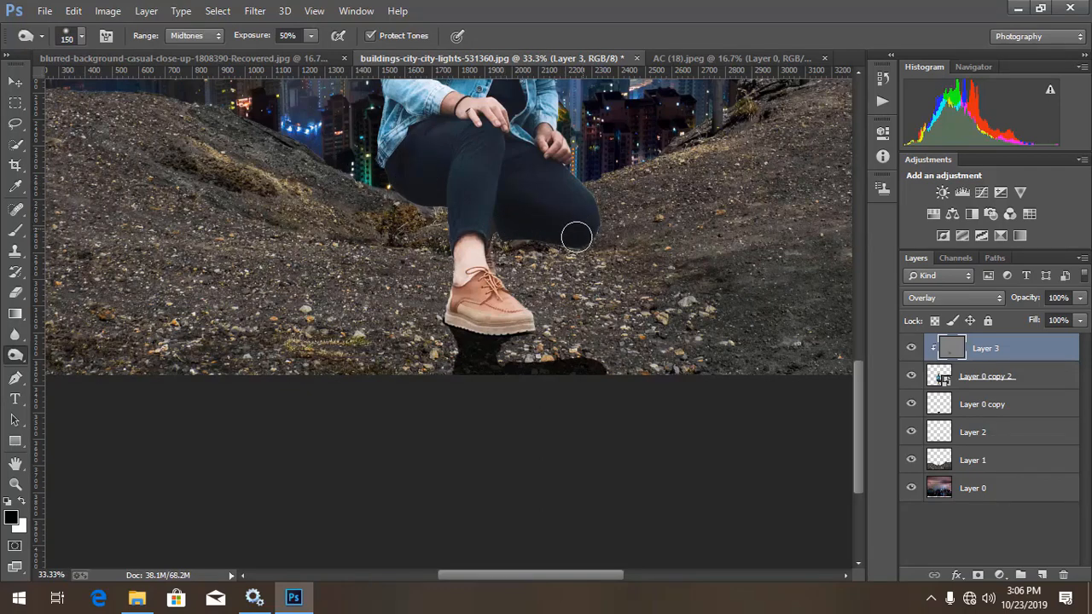
mouse_move(505, 198)
mouse_down()
mouse_move(552, 229)
mouse_move(528, 244)
mouse_move(587, 240)
mouse_up()
drag(454, 244, 465, 244)
mouse_move(458, 297)
mouse_down()
mouse_move(421, 287)
mouse_move(490, 323)
mouse_move(527, 321)
mouse_move(499, 307)
mouse_move(521, 319)
mouse_move(439, 307)
mouse_move(474, 328)
mouse_move(526, 321)
mouse_move(469, 270)
mouse_up()
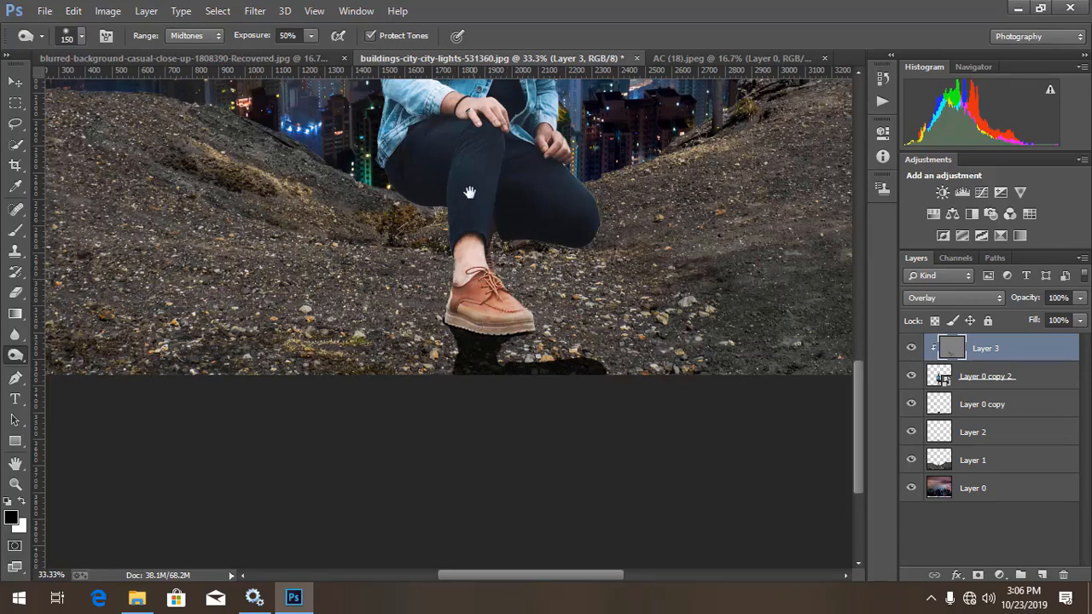
Step: Burn the shadow areas of the denim jacket and black shirt on Layer 3 with 90 to 100 px brushes
scroll(465, 275, up, 3)
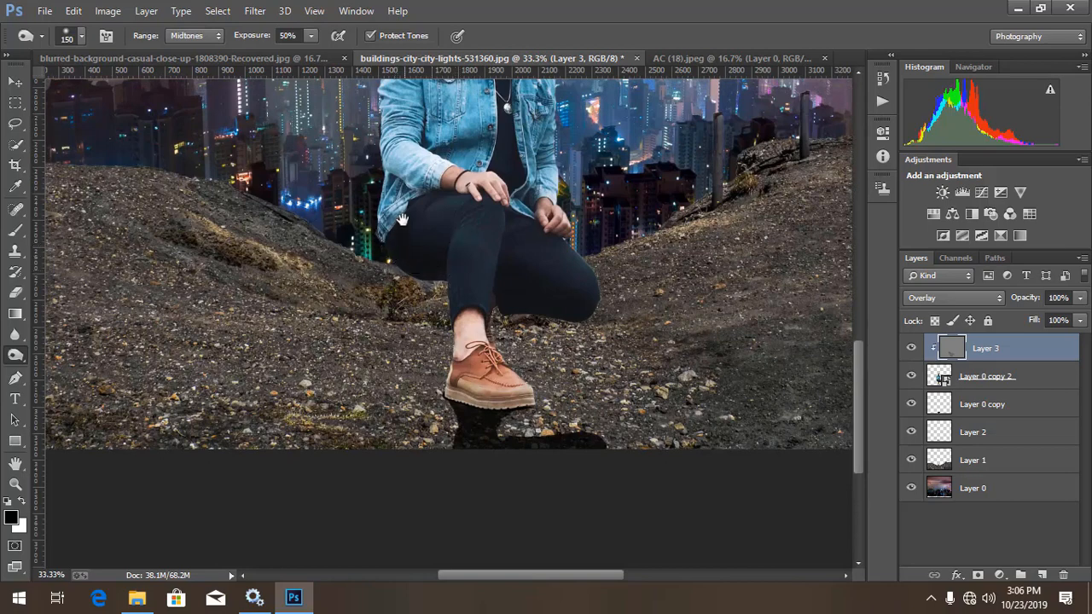
scroll(410, 247, up, 3)
key(bracketleft)
key(bracketleft)
key(bracketleft)
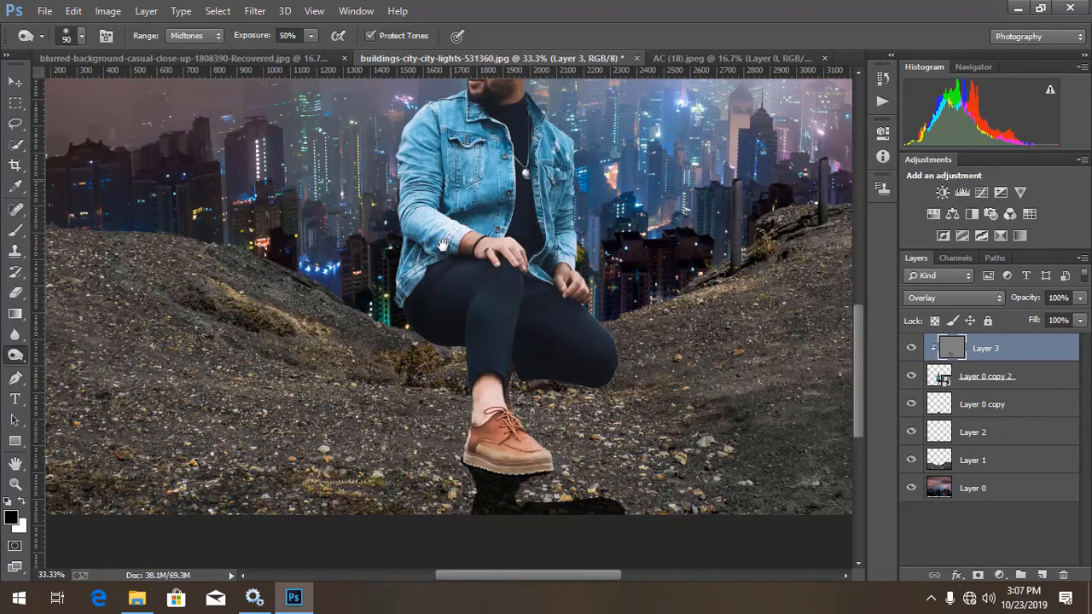
scroll(442, 190, up, 3)
key(bracketright)
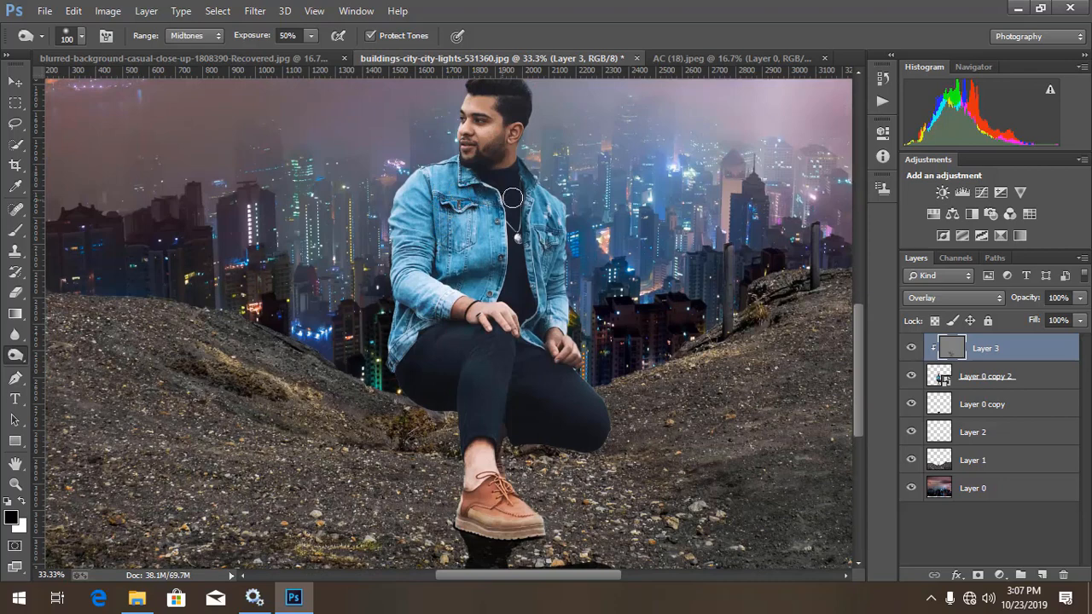
mouse_move(535, 209)
mouse_down()
mouse_move(549, 250)
mouse_move(532, 315)
mouse_up()
mouse_move(493, 274)
mouse_down()
mouse_move(478, 258)
mouse_move(489, 295)
mouse_move(460, 243)
mouse_move(463, 201)
mouse_up()
mouse_move(521, 229)
mouse_down()
mouse_move(497, 272)
mouse_move(543, 308)
mouse_up()
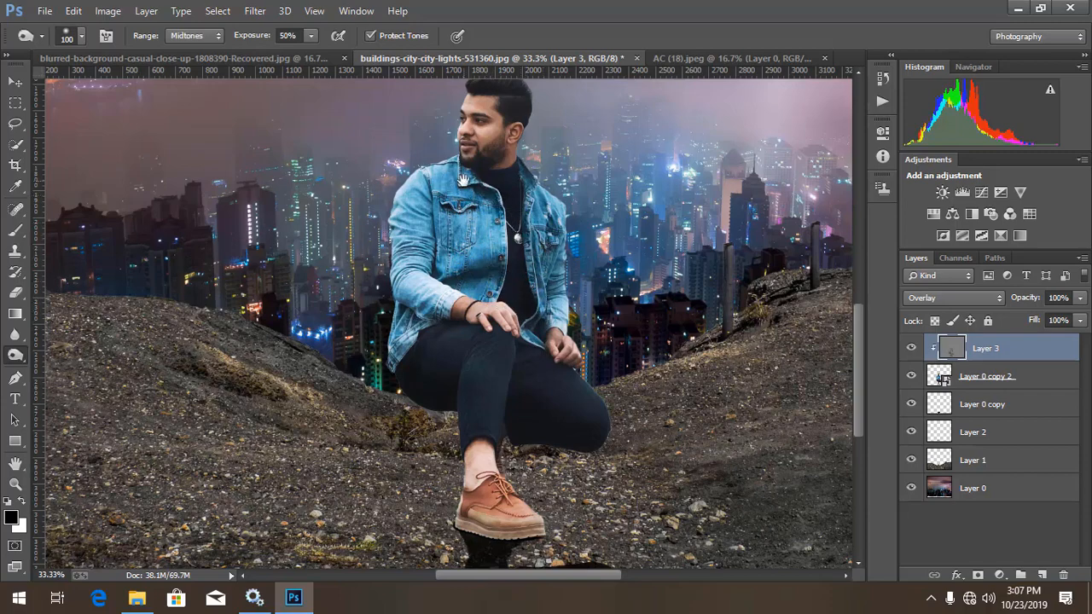
drag(462, 199, 458, 243)
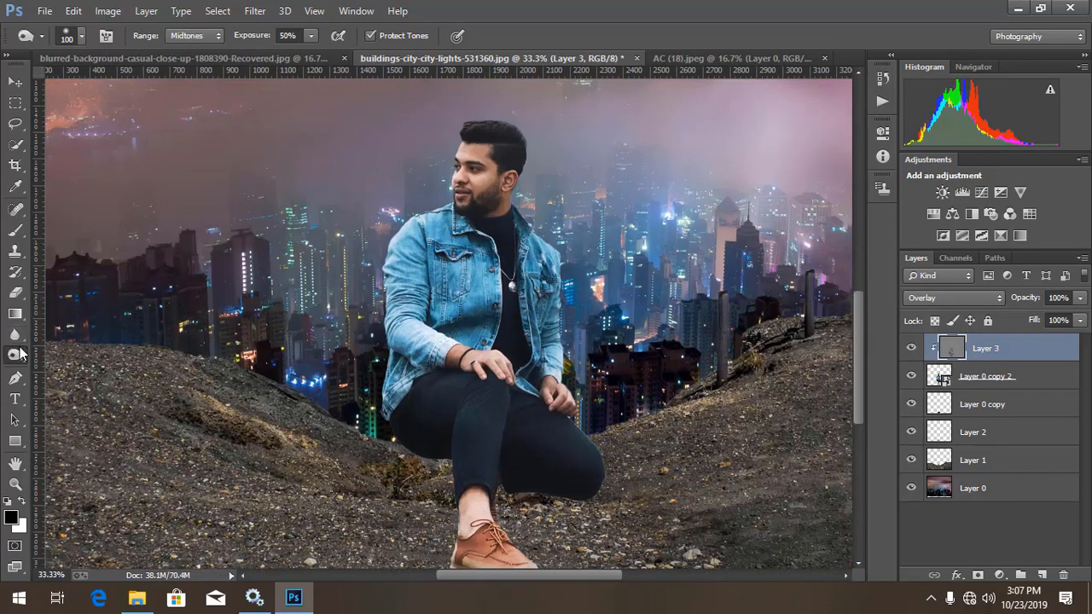
Step: Dodge the highlights along the jacket sleeve and face on Layer 3 at 50% exposure in Midtones, reducing the brush from 100 to 60 px
drag(17, 353, 85, 357)
key(bracketleft)
key(bracketleft)
key(bracketleft)
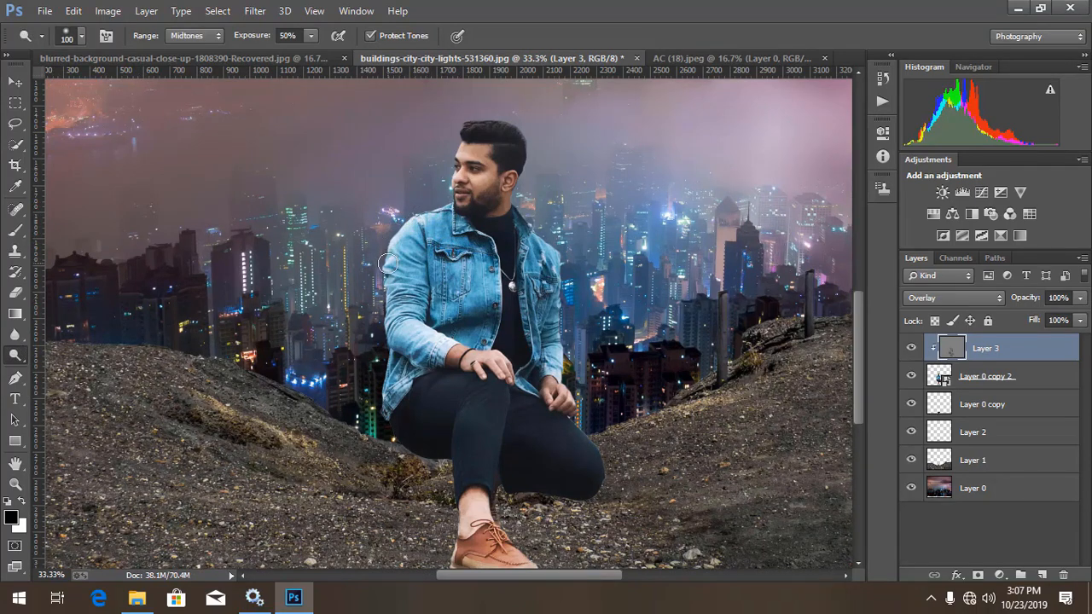
key(bracketleft)
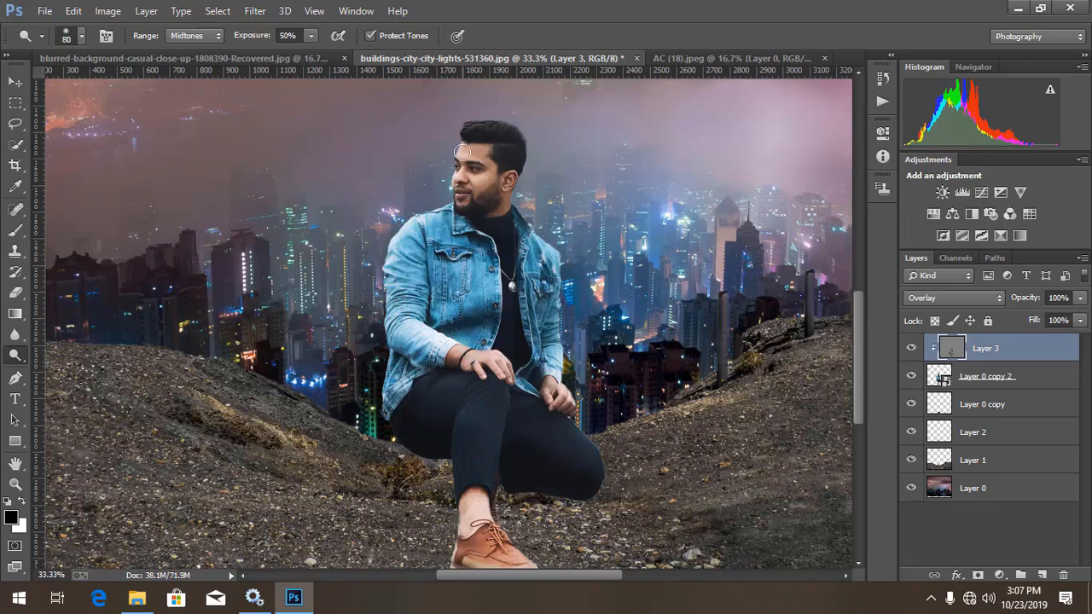
scroll(478, 307, down, 4)
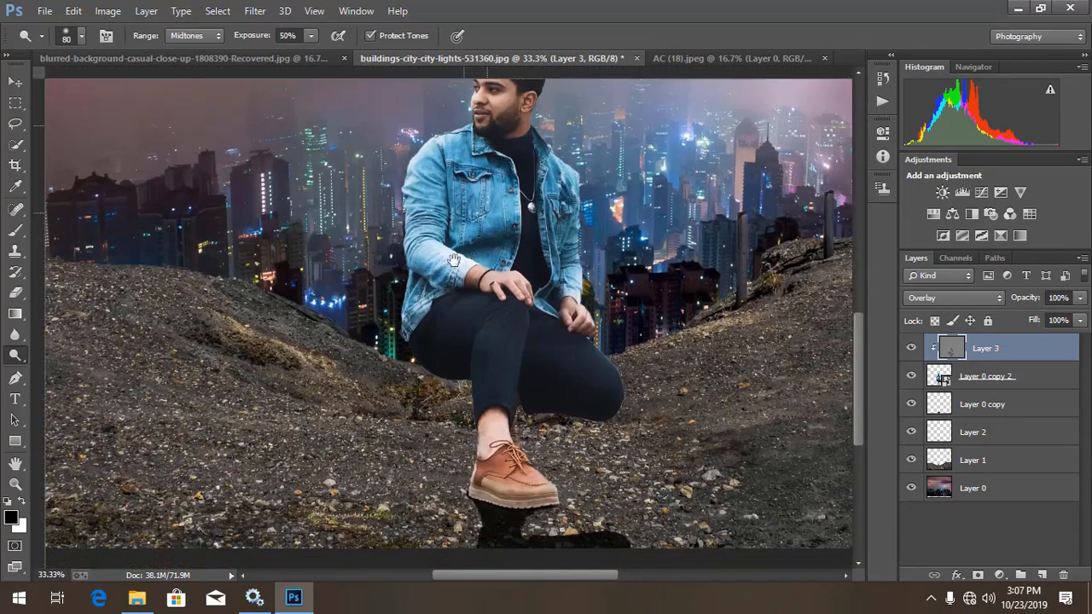
key(bracketleft)
key(bracketleft)
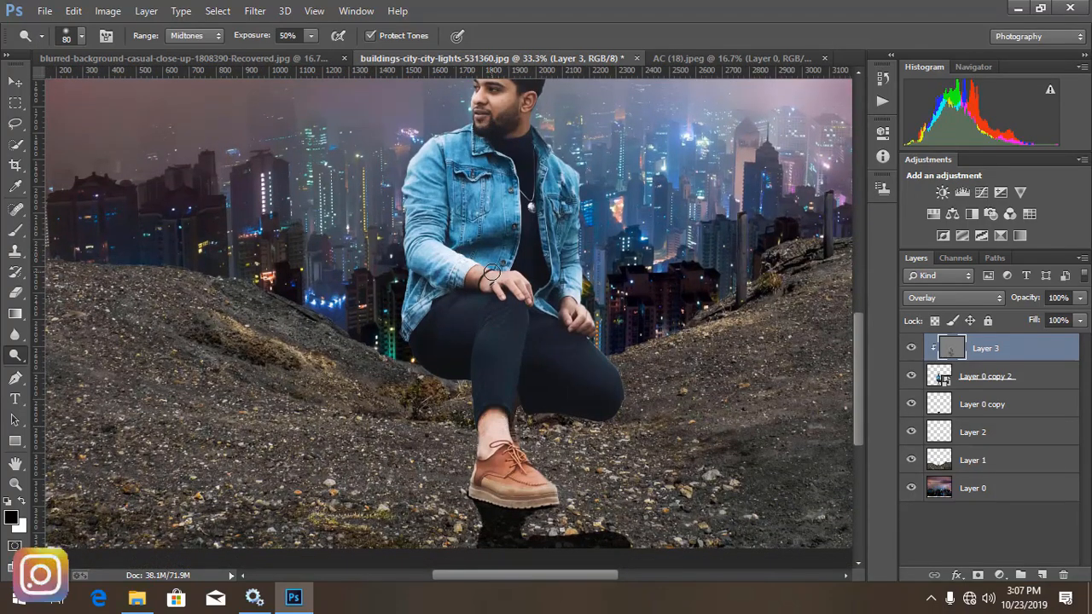
key(ctrl+minus)
key(ctrl+minus)
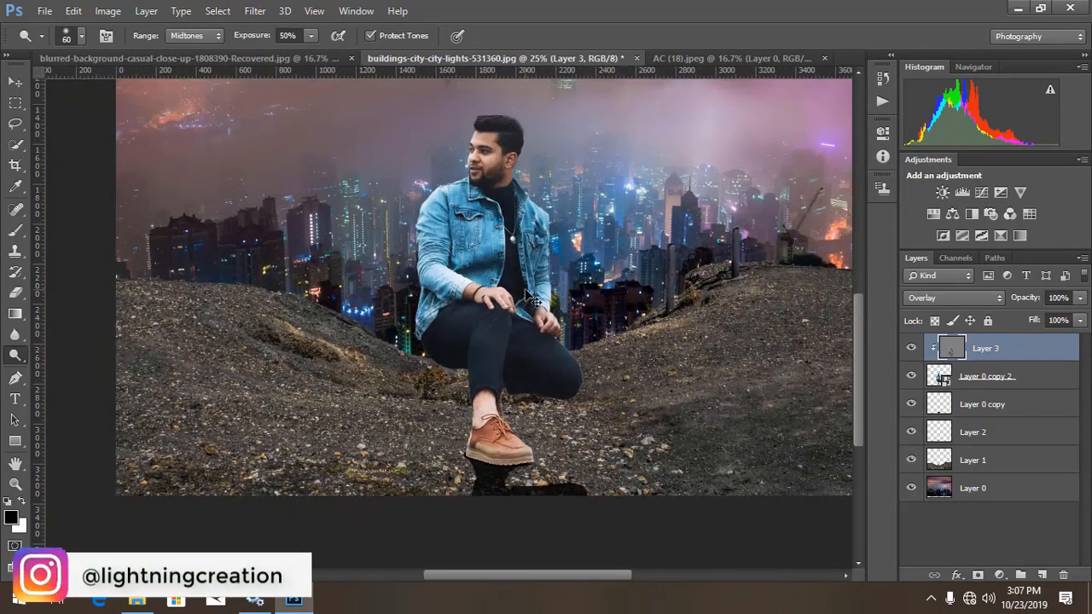
key(ctrl+plus)
key(ctrl+minus)
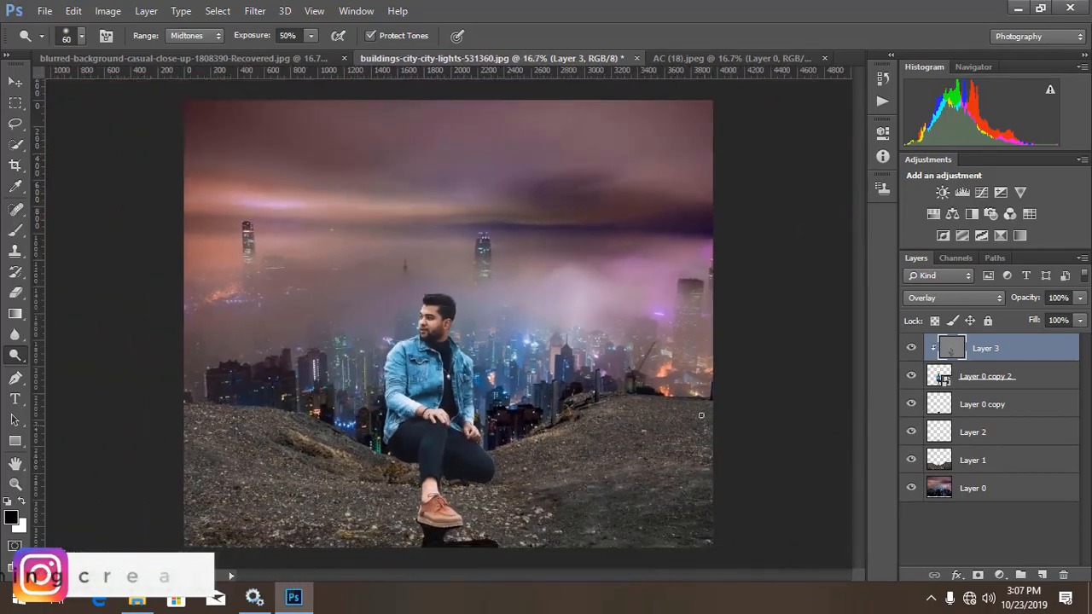
Step: Open the Camera Raw Filter on the model layer, Layer 0 copy 2
click(1018, 381)
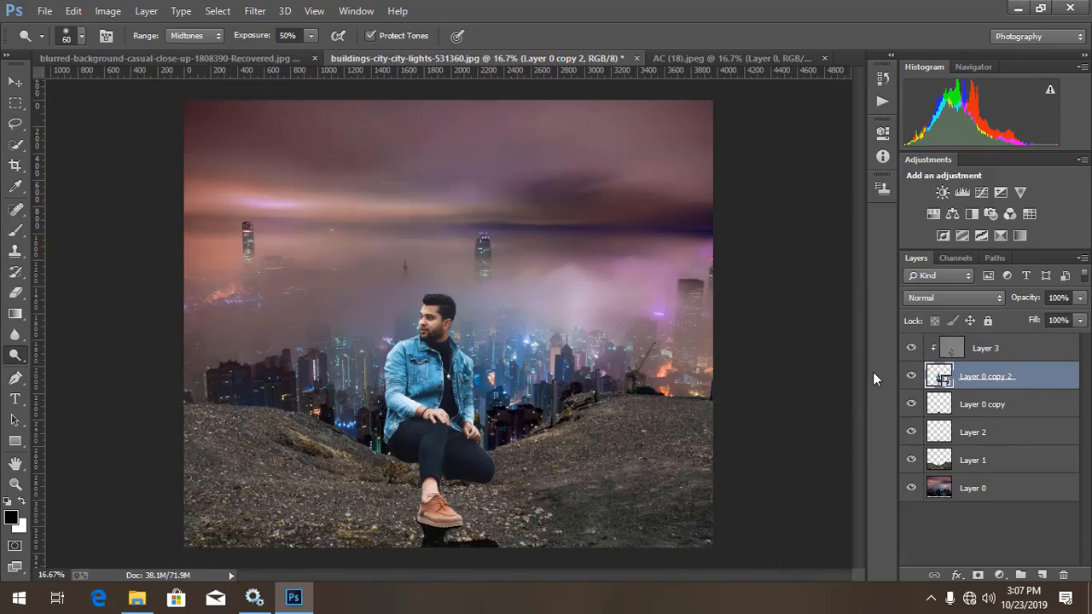
click(255, 11)
click(275, 104)
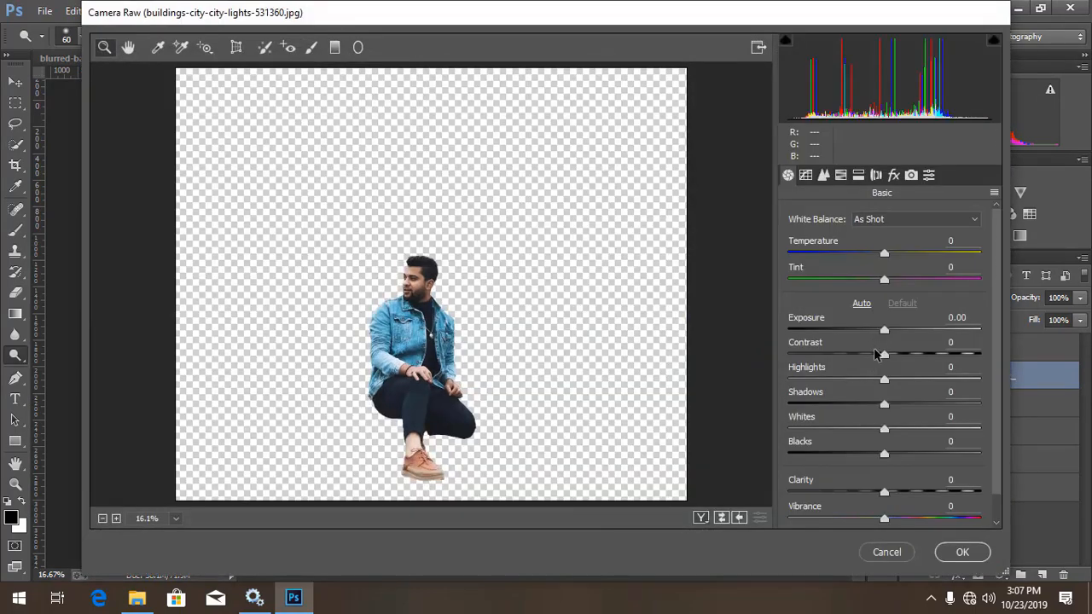
click(859, 175)
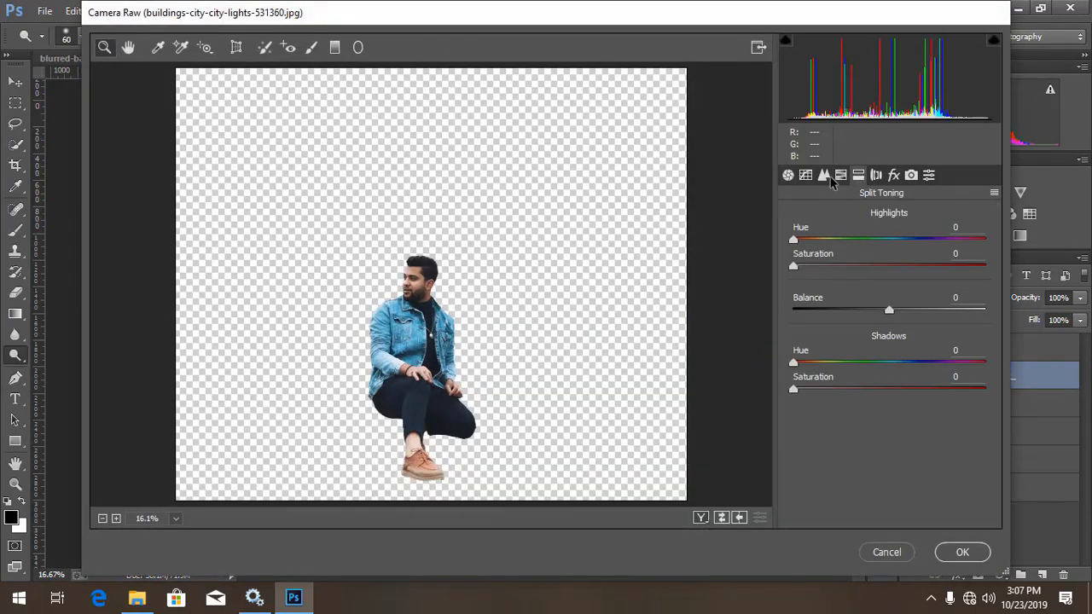
click(840, 175)
drag(890, 319, 914, 321)
click(787, 175)
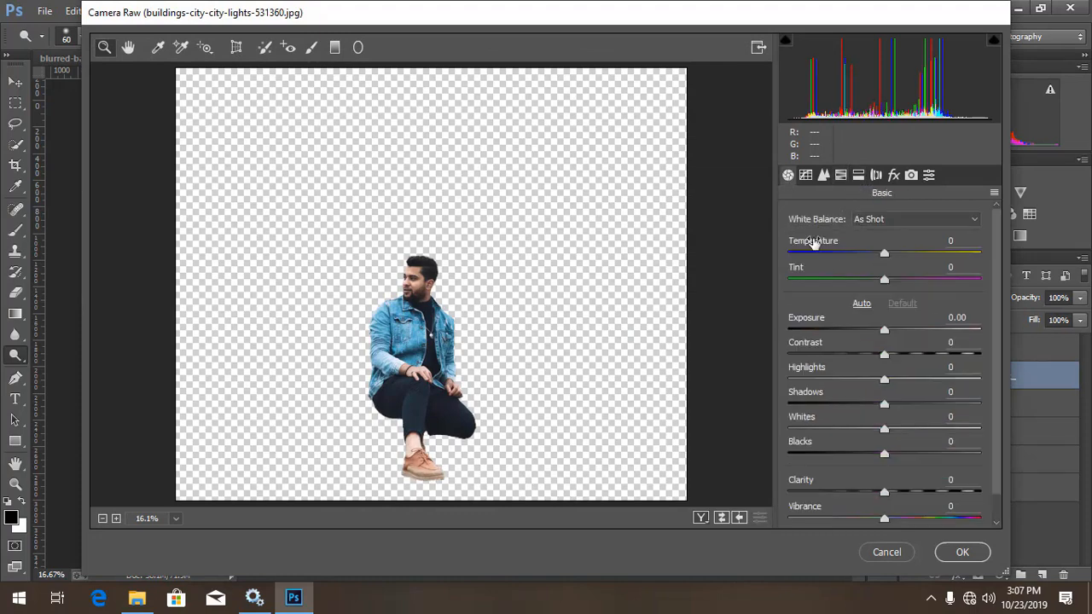
Step: Set Clarity to +15 and Shadows to +8 for the model and apply the Camera Raw Filter
drag(877, 493, 895, 493)
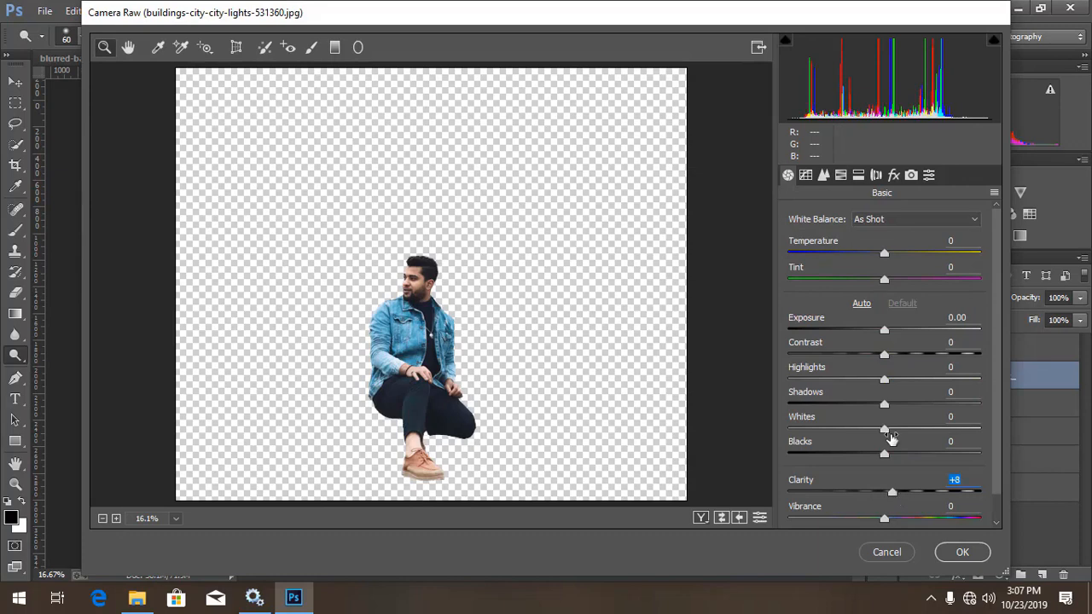
drag(884, 405, 891, 408)
click(899, 493)
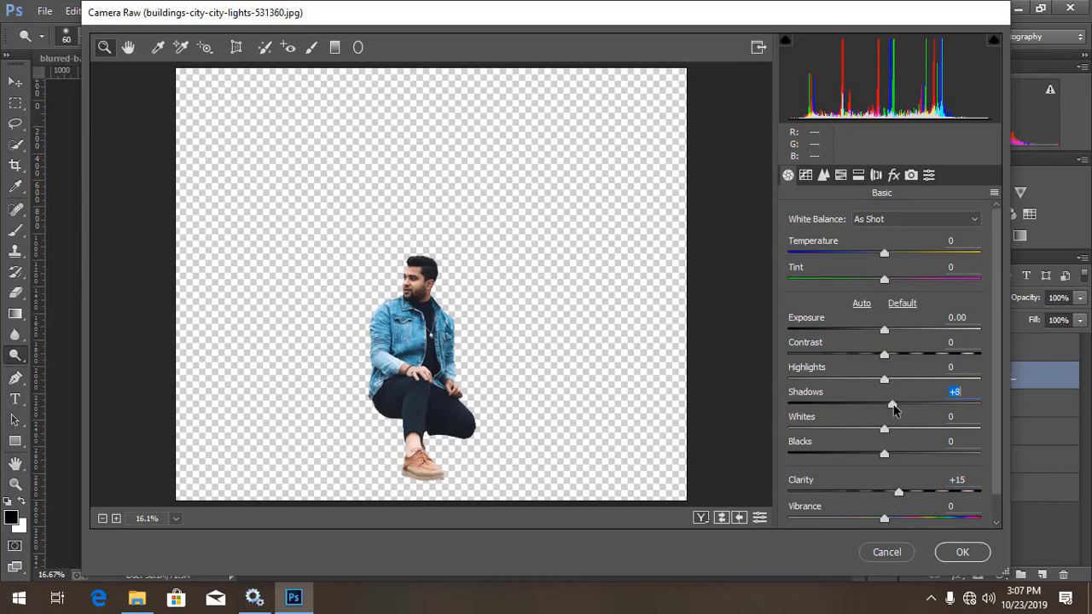
click(952, 557)
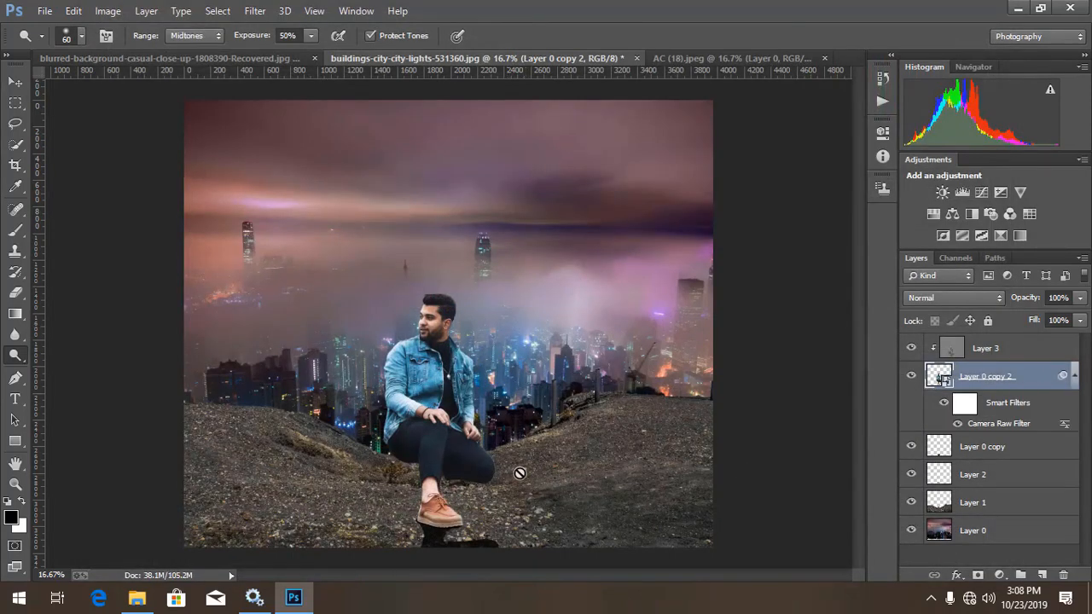
Step: Add a Brightness/Contrast adjustment clipped to the rocky ground layer, Layer 1, with Brightness at -29
click(997, 506)
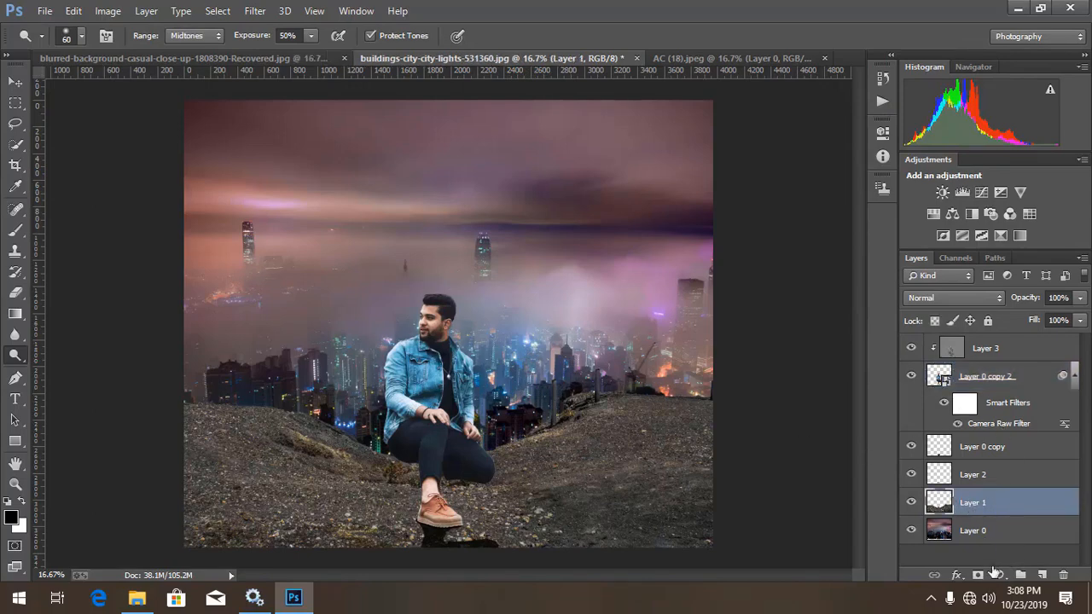
click(999, 574)
click(995, 285)
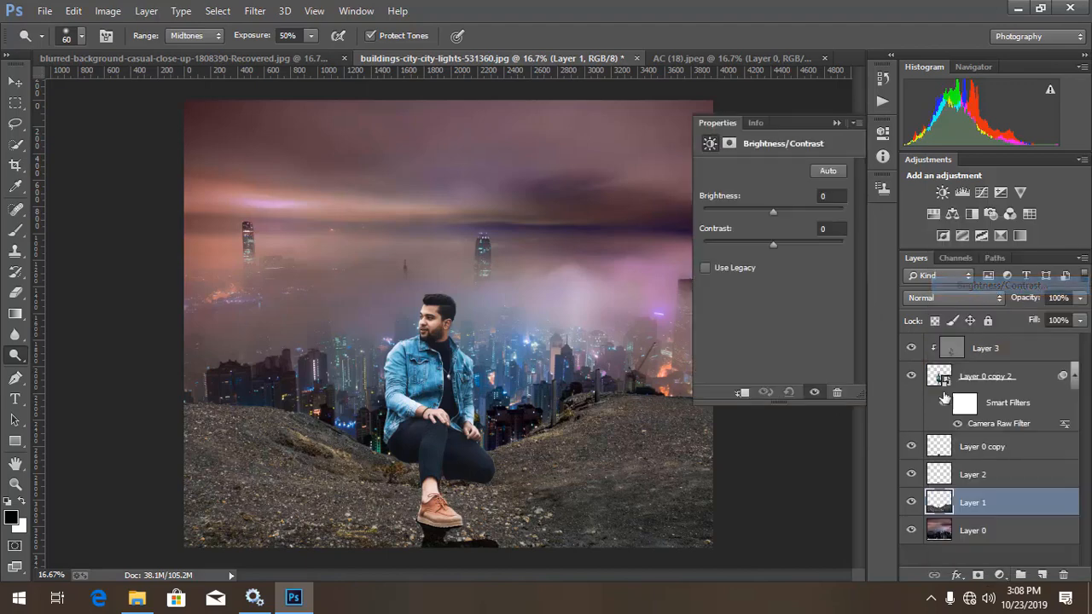
click(741, 393)
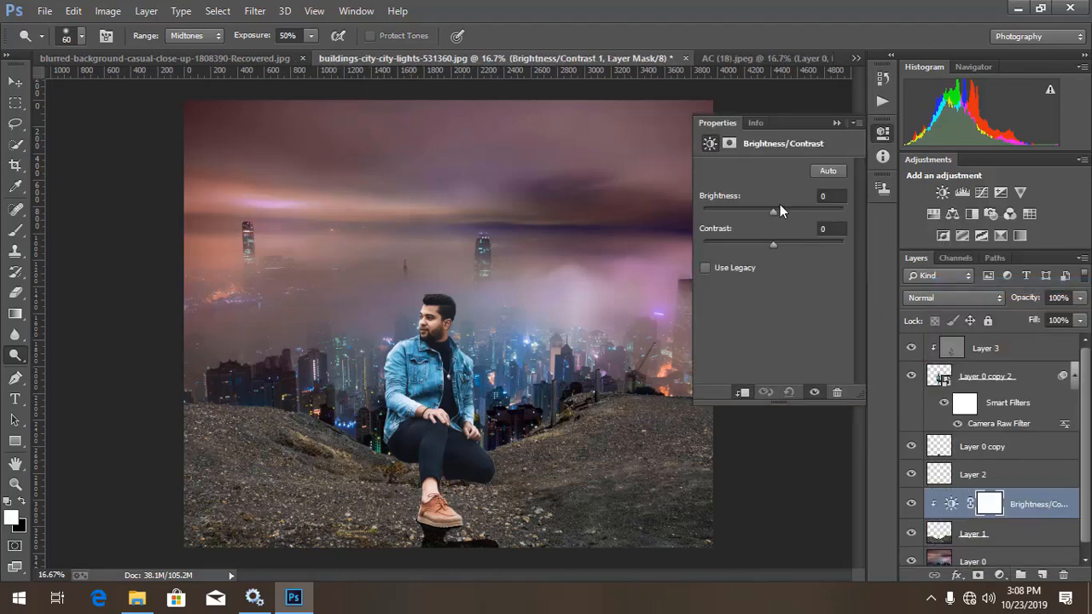
drag(767, 212, 759, 211)
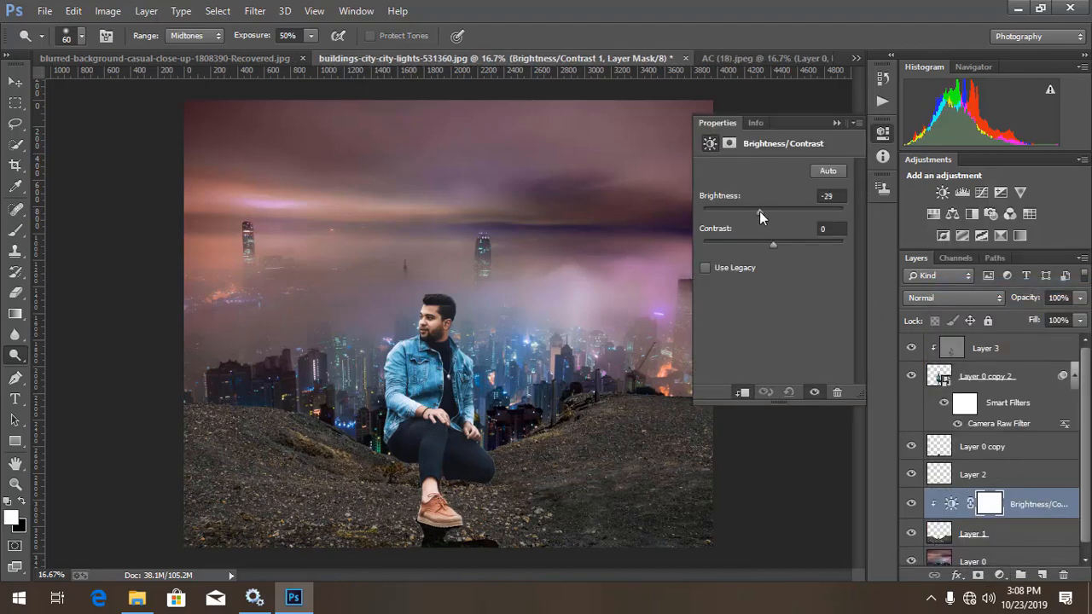
click(835, 123)
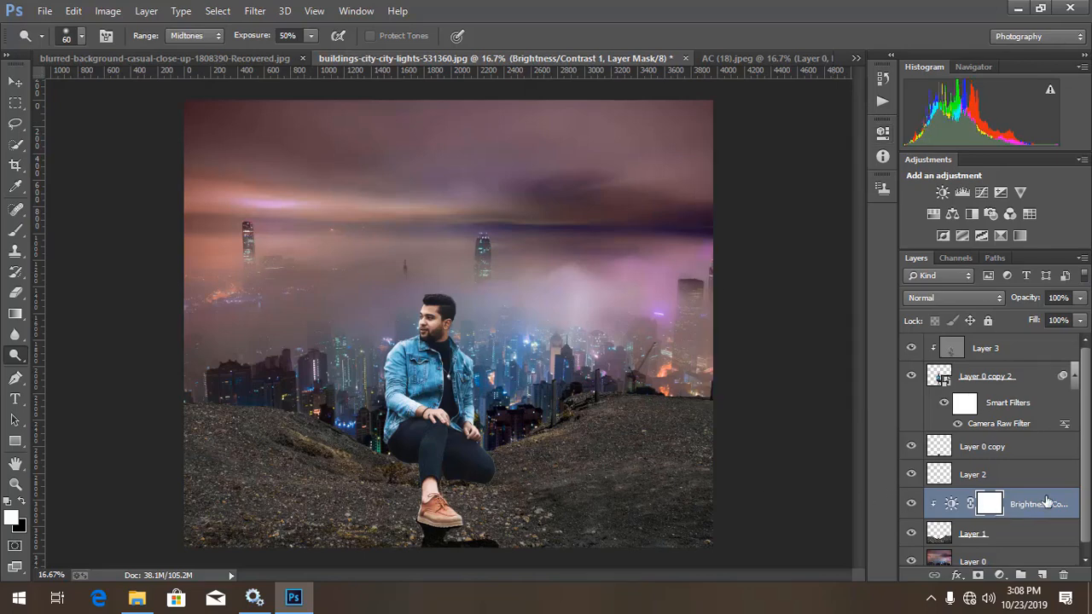
Step: Start a Field Blur on the city background layer, Layer 0, with Blur at 11 px
drag(1085, 483, 1085, 540)
click(992, 553)
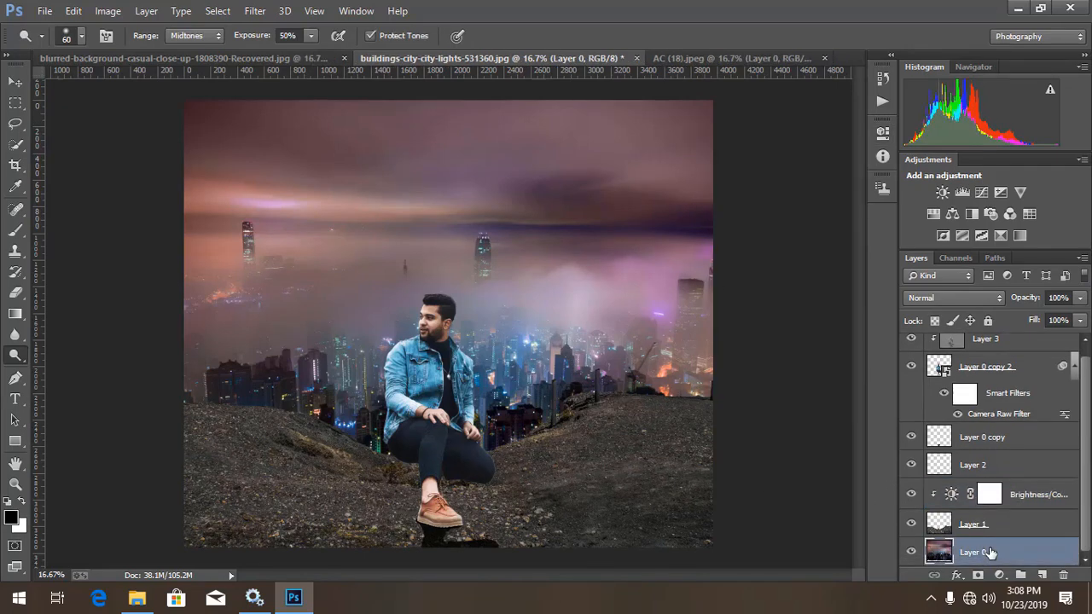
click(243, 15)
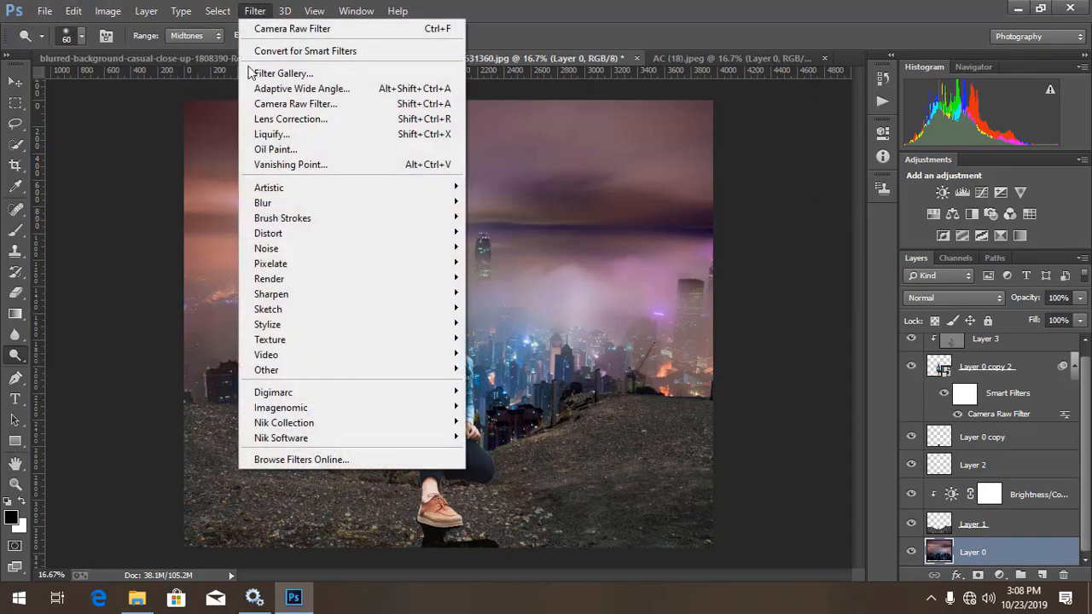
mouse_move(312, 207)
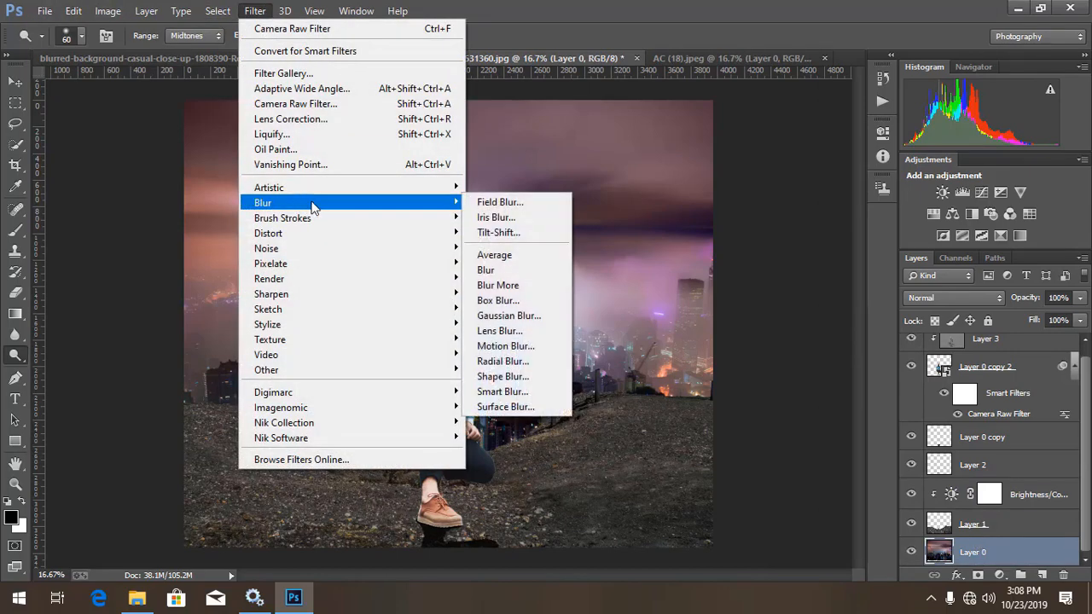
click(505, 203)
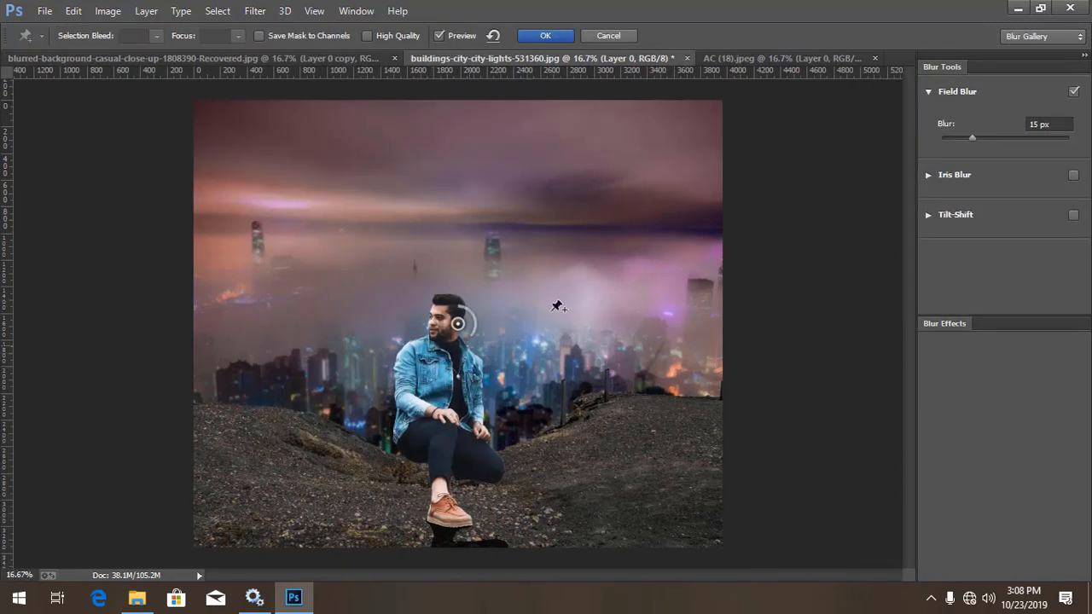
click(1064, 126)
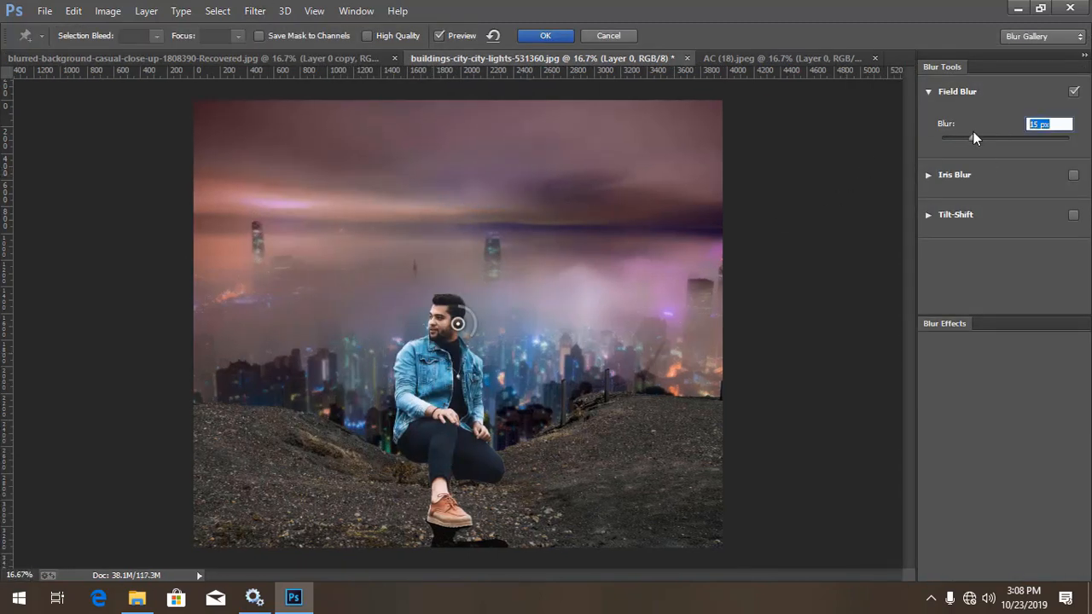
text(11)
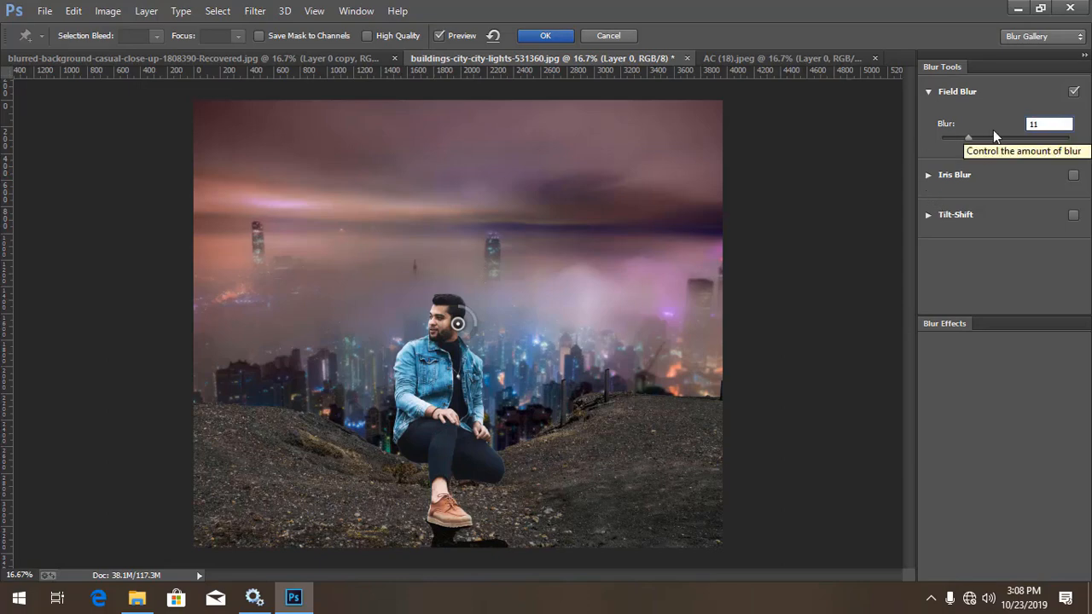
key(Return)
Step: Set the Light Bokeh of the background blur to 16% and apply the blur
click(956, 327)
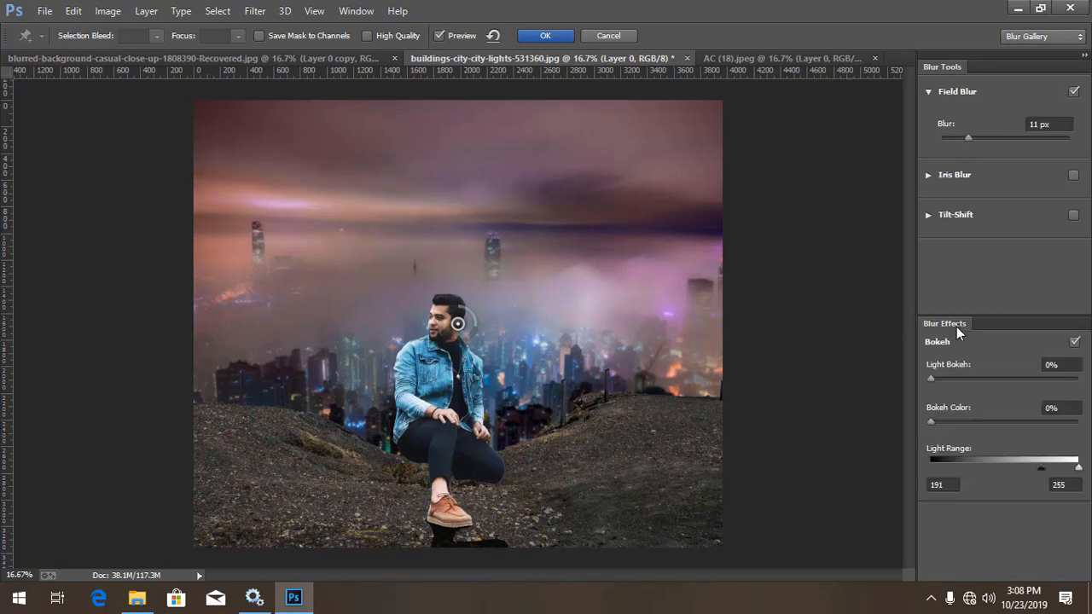
drag(932, 379, 956, 379)
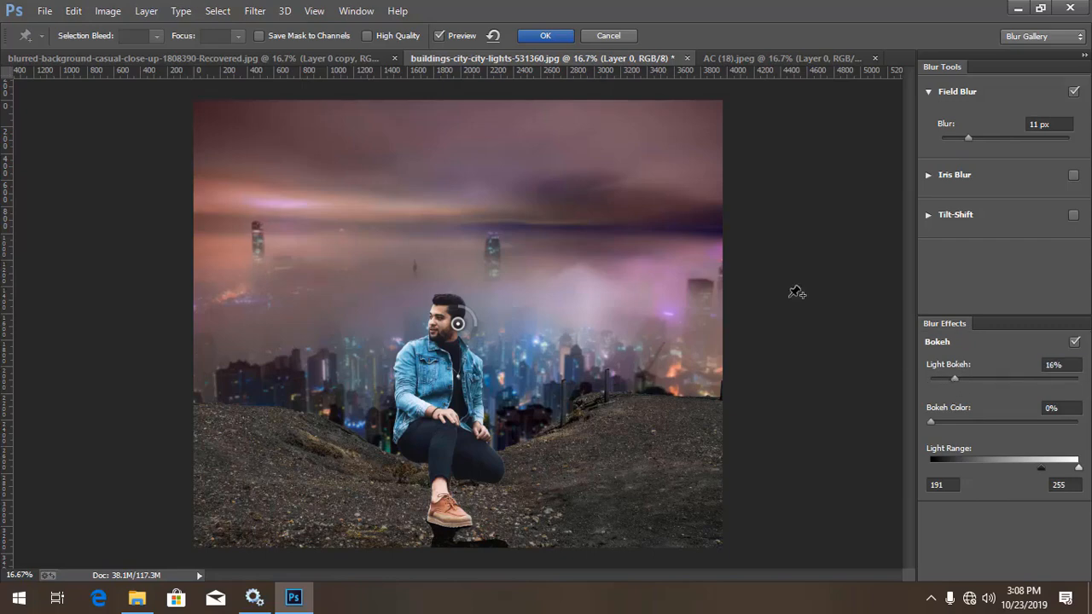
click(543, 36)
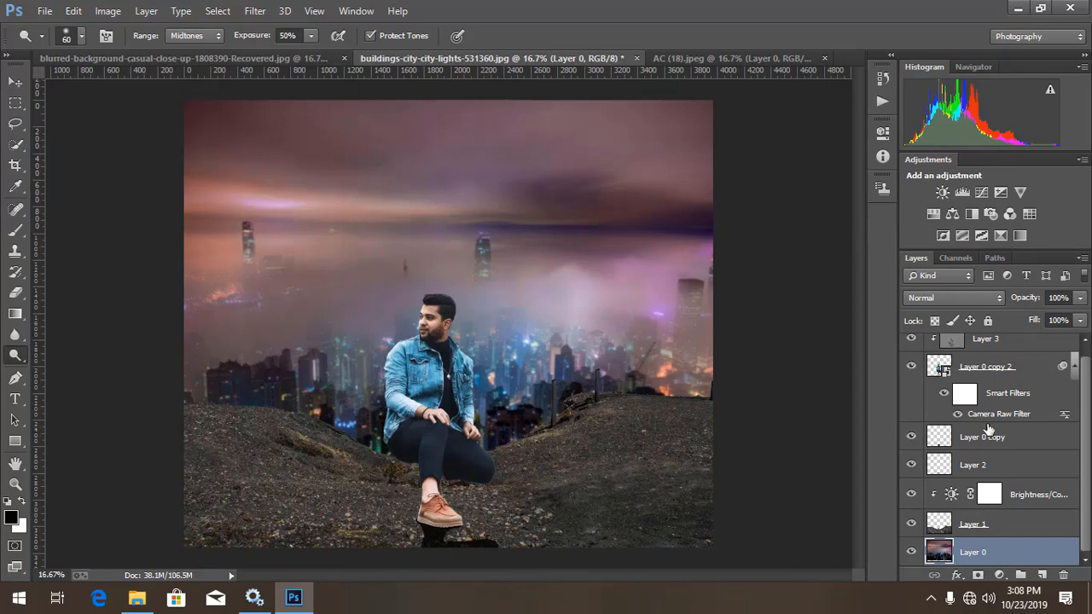
Step: Add a new layer directly above Layer 0 and prepare the Brush with 0% hardness and the foreground hue at 32°
click(1044, 575)
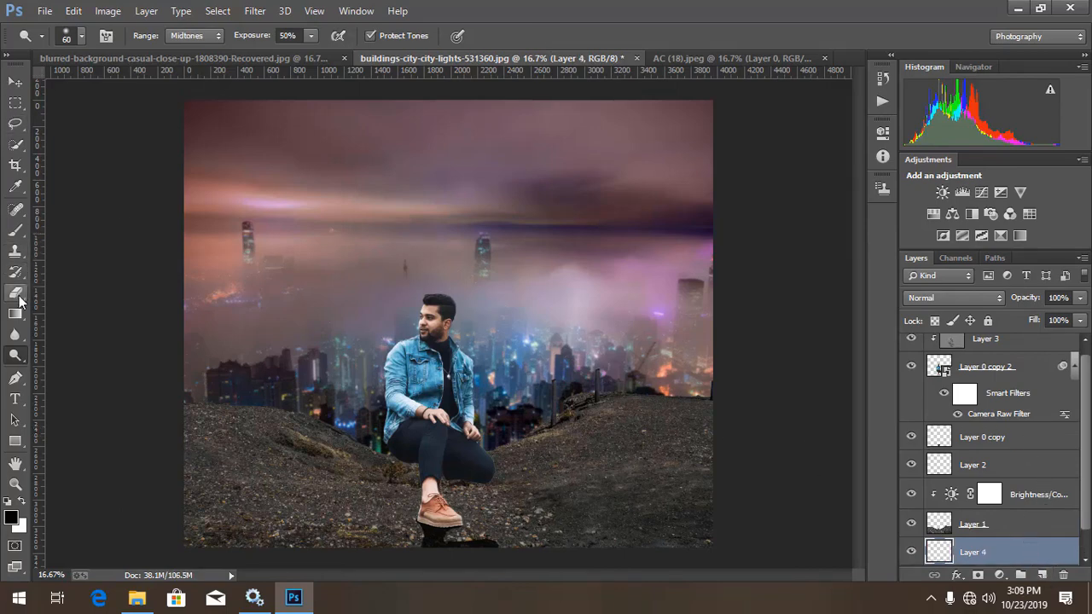
click(16, 232)
click(12, 519)
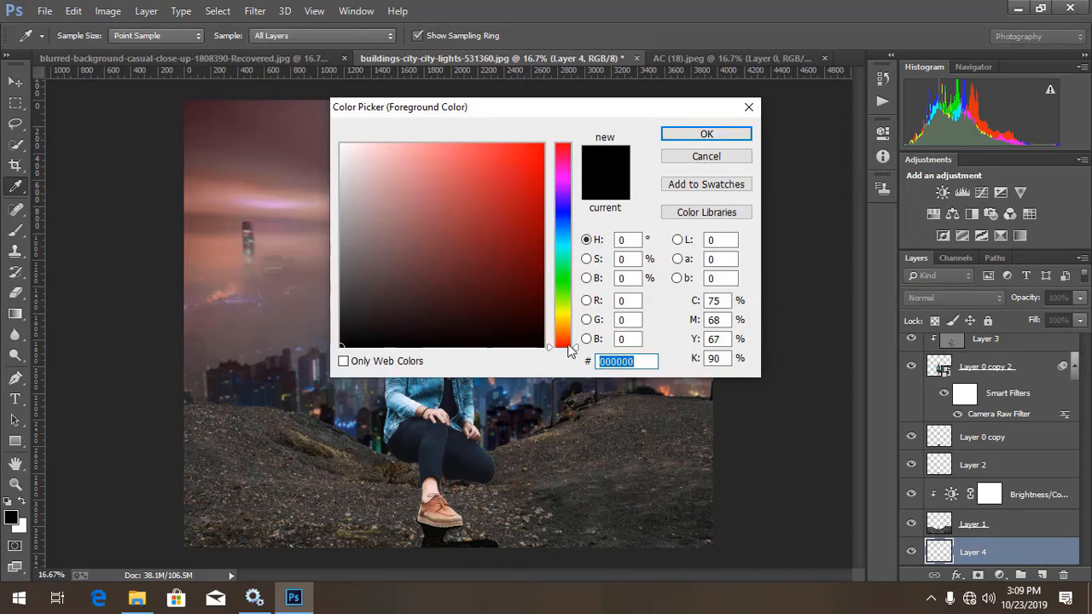
drag(570, 350, 570, 334)
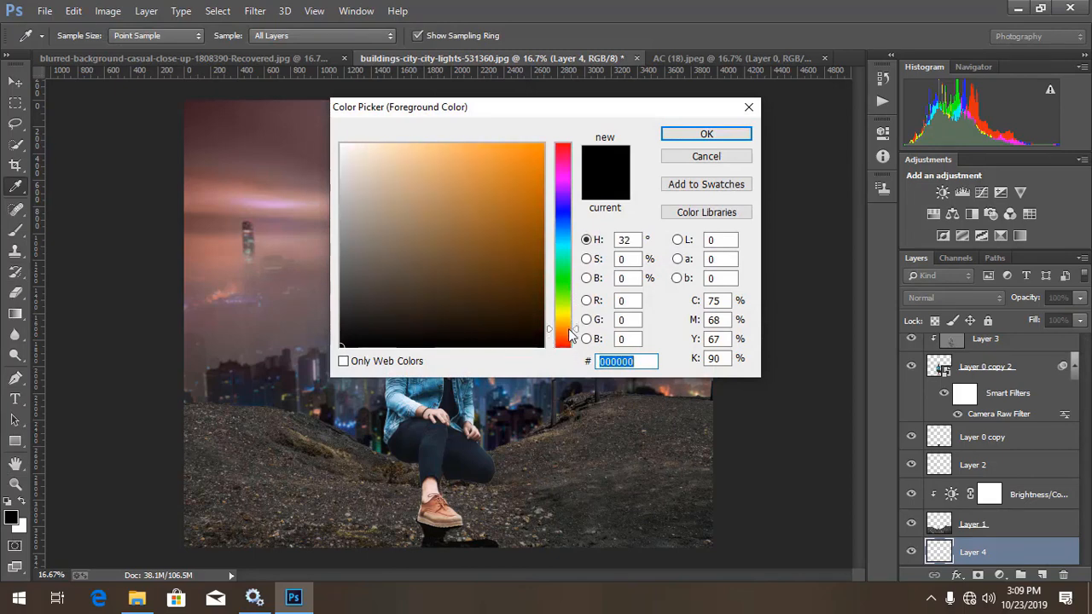
click(713, 133)
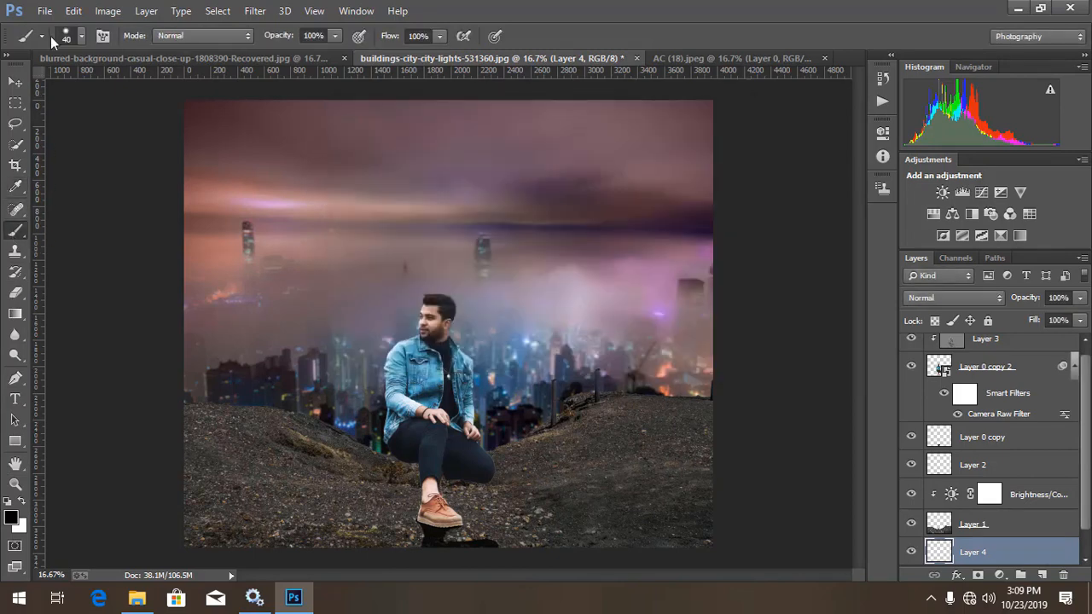
click(81, 35)
click(83, 125)
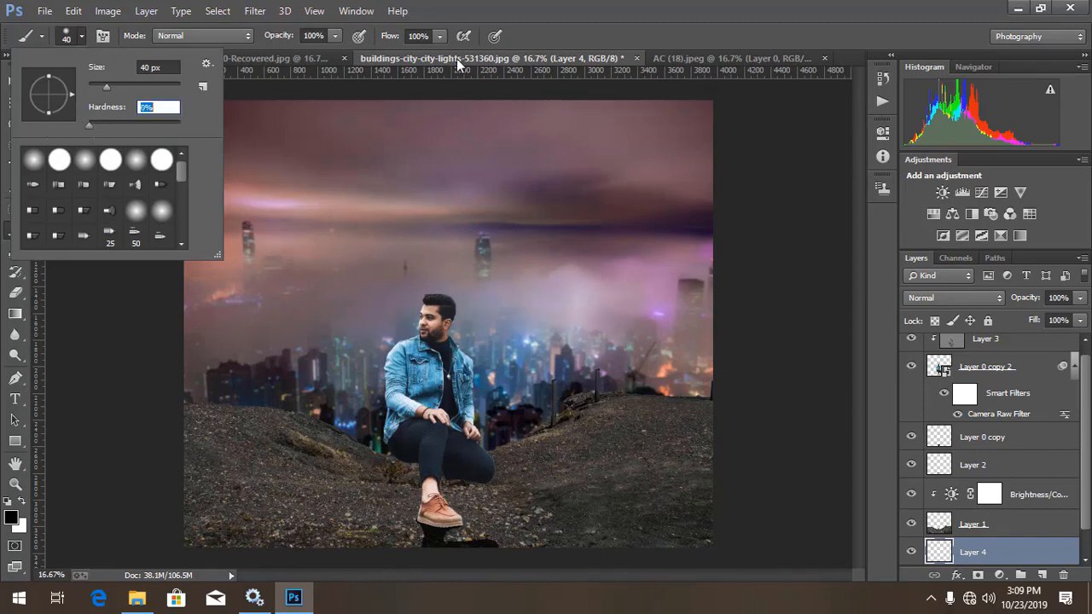
click(651, 30)
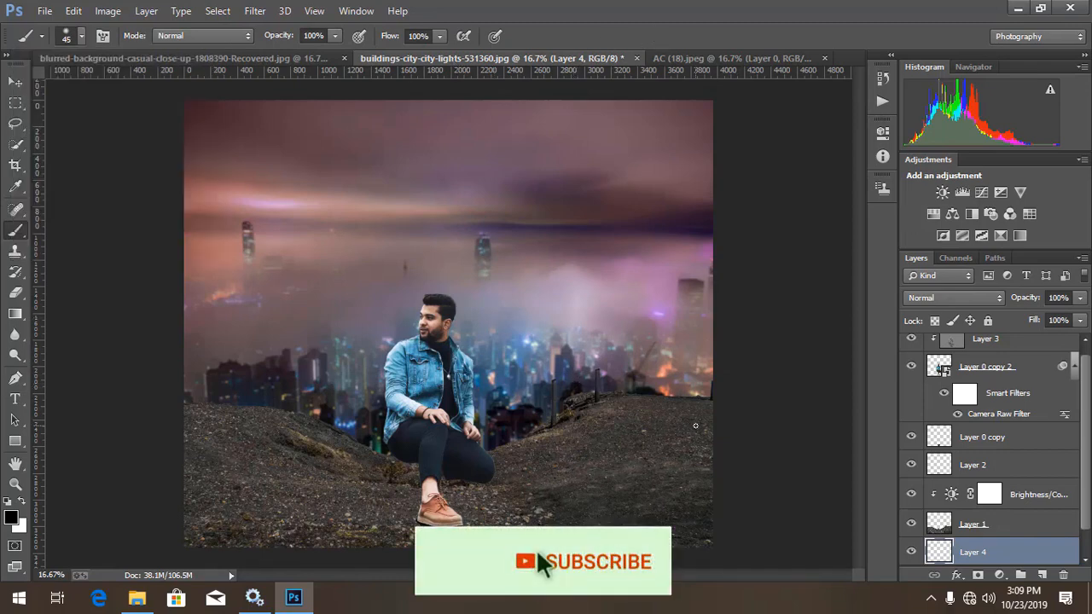
Step: Enlarge the brush to 400 px and paint a bright orange glow on Layer 4 along the rocky ground's horizon
key(bracketright)
key(bracketright)
key(bracketright)
key(bracketright)
key(bracketright)
key(bracketright)
key(bracketright)
key(bracketright)
key(bracketright)
key(bracketright)
key(bracketright)
key(bracketright)
key(bracketright)
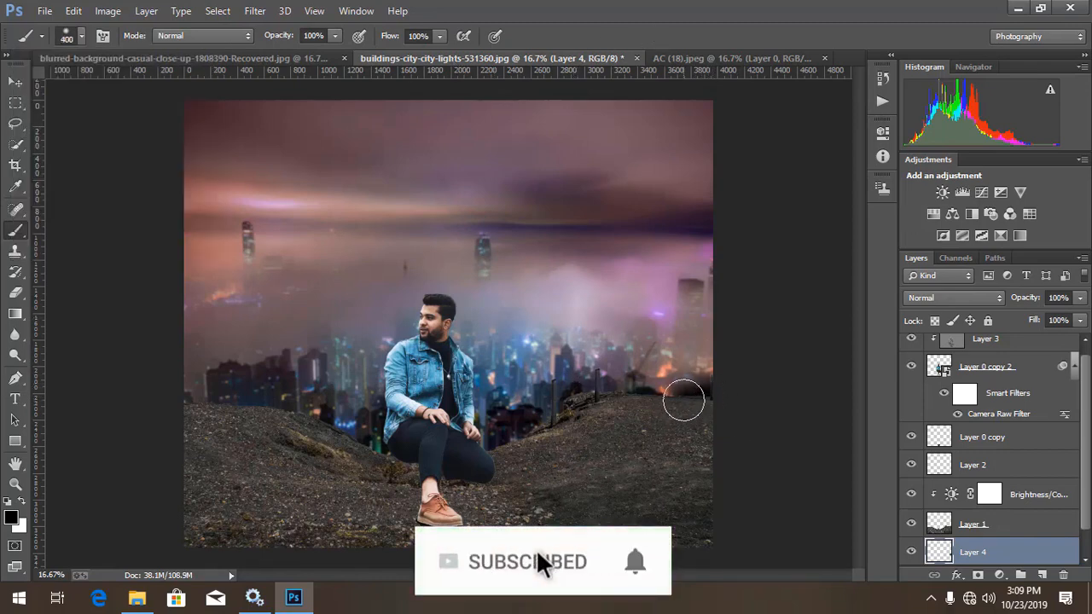
click(12, 520)
text(ff8a00)
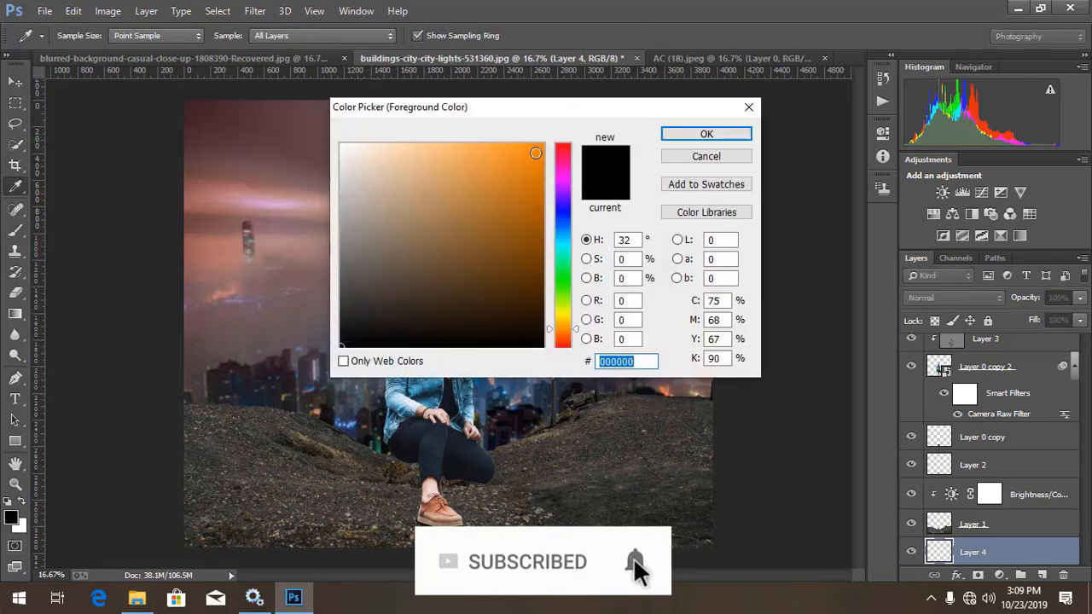
click(688, 133)
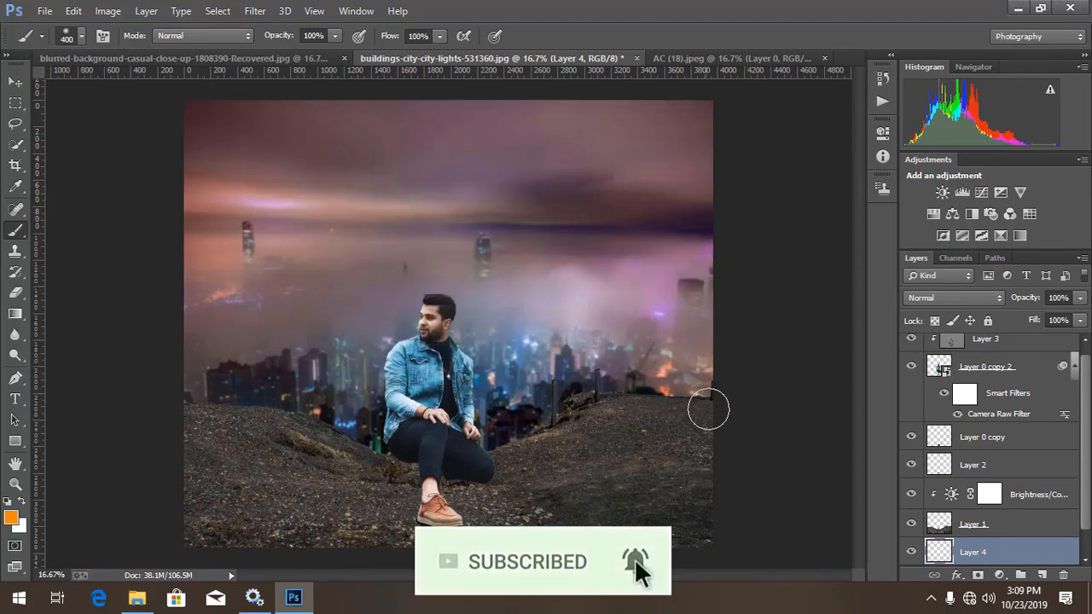
mouse_move(630, 407)
mouse_down()
mouse_move(575, 414)
mouse_move(538, 441)
mouse_move(422, 458)
mouse_move(276, 435)
mouse_move(282, 425)
mouse_move(129, 424)
mouse_move(141, 415)
mouse_move(251, 419)
mouse_move(488, 509)
mouse_up()
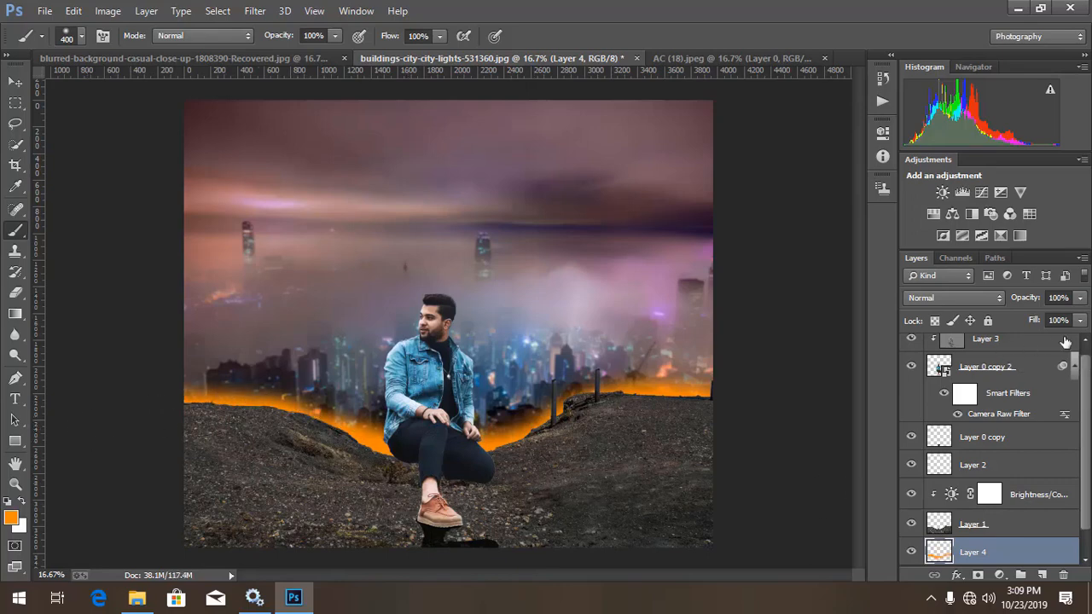
Step: Set the orange glow layer, Layer 4, to Screen blend mode at 79% opacity
click(1002, 298)
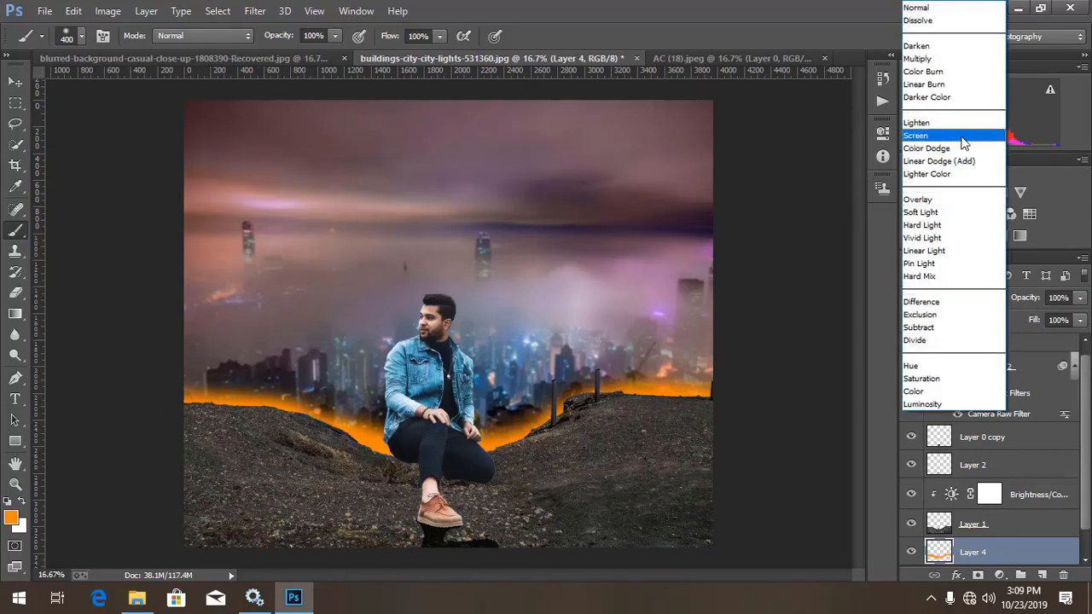
click(966, 143)
click(1080, 298)
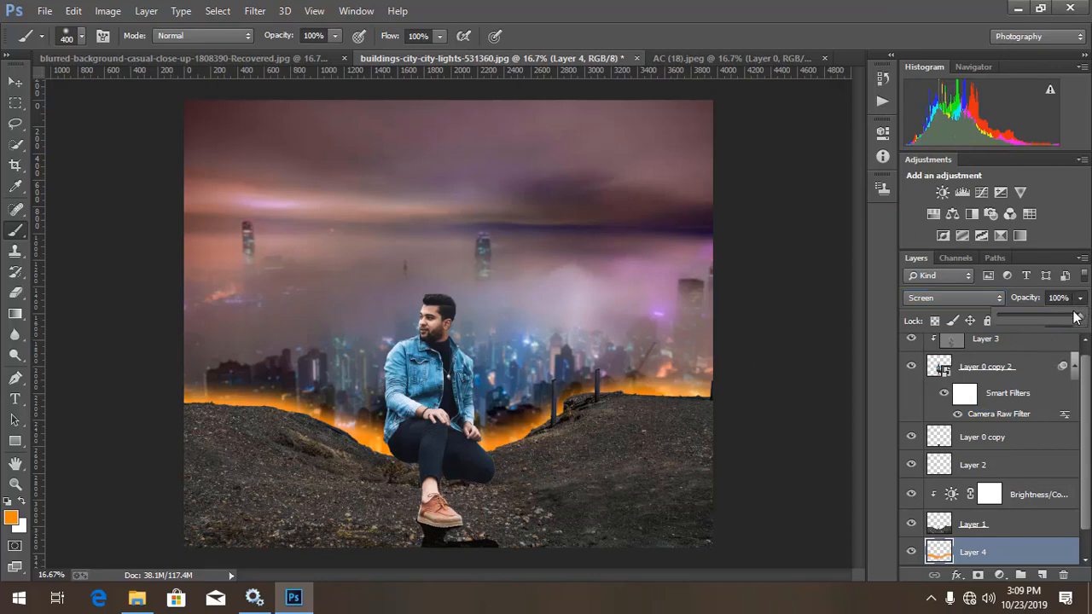
drag(1078, 317, 1055, 320)
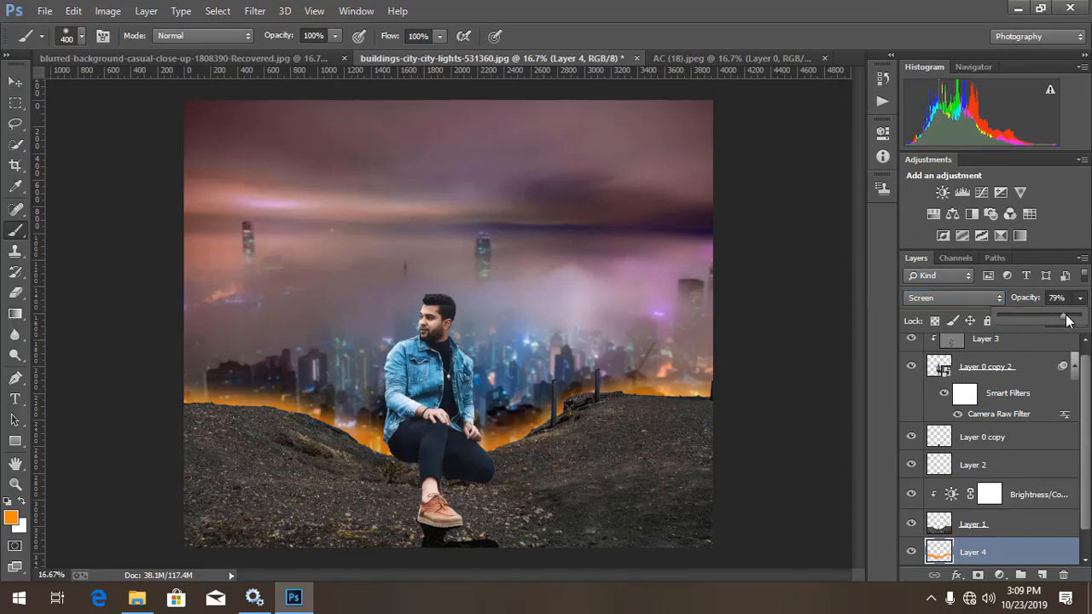
scroll(1087, 469, down, 1)
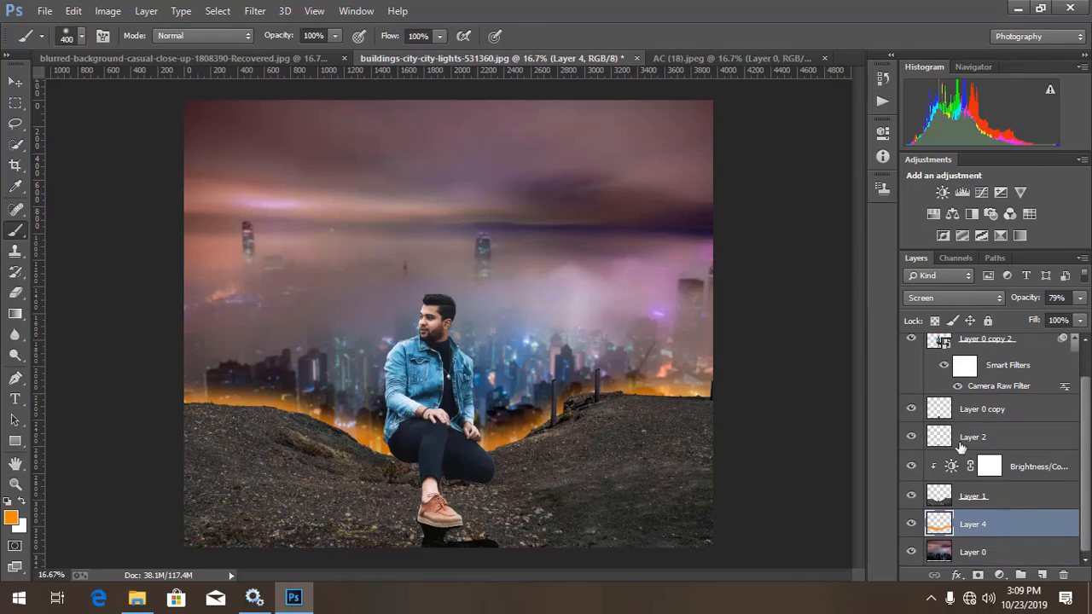
Step: Open the light flare image d from New folder (3)
key(ctrl+plus)
key(ctrl+plus)
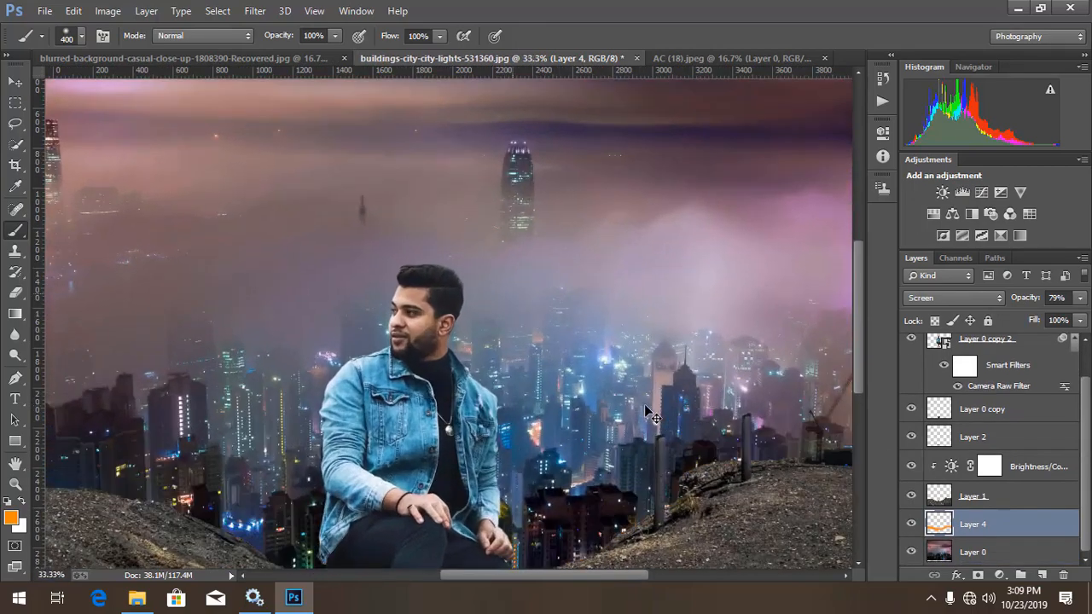
key(ctrl+minus)
key(ctrl+minus)
key(ctrl+minus)
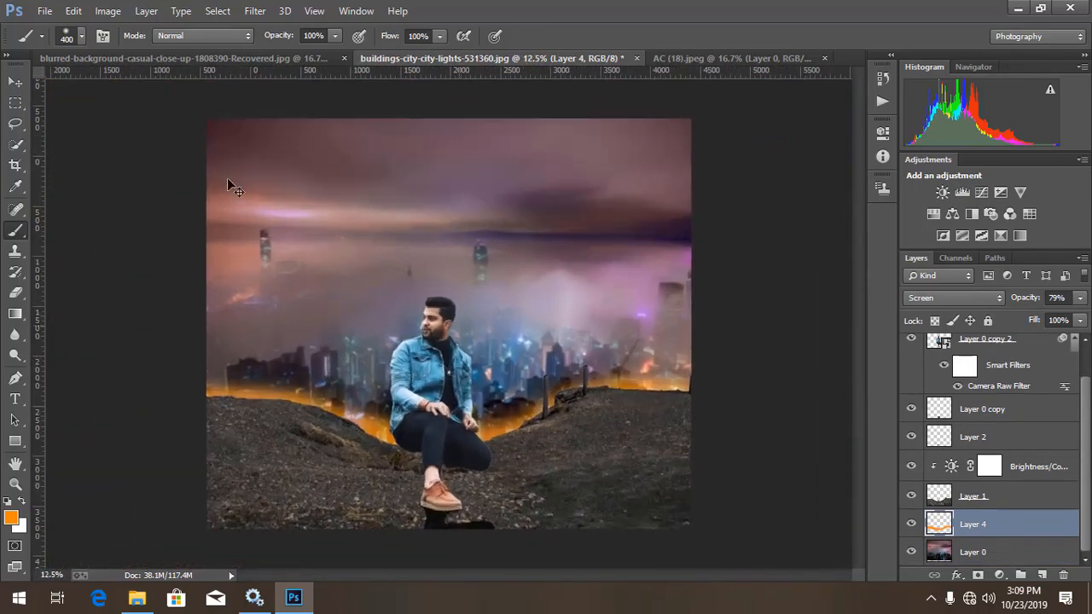
click(44, 12)
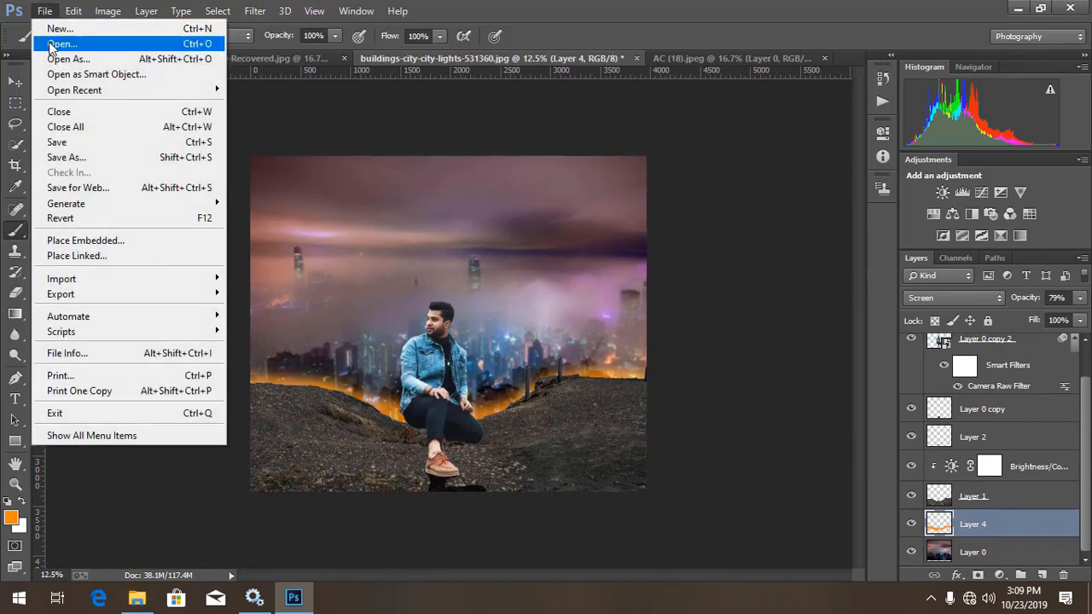
click(52, 44)
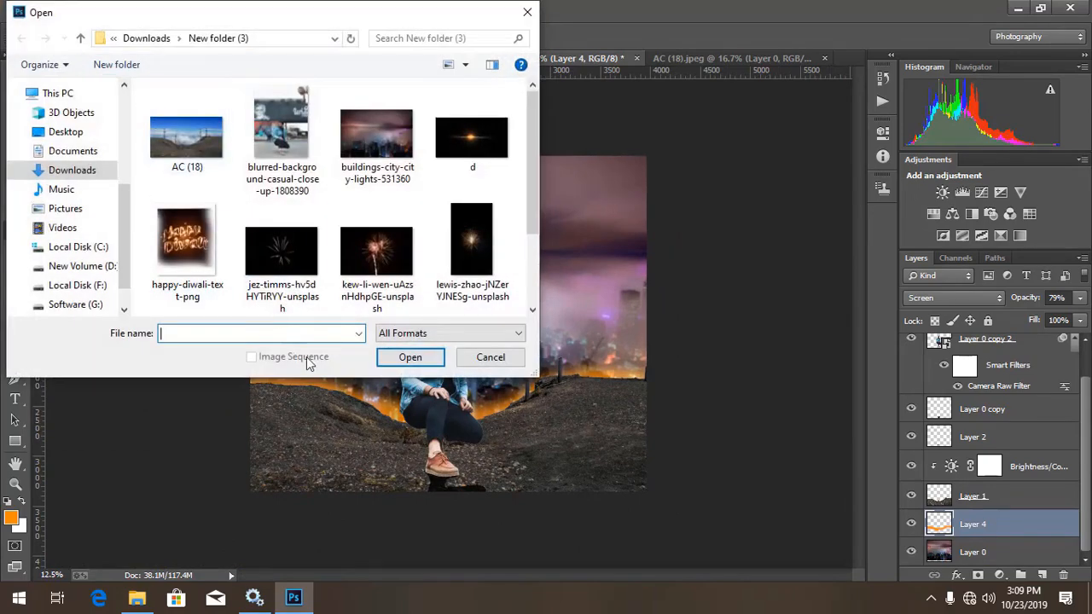
double_click(471, 142)
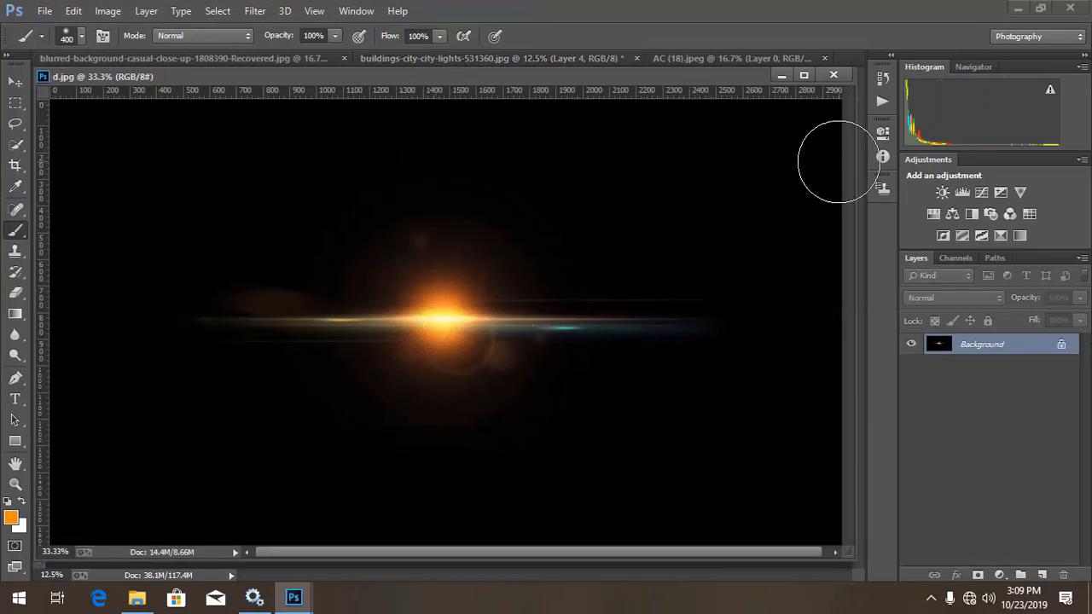
Step: Copy the flare image into the city composite directly above Layer 4 and close d.jpg
drag(849, 555, 428, 314)
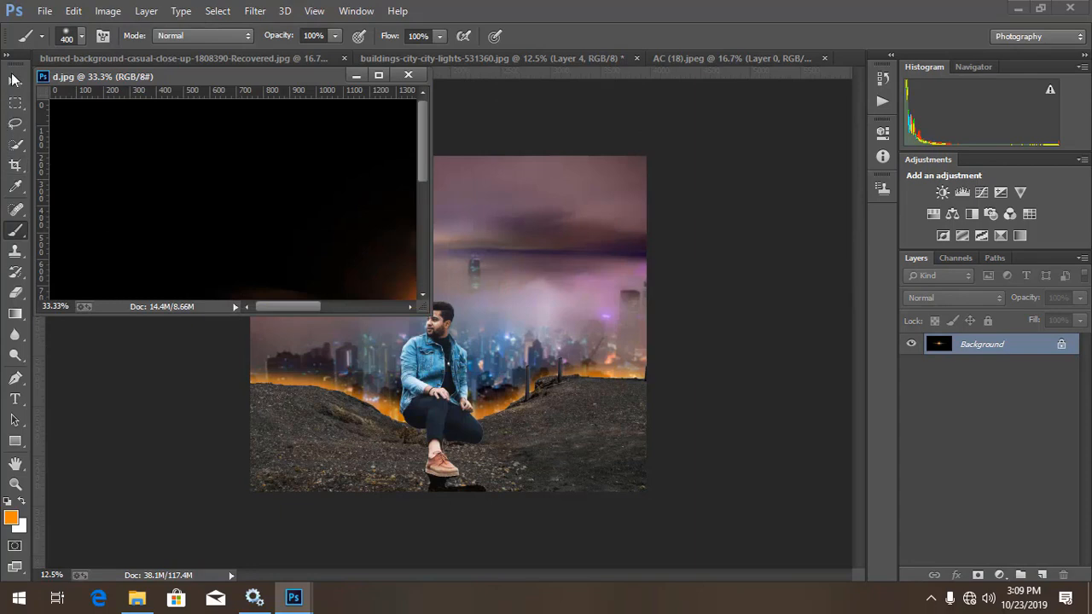
click(16, 81)
drag(134, 183, 470, 256)
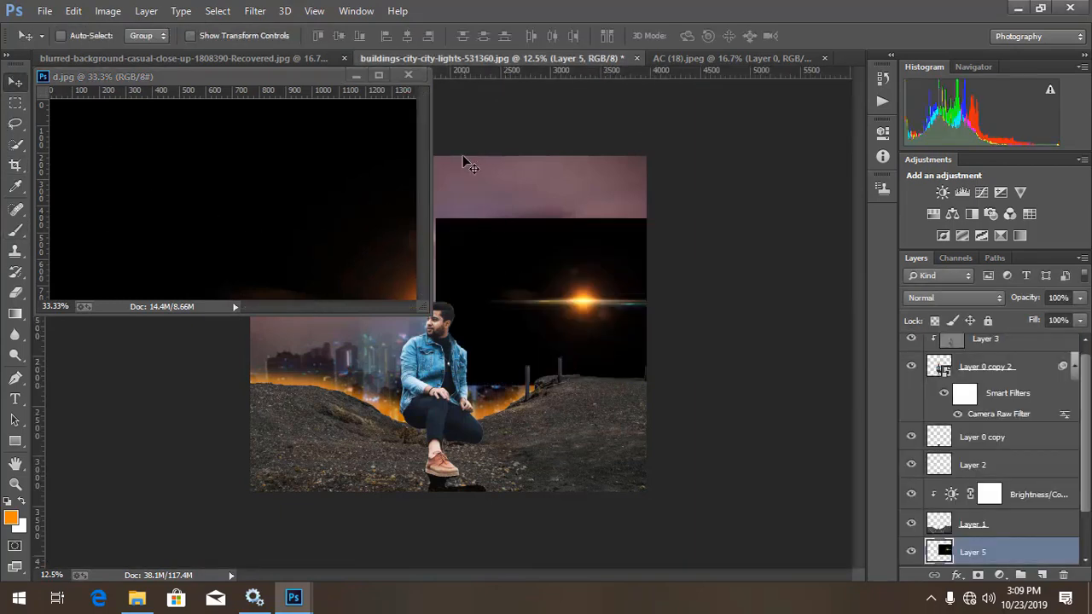
click(408, 75)
Step: Move the flare layer, Layer 5, slightly up over the skyline and set its blend mode to Screen
drag(560, 329, 547, 309)
click(968, 298)
click(930, 136)
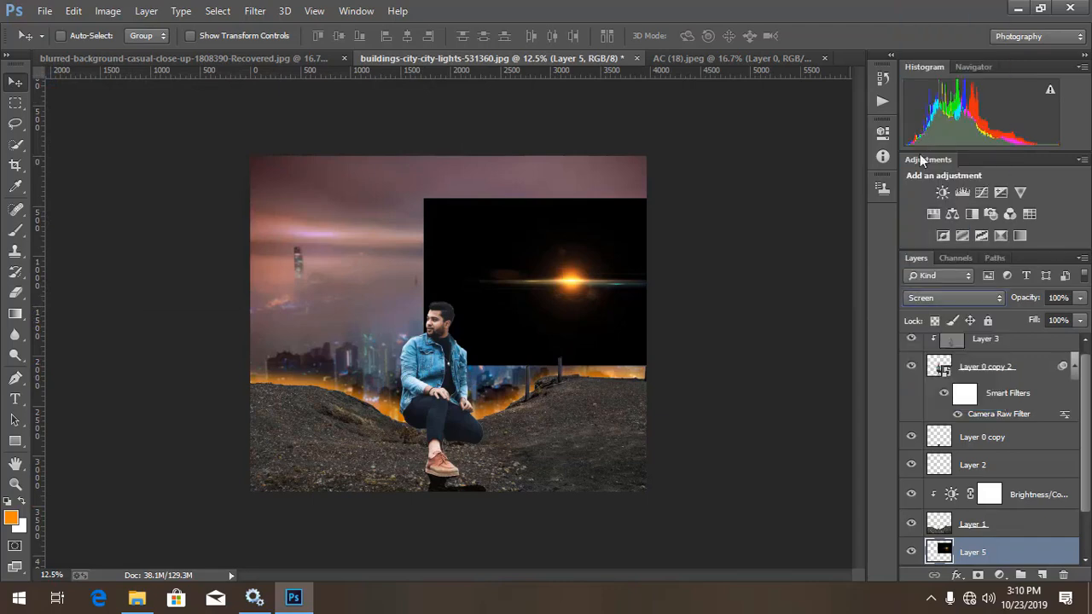
Step: Scale the flare layer, Layer 5, to about 53% and place it over the city lights above the right-hand hill
key(ctrl+t)
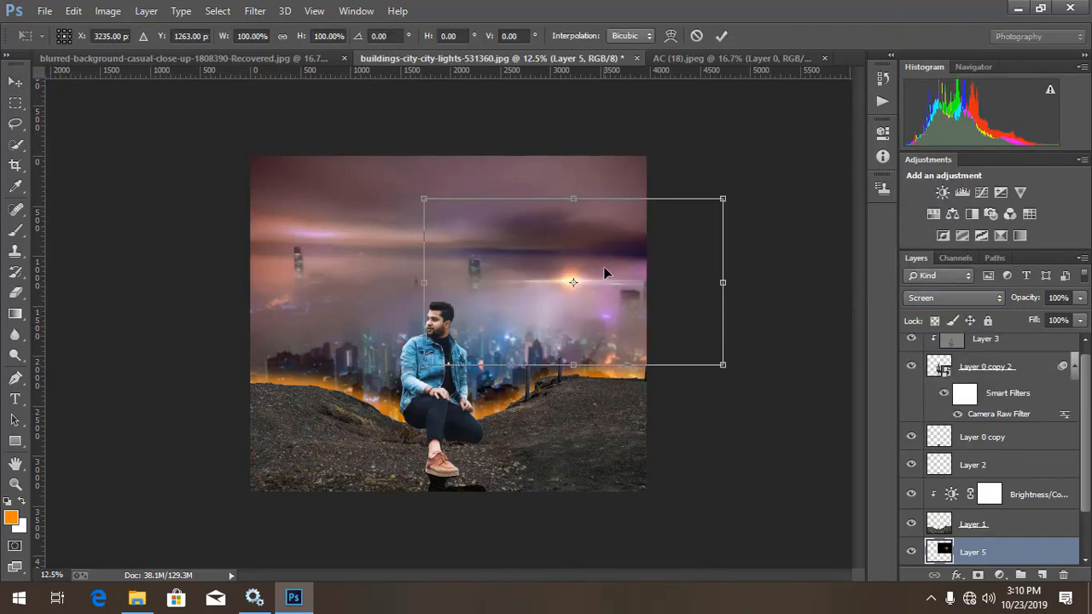
drag(718, 203, 672, 218)
drag(634, 278, 659, 325)
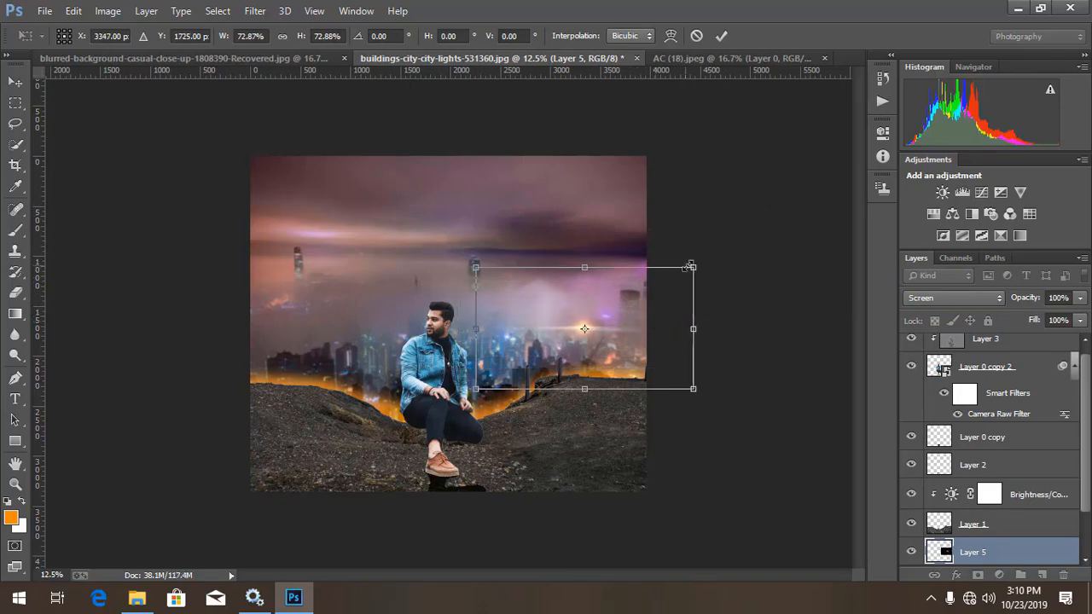
drag(688, 267, 670, 281)
drag(618, 331, 653, 319)
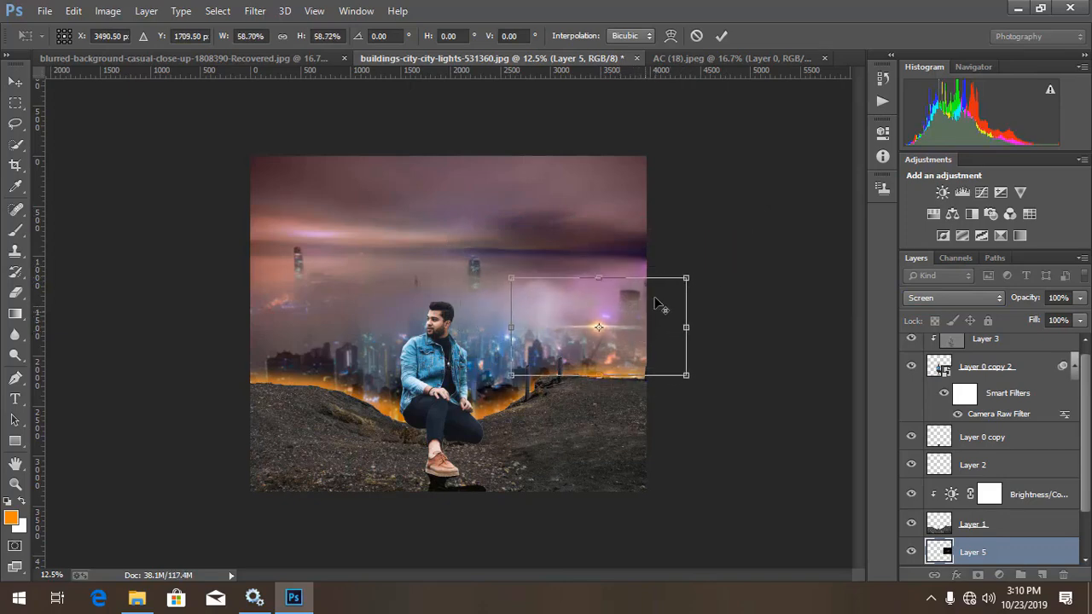
drag(685, 279, 676, 280)
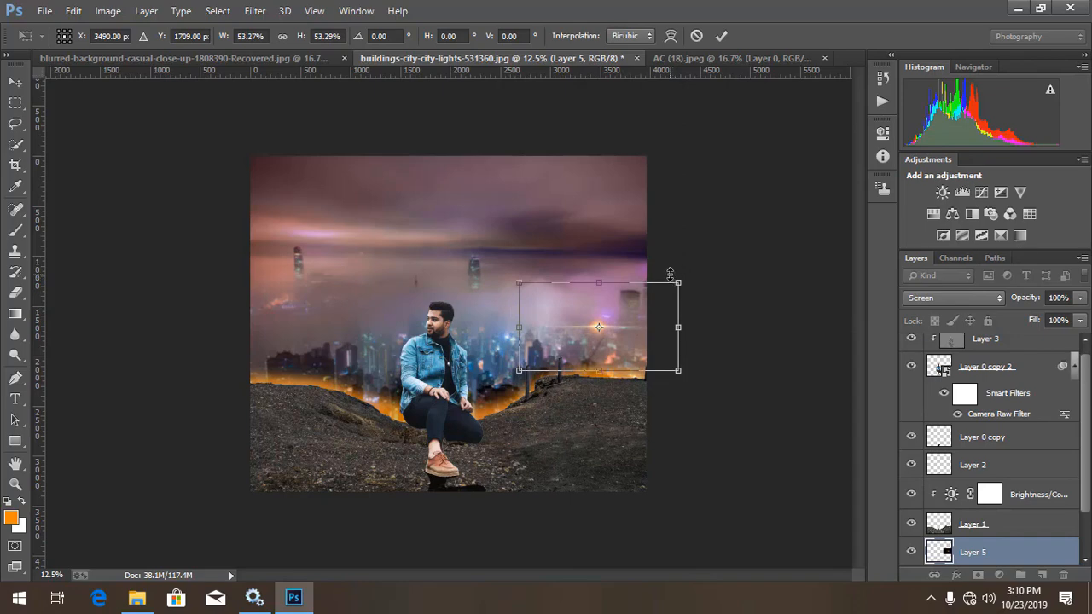
key(Return)
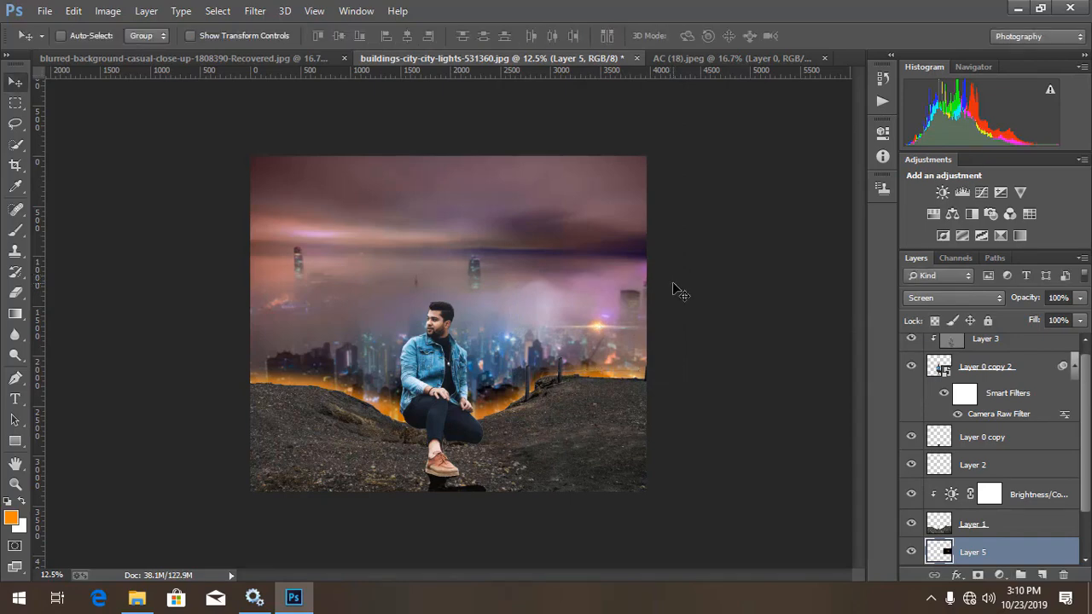
Step: Duplicate the flare onto the left tower and the lower-left city lights, and shift the lower copy's hue to -61
alt+drag(599, 326, 353, 365)
key(ctrl+u)
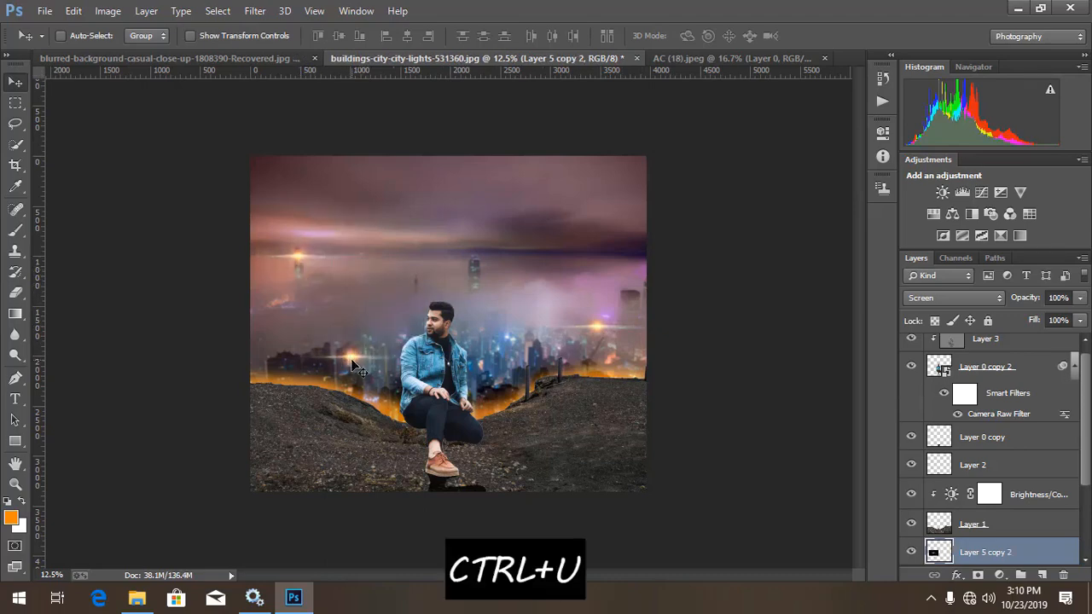
drag(826, 176, 785, 186)
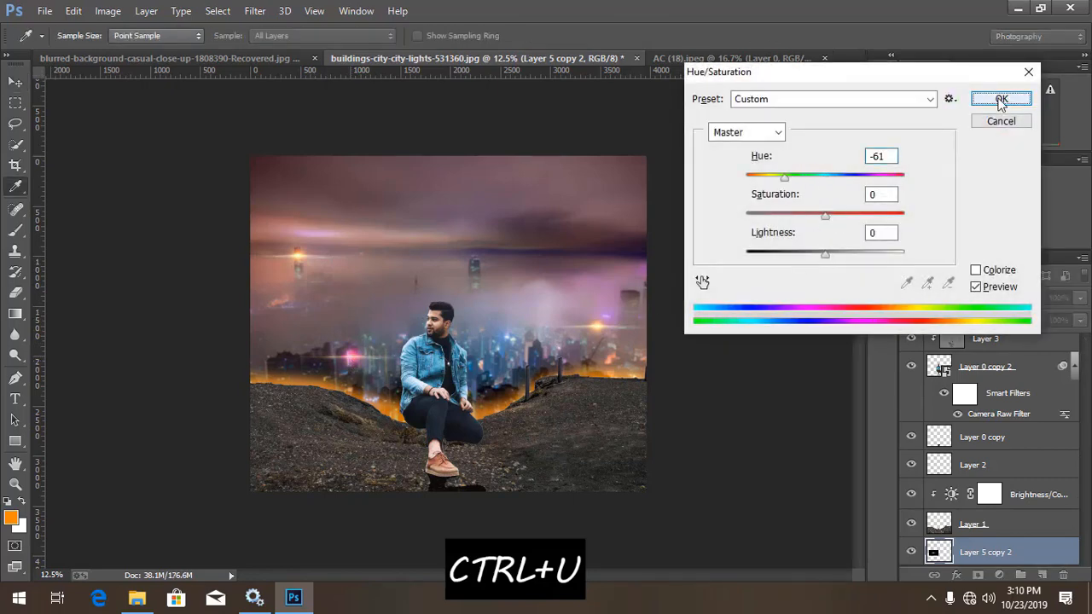
click(1002, 99)
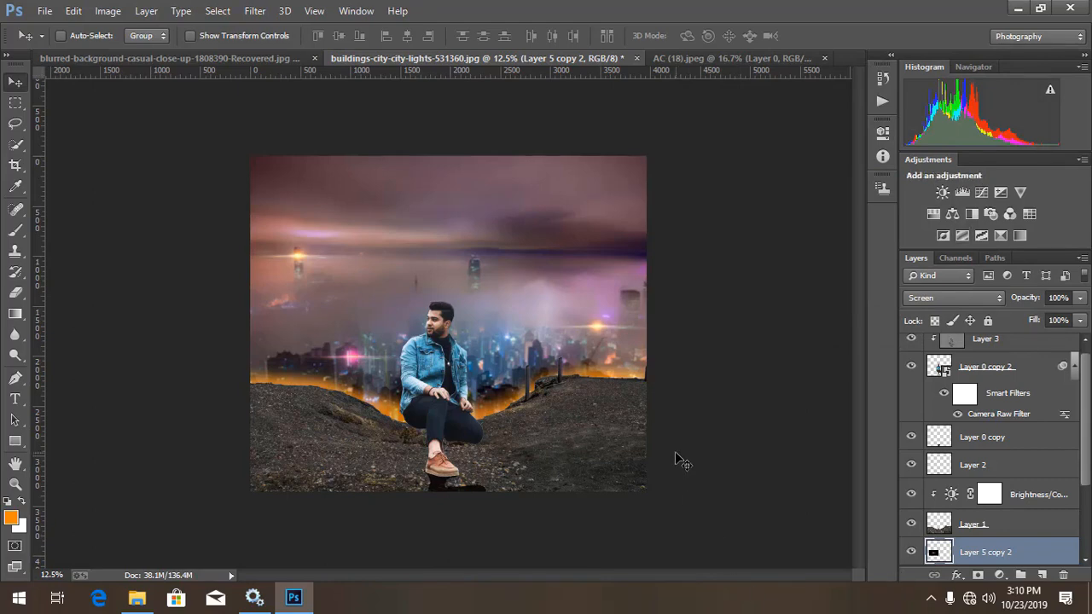
Step: Add a Color Lookup adjustment layer directly above Layer 3
key(ctrl+plus)
key(ctrl+plus)
key(ctrl+minus)
key(ctrl+minus)
key(ctrl+plus)
key(ctrl+minus)
drag(1088, 417, 1088, 381)
click(1017, 357)
click(999, 575)
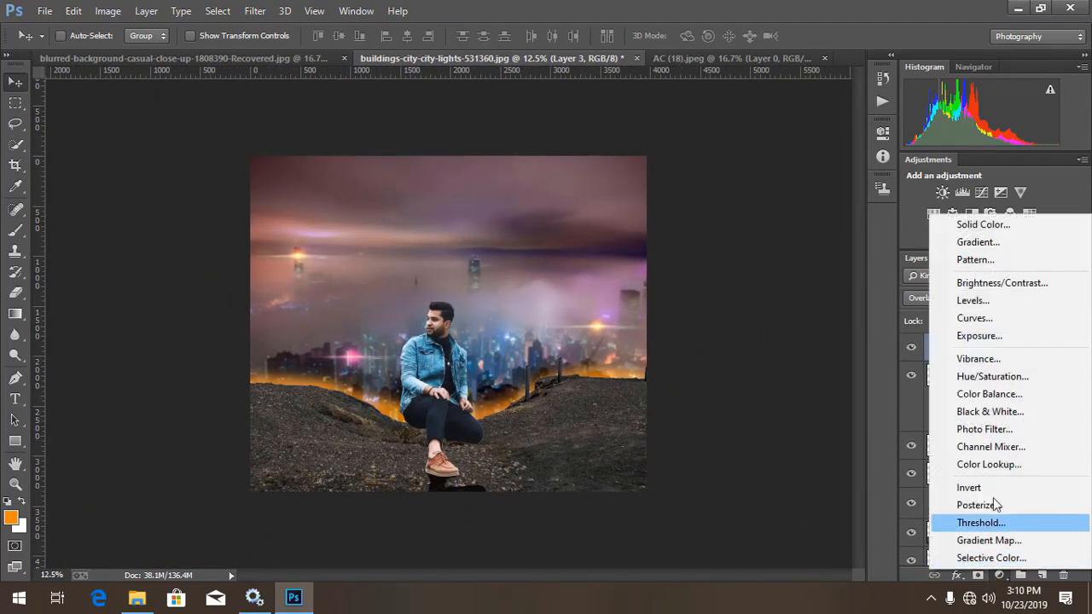
click(991, 390)
Step: Try the 3DLUT presets on the Color Lookup layer one after another and settle on a Kodak 5218 Kodak look
click(805, 172)
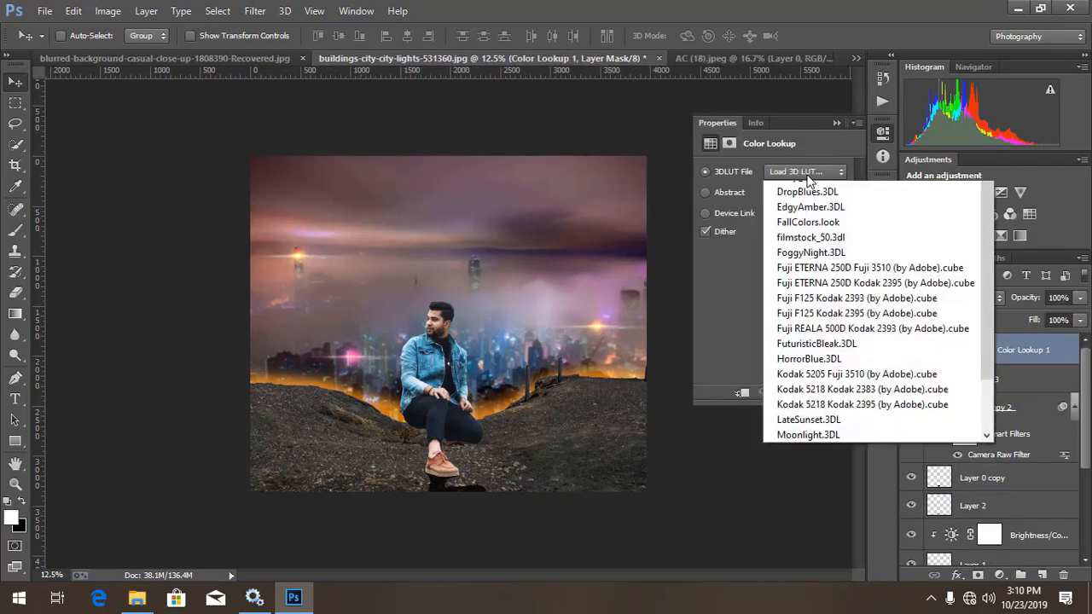
click(795, 232)
key(Down)
key(Down)
key(Down)
key(Down)
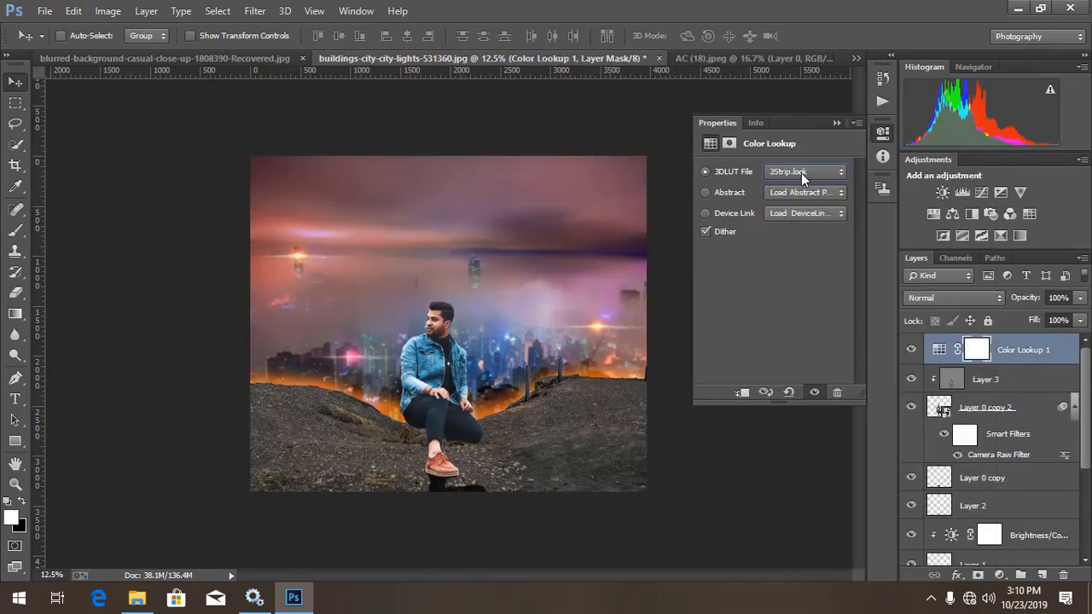
key(Down)
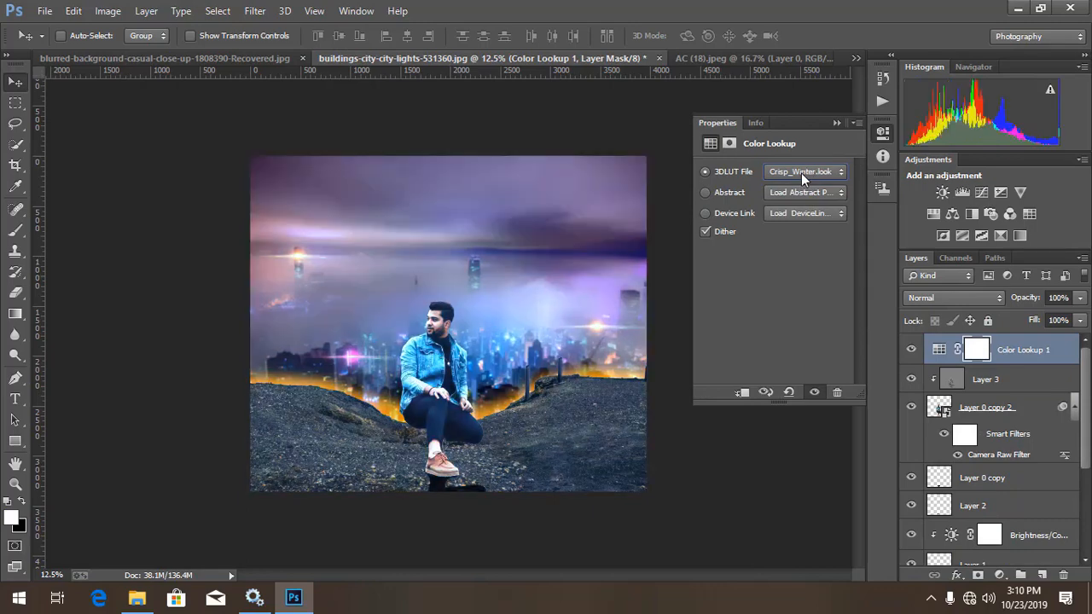
key(Down)
key(Down)
key(Down)
key(Down)
key(Down)
key(Down)
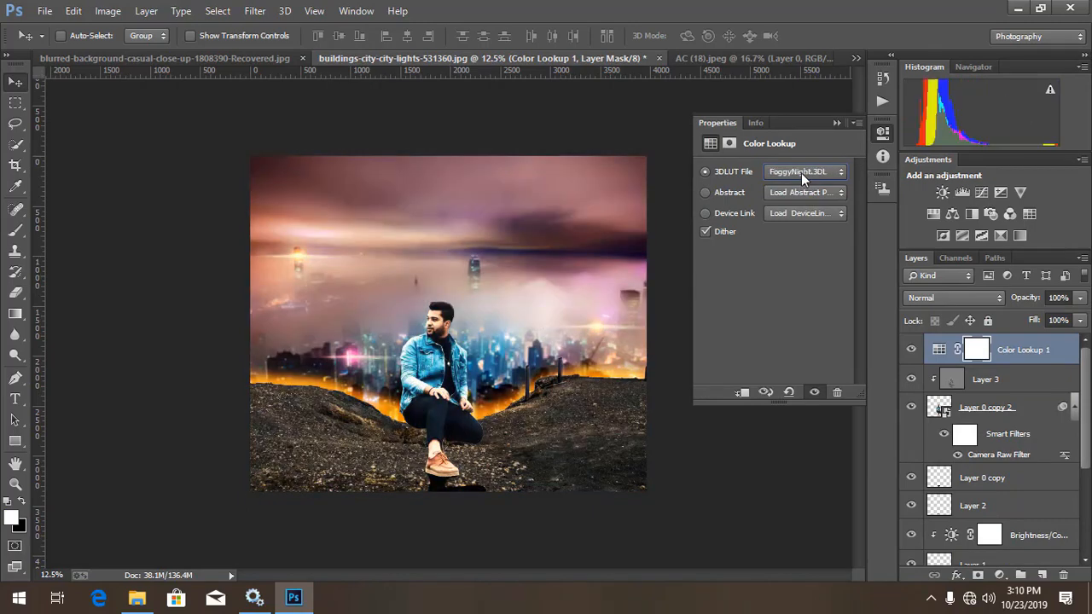
key(Down)
key(Down)
key(Down)
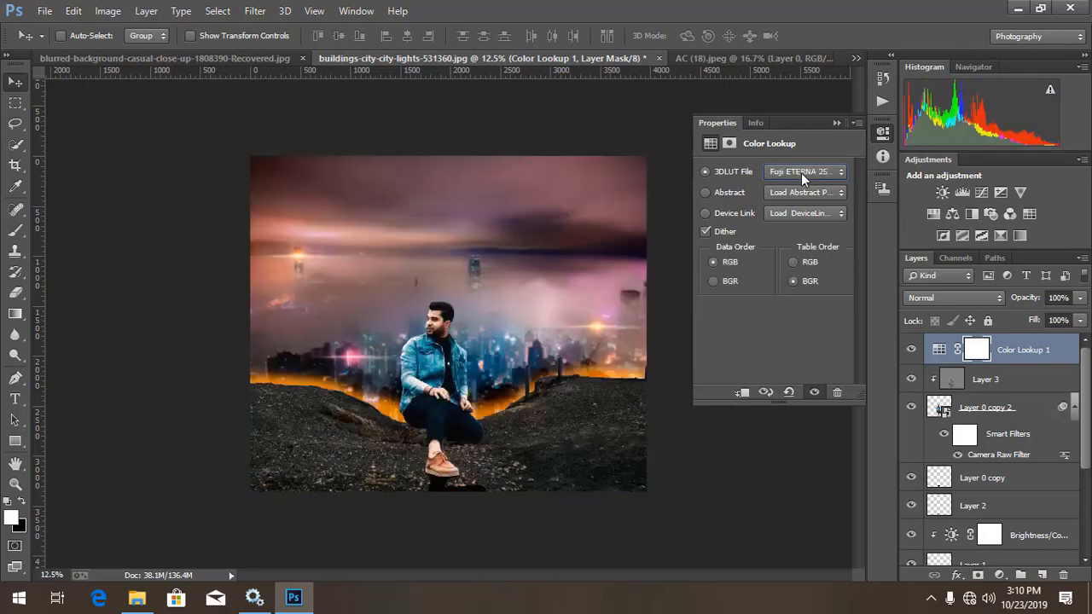
key(Down)
key(Down)
key(Down)
key(Down)
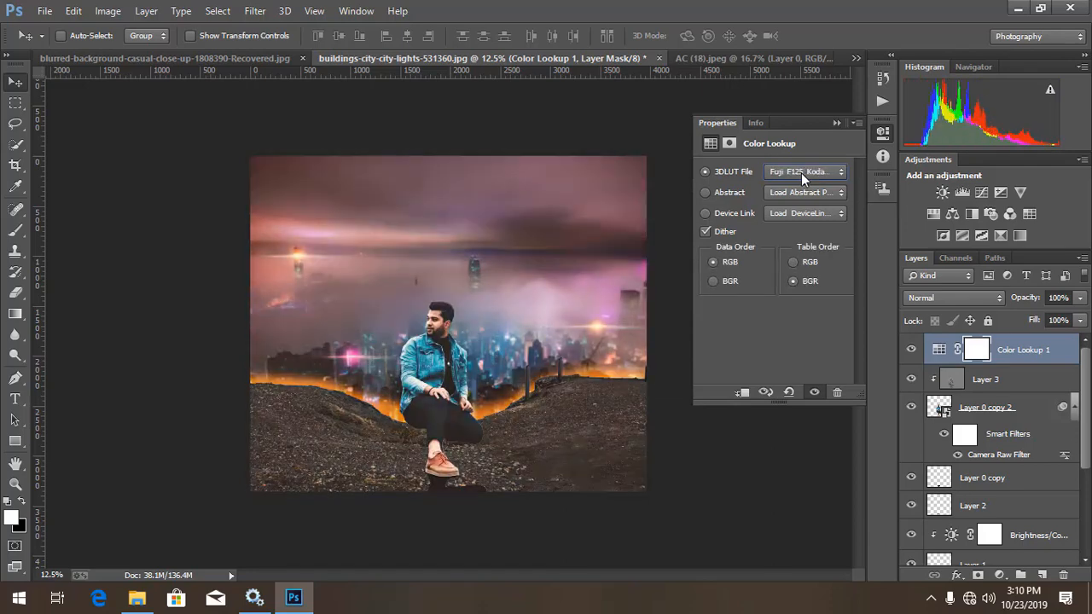
key(Down)
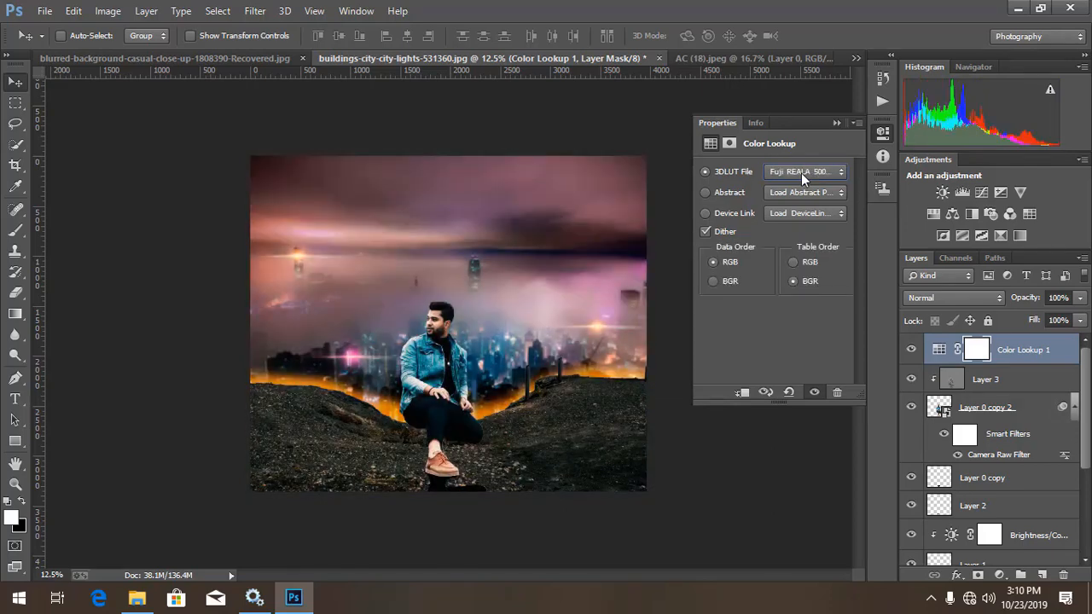
key(Down)
key(Up)
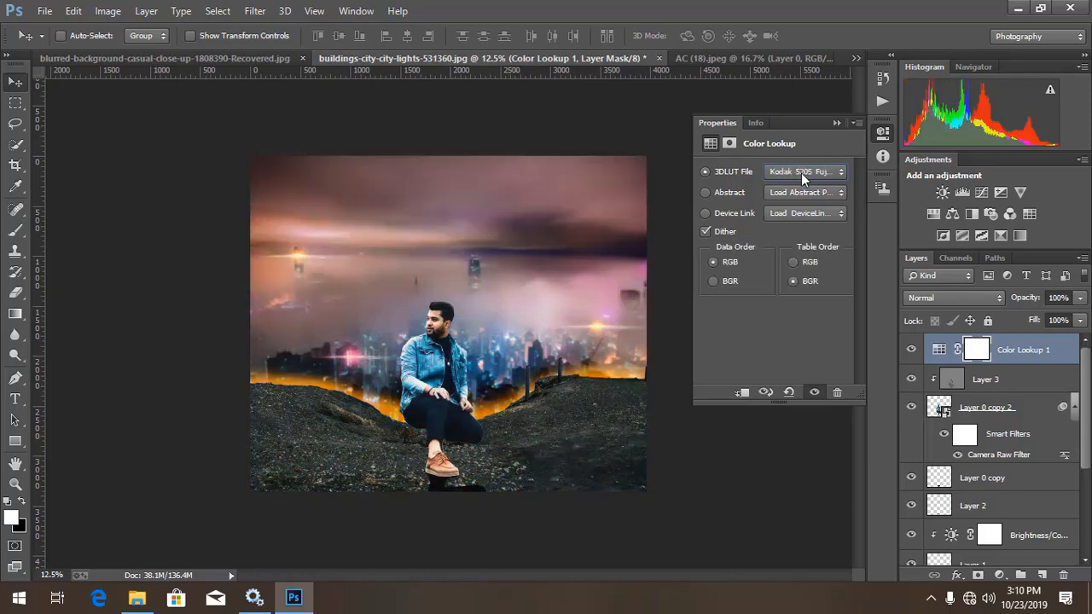
key(Down)
key(Down)
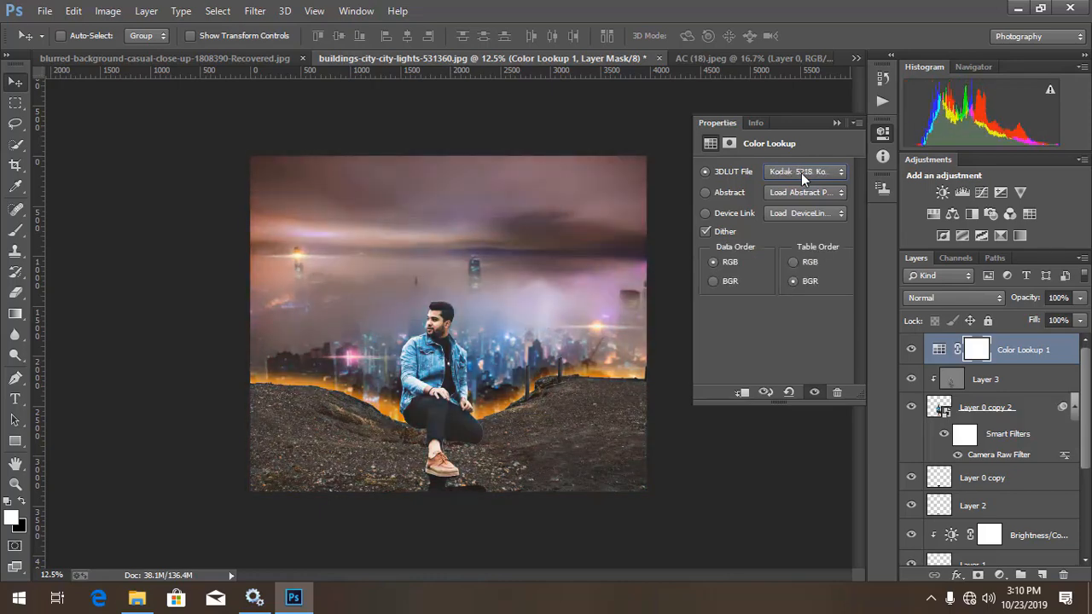
key(Down)
key(Up)
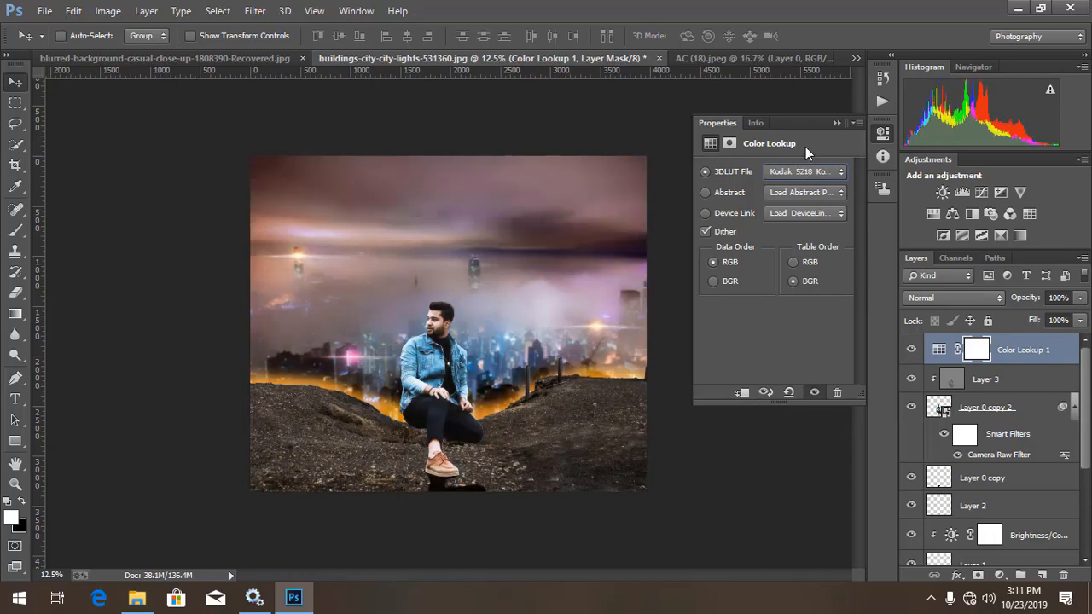
click(836, 124)
Step: Compare the image with and without the Color Lookup layer, and set the layer's opacity to 38%
click(912, 353)
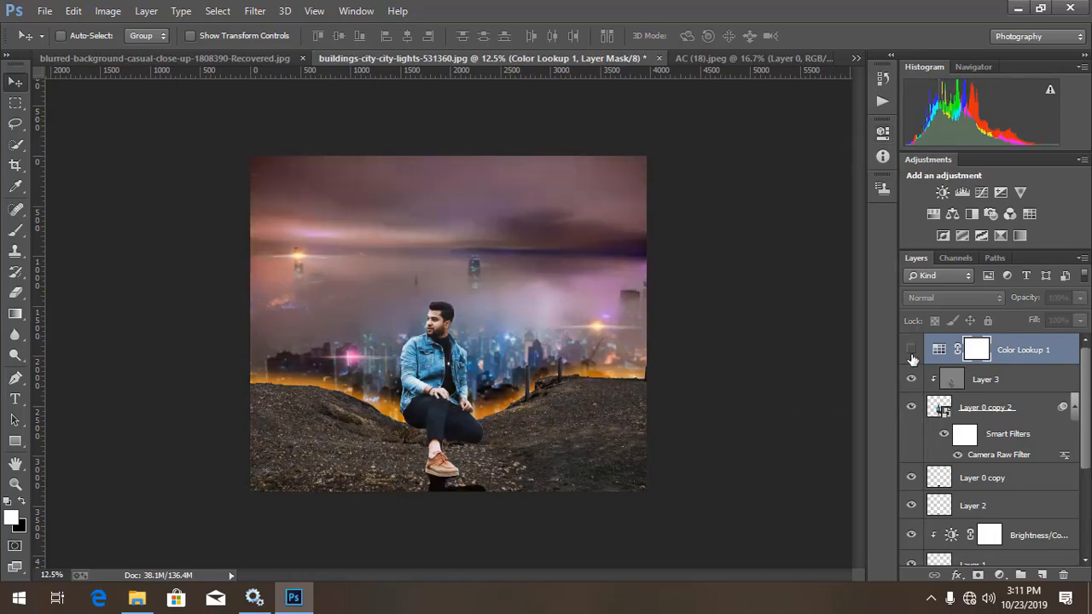
click(912, 353)
click(1081, 298)
drag(1080, 316, 1030, 315)
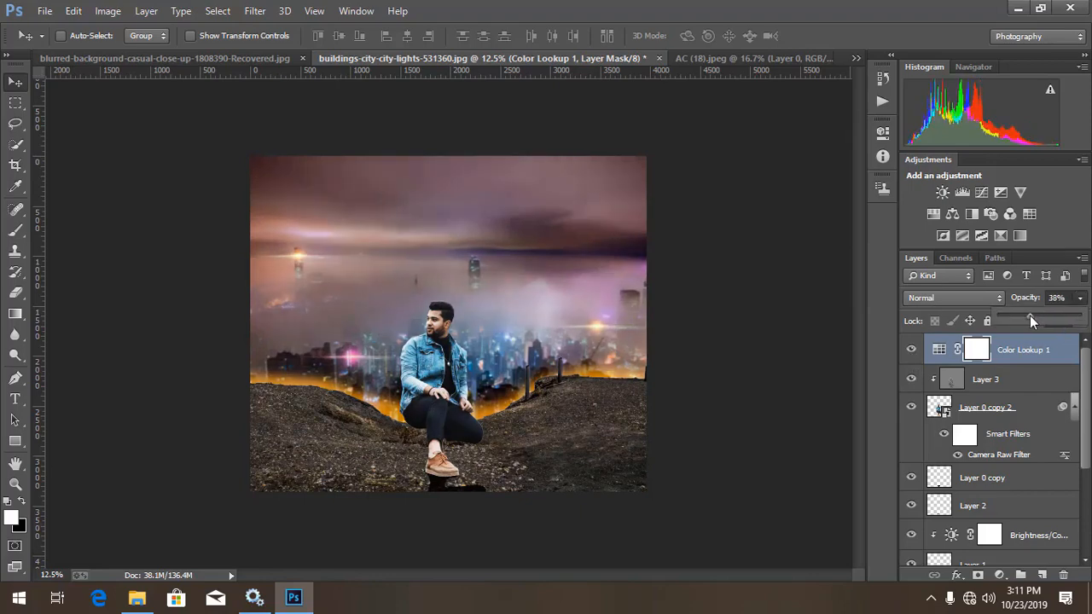
click(1009, 356)
Step: Examine the color-graded composite at close and full view and look through its layer stack
key(ctrl+plus)
key(ctrl+plus)
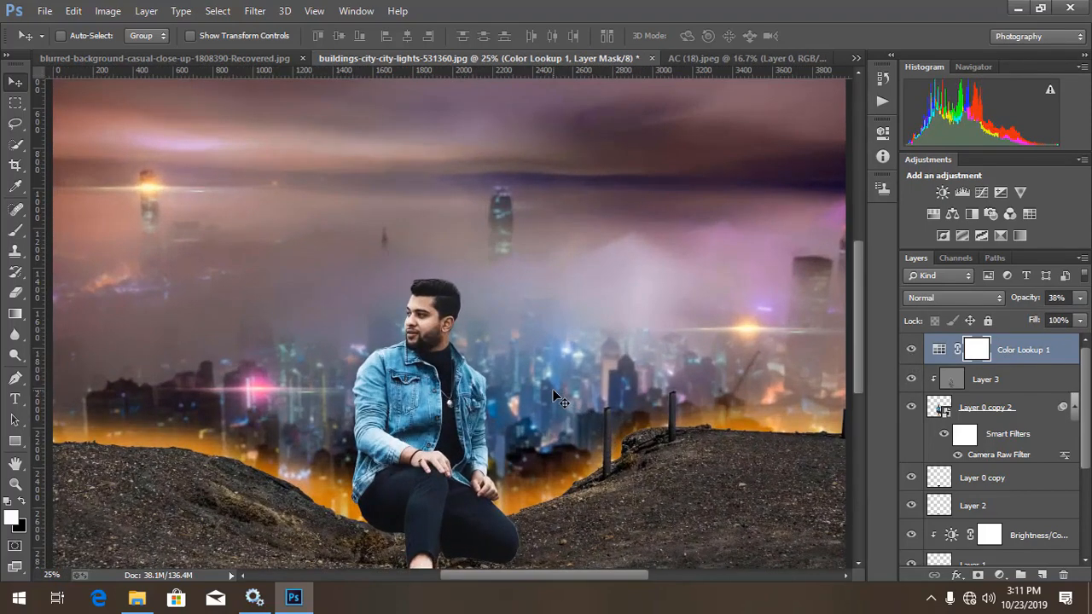
key(ctrl+minus)
key(ctrl+minus)
key(ctrl+minus)
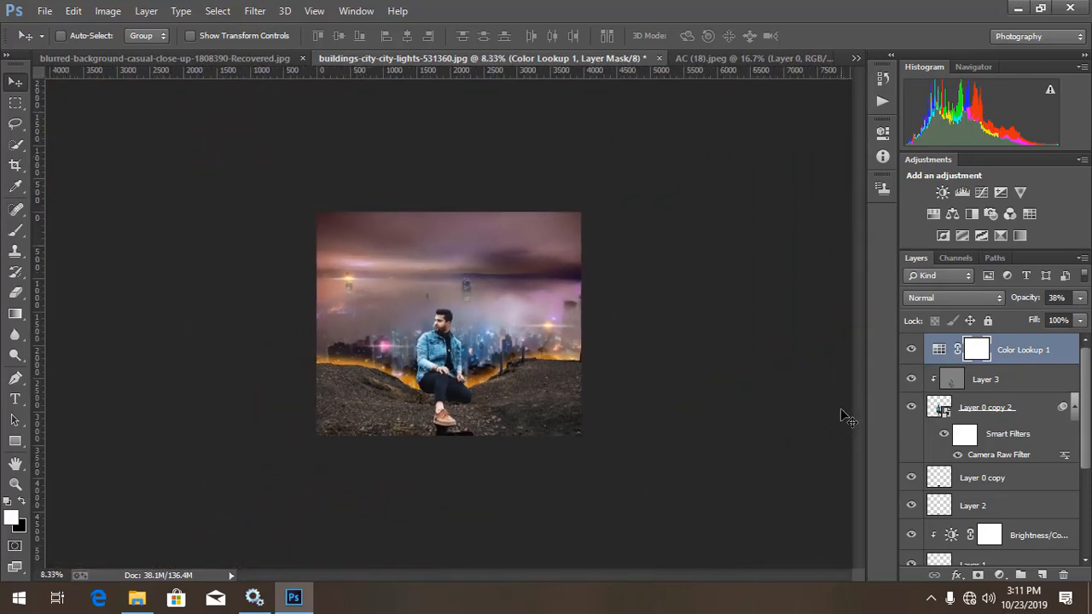
key(ctrl+plus)
key(ctrl+minus)
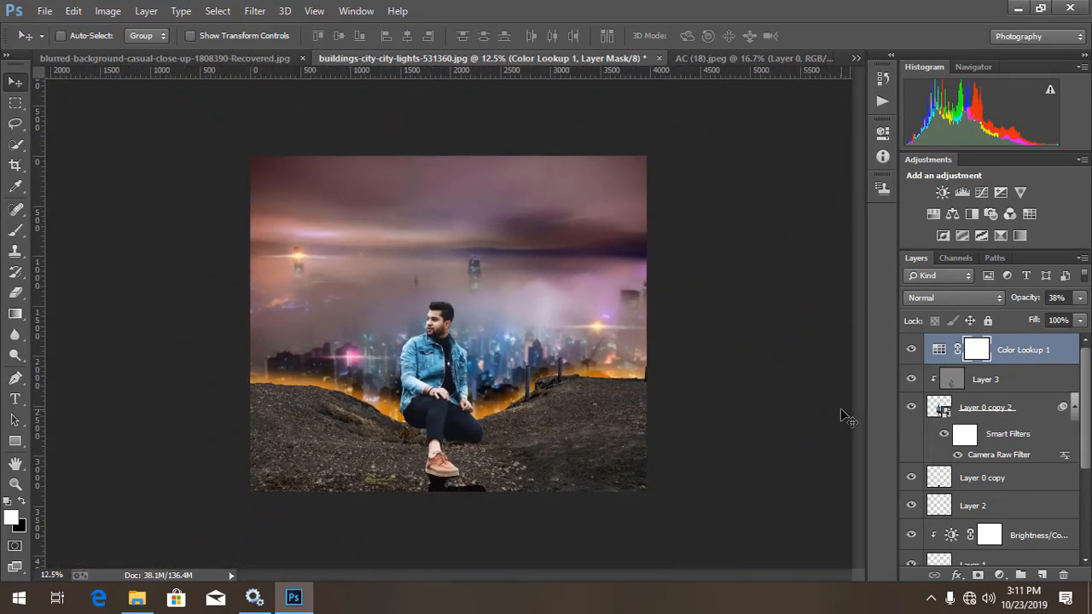
scroll(1087, 445, down, 2)
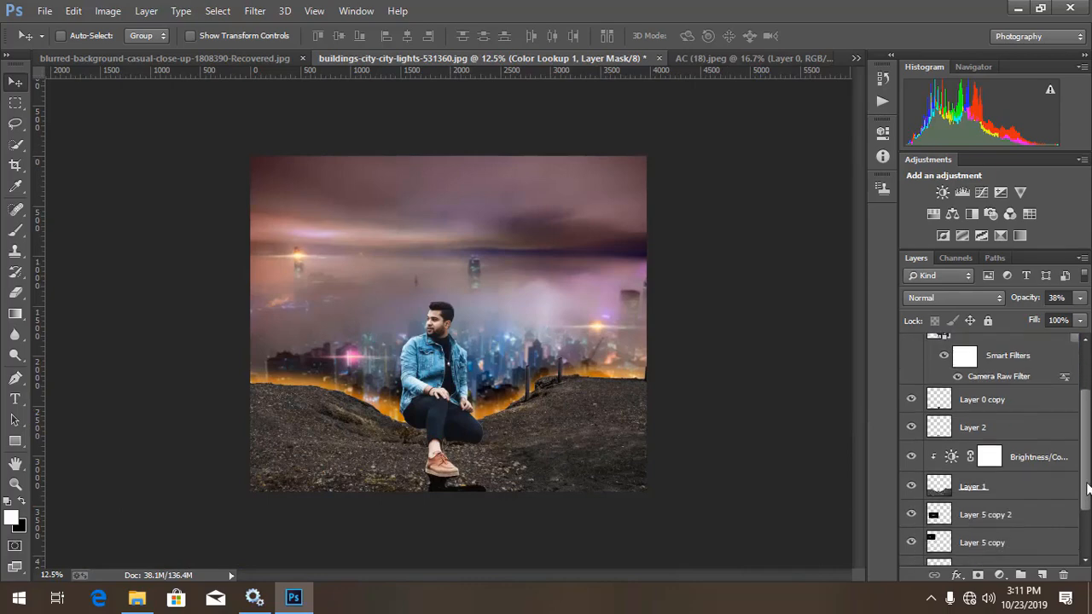
scroll(1088, 445, up, 2)
Step: Stamp all visible layers into a new top layer and set its Clarity to +14 in the Camera Raw Filter
click(1027, 344)
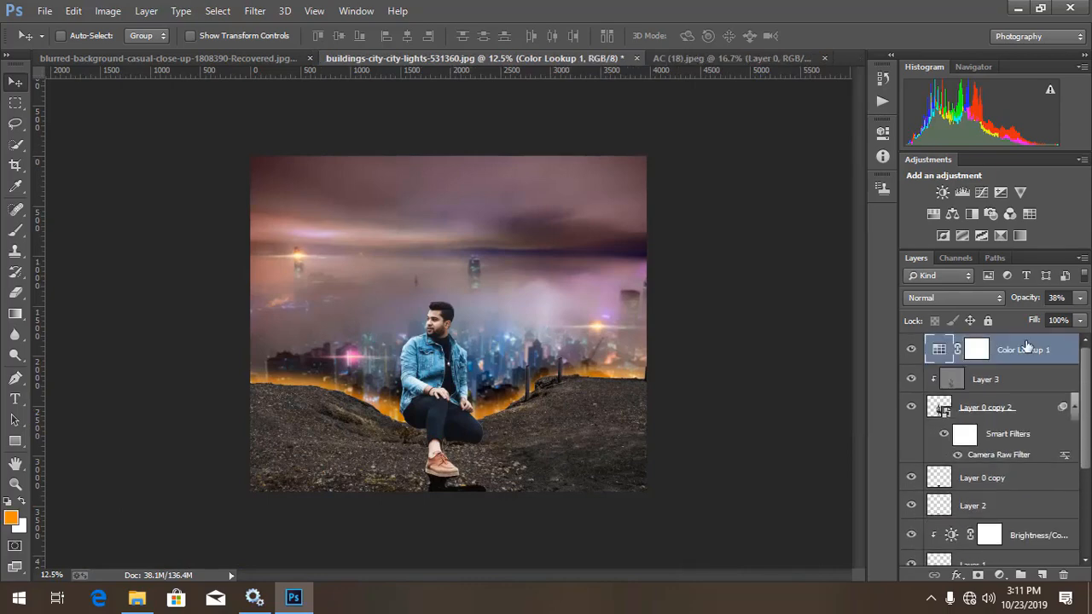
key(ctrl+shift+alt+e)
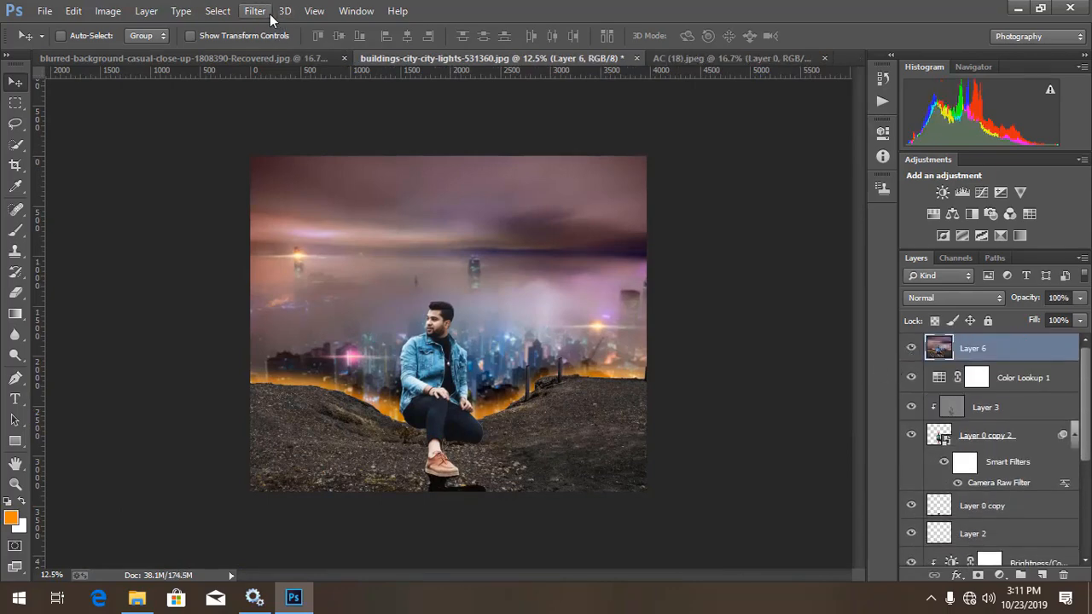
click(255, 10)
click(301, 105)
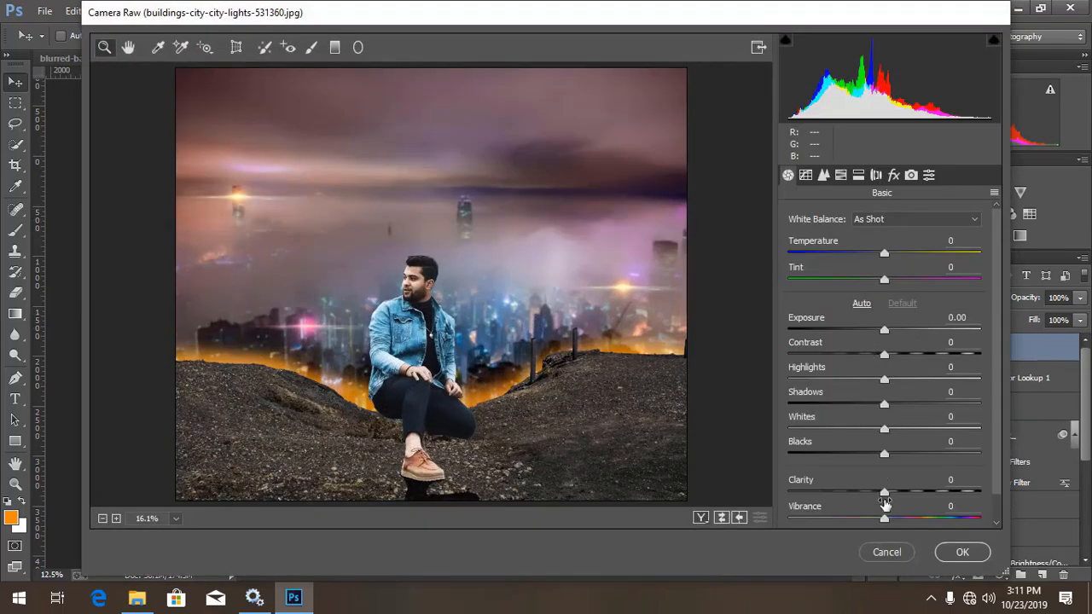
drag(884, 495, 899, 494)
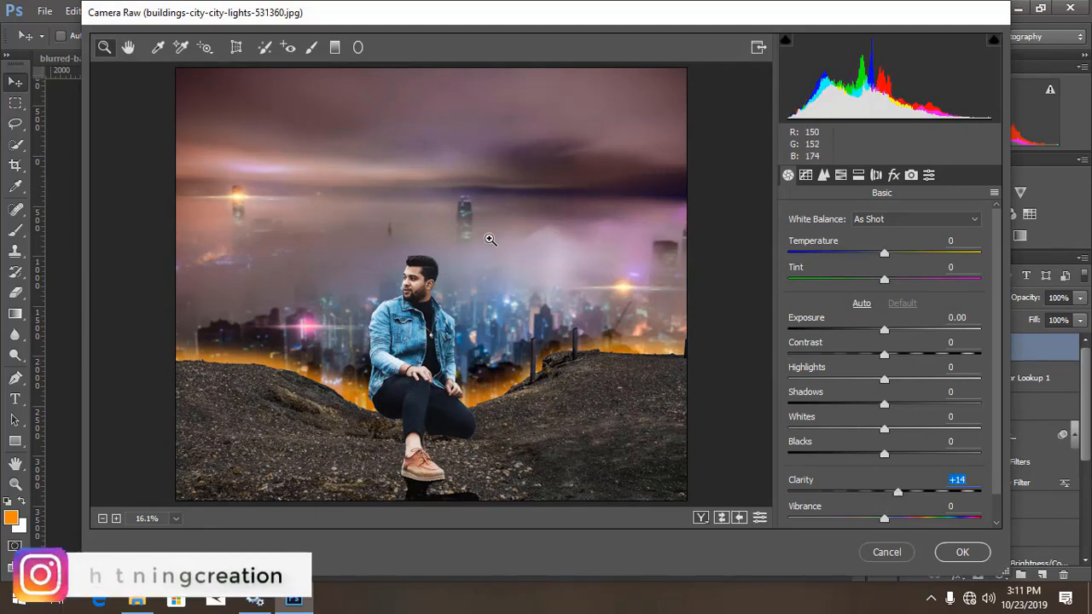
Step: Draw a graduated filter from below the image up to the model's waist and bring its starting end closer to the ground
click(335, 48)
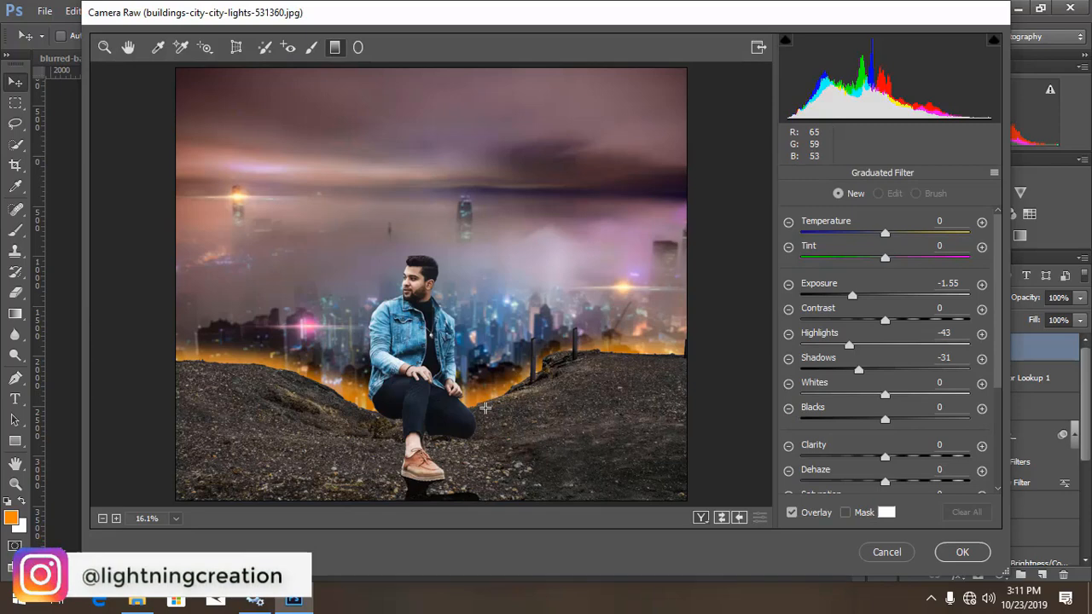
key(ctrl+minus)
key(ctrl+minus)
key(ctrl+minus)
drag(450, 460, 438, 307)
drag(451, 462, 438, 402)
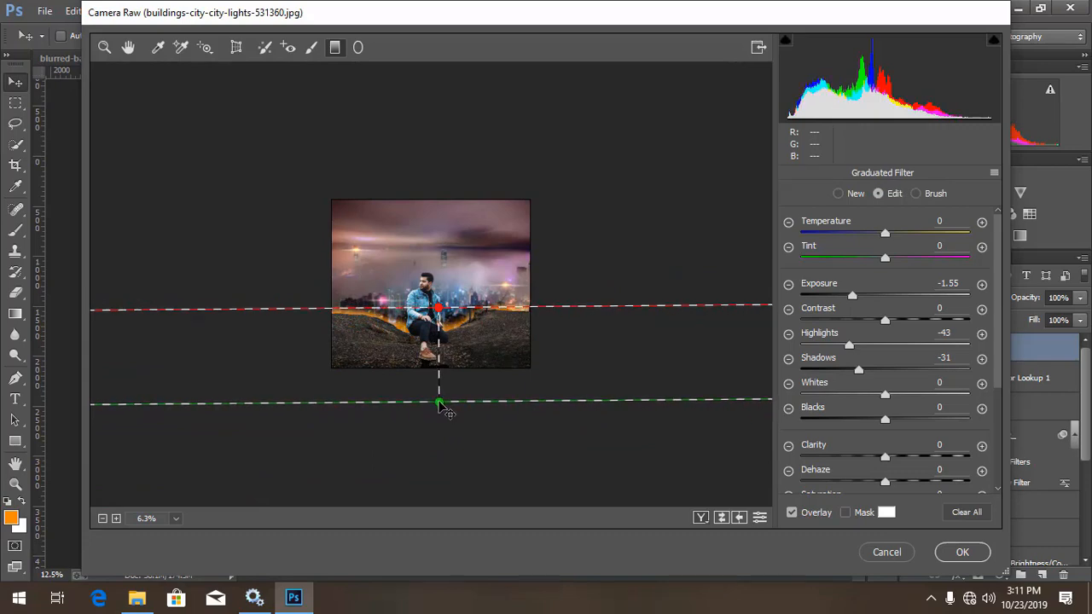
Step: Lower the ground filter's upper end slightly to the hilltops and set its Exposure to -2.95
key(ctrl+plus)
key(ctrl+plus)
key(ctrl+minus)
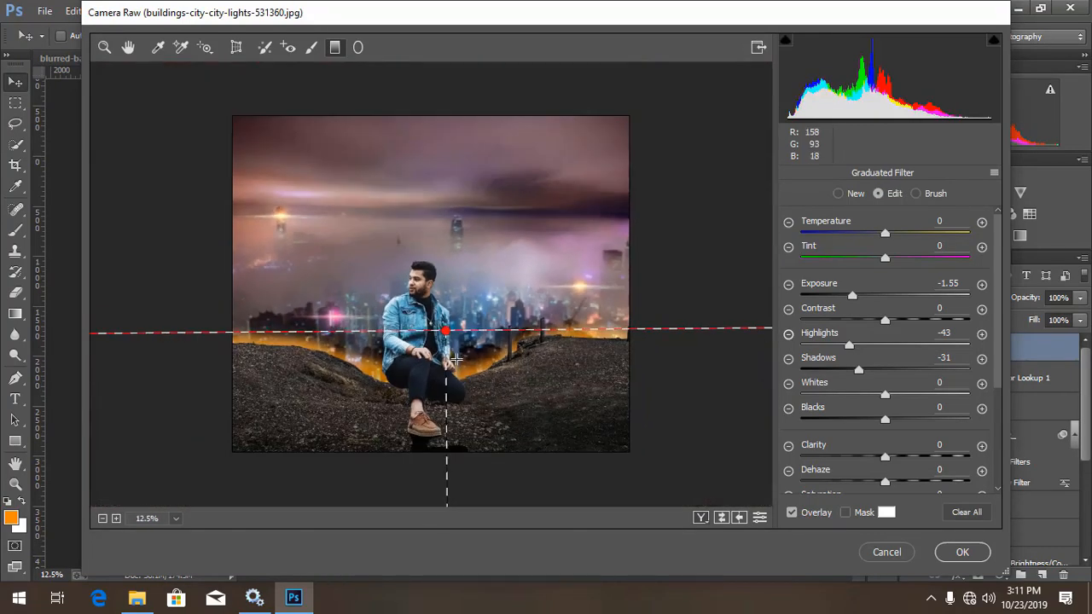
drag(446, 333, 445, 345)
drag(840, 299, 817, 301)
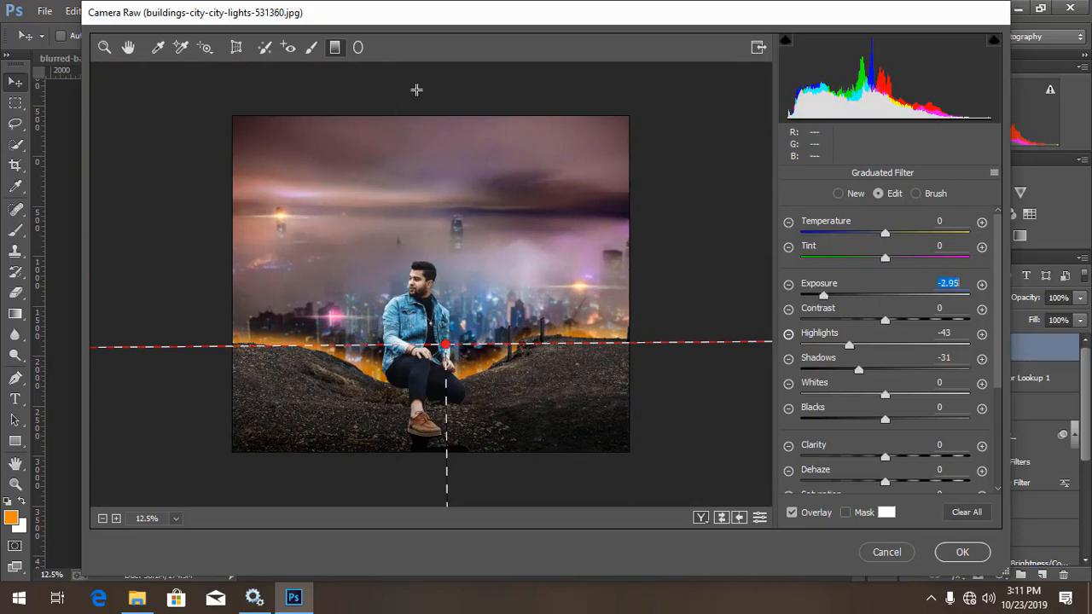
Step: Add a second graduated filter from above the sky down to the model's head, and return to the Basic adjustments
drag(417, 91, 415, 265)
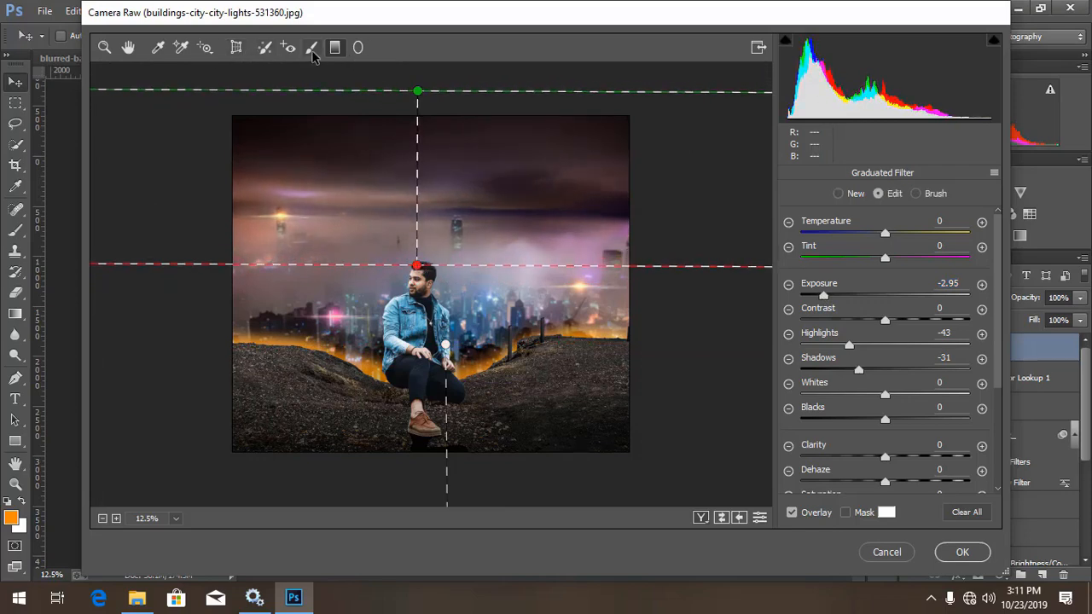
click(128, 48)
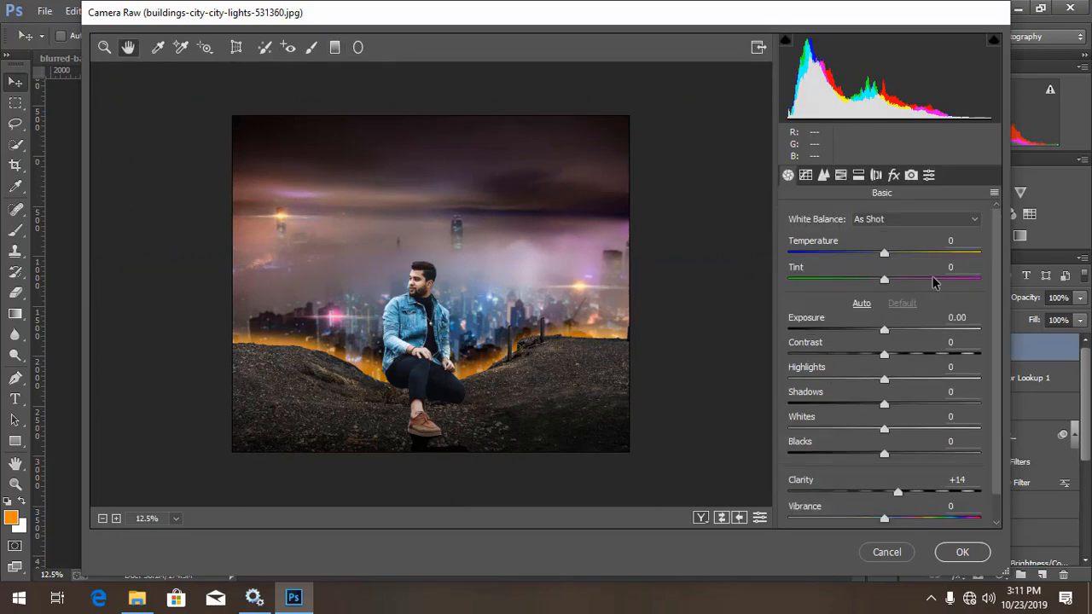
Step: Warm the white balance to Temperature +13 and Tint +3, and reduce HSL saturation to Aquas -18 and Blues -3
drag(884, 256, 884, 282)
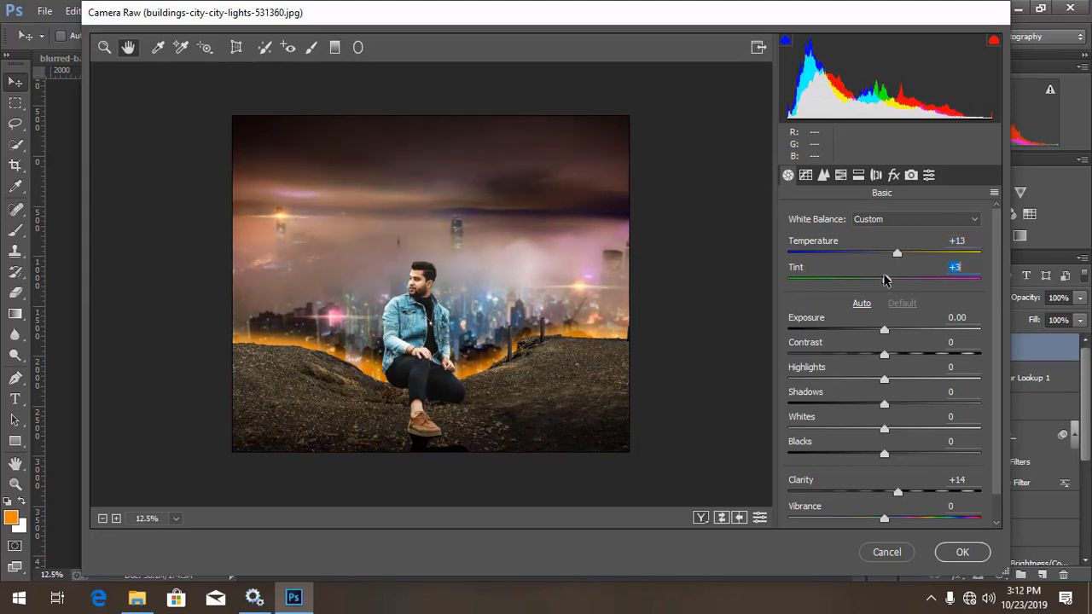
click(842, 176)
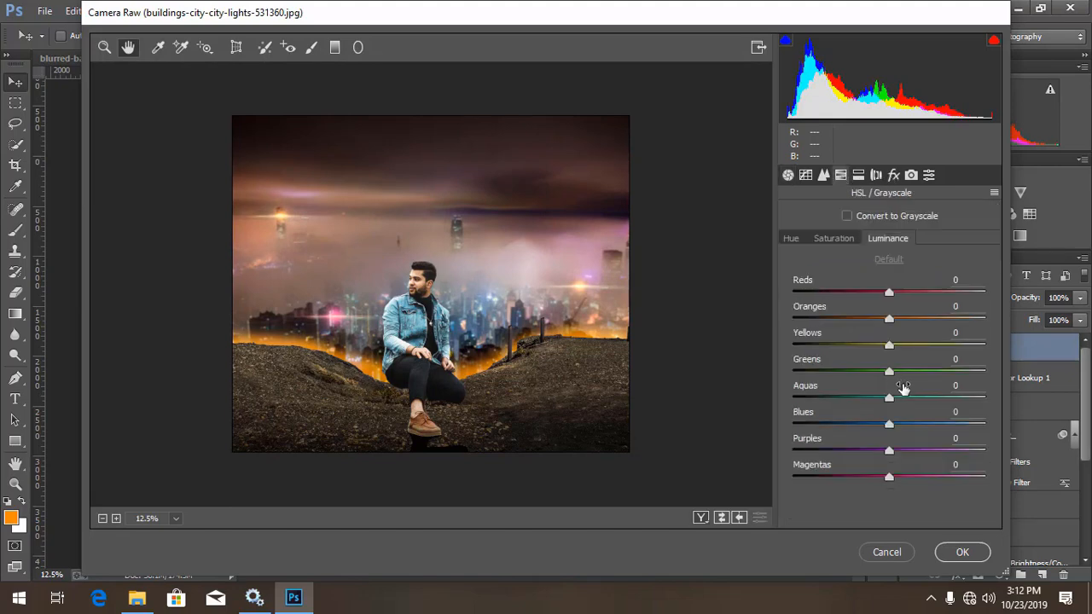
click(834, 240)
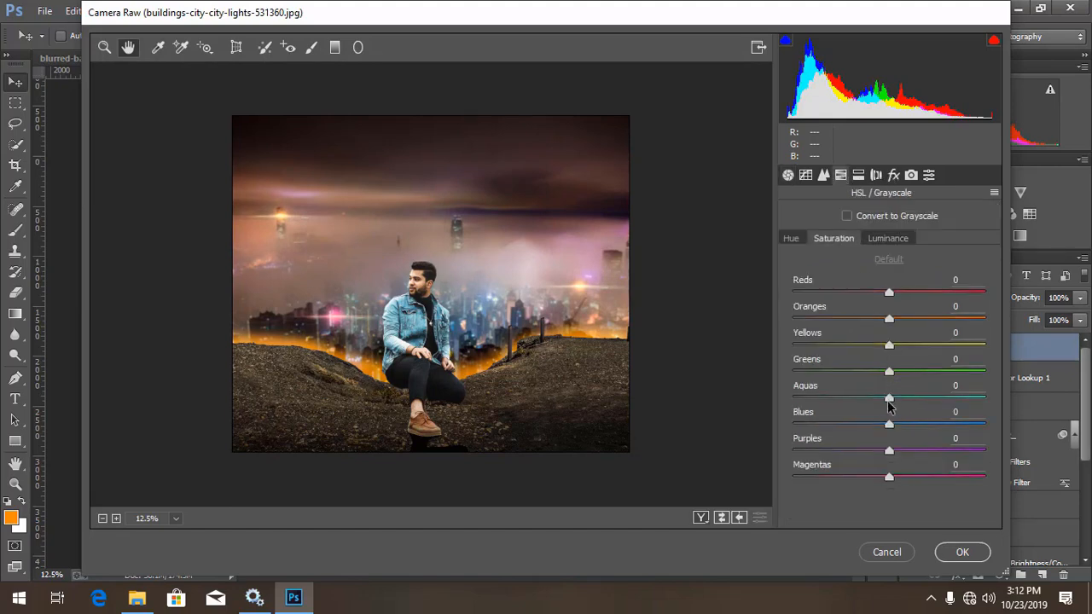
drag(889, 399, 871, 403)
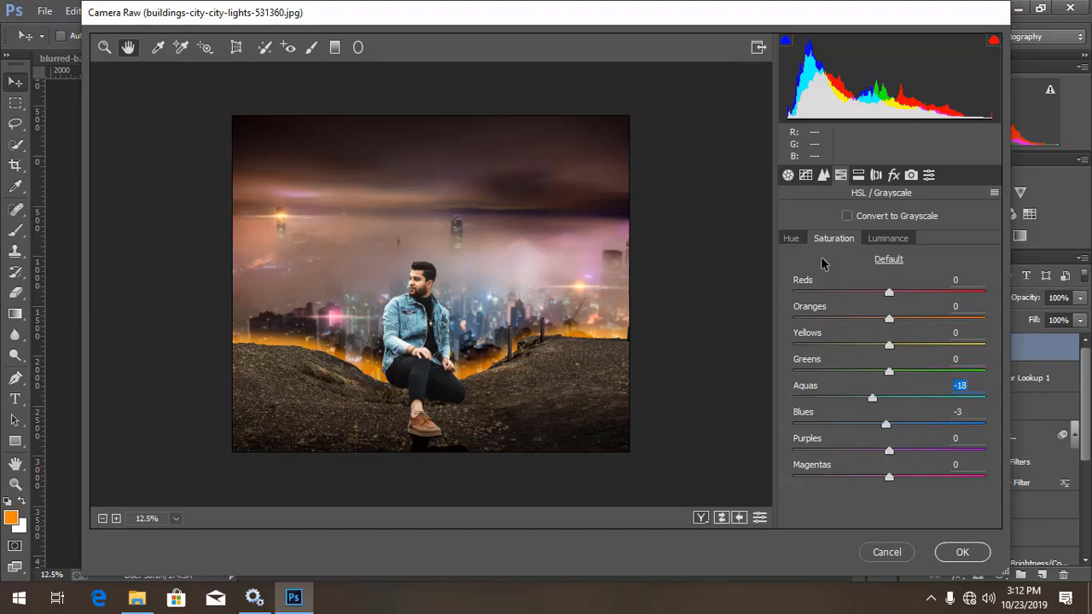
key(ctrl+plus)
key(ctrl+minus)
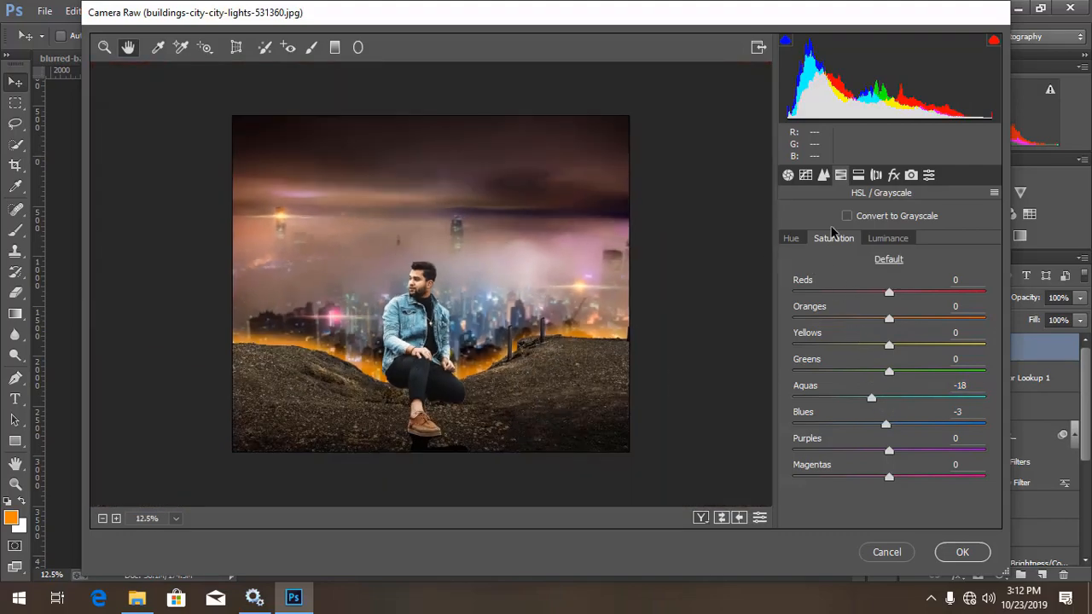
Step: Add a post-crop vignette with Amount -10 and set Dehaze to +13
click(893, 176)
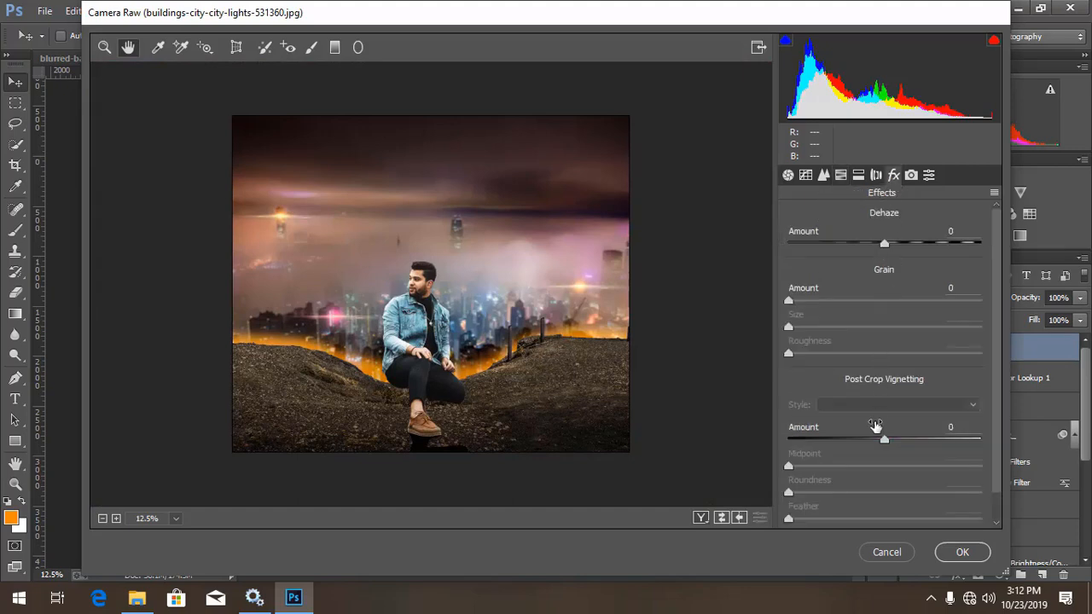
mouse_move(883, 442)
mouse_down()
mouse_move(860, 444)
mouse_move(875, 440)
mouse_up()
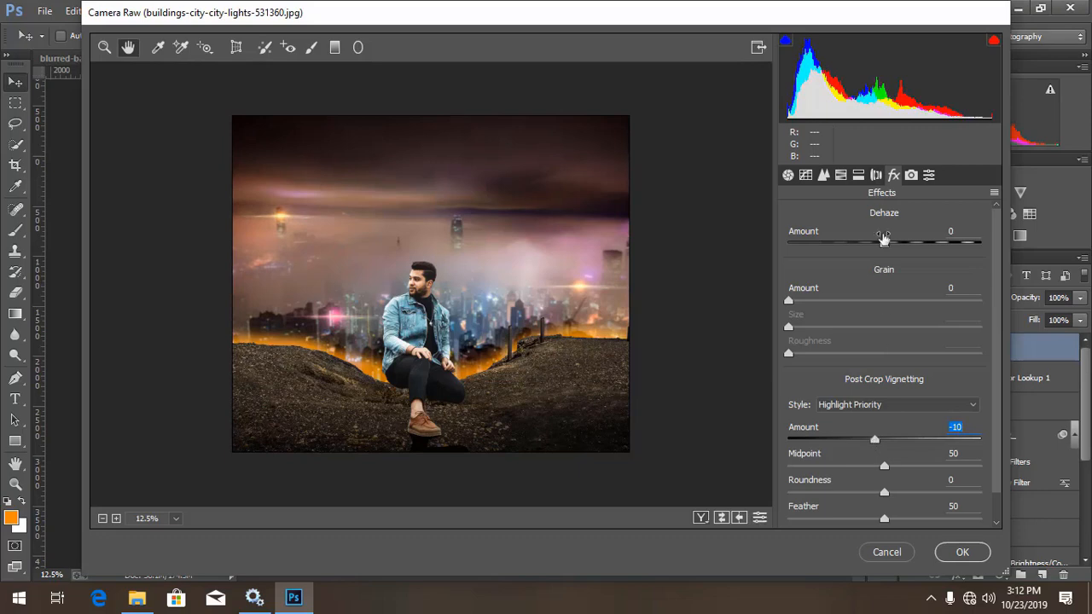
click(891, 243)
click(900, 244)
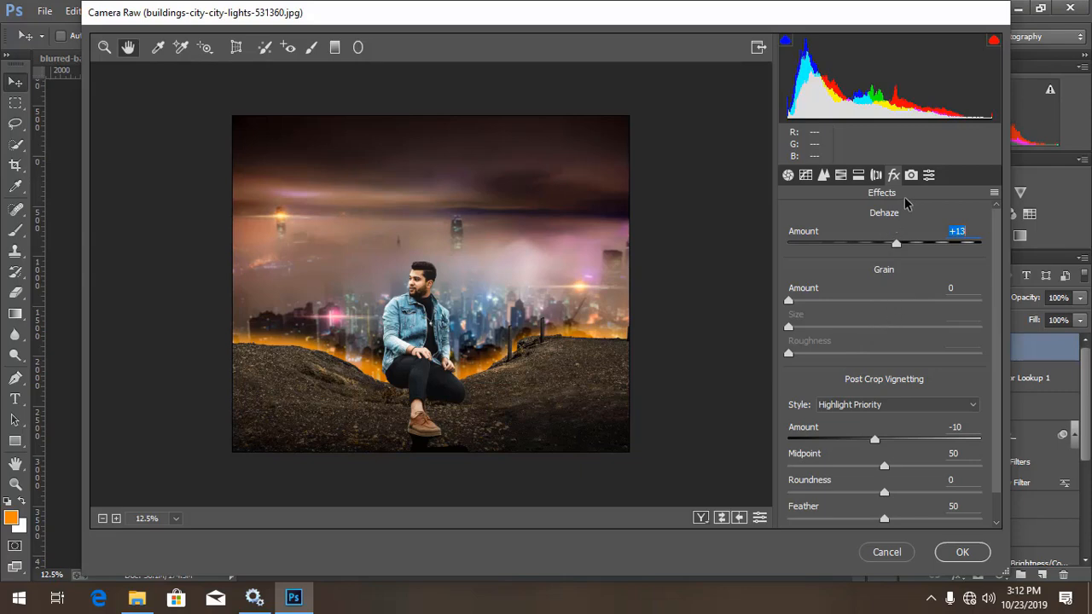
Step: Set Contrast to +16 and Vibrance to +6, lower Saturation slightly, and apply the Camera Raw adjustments
click(787, 175)
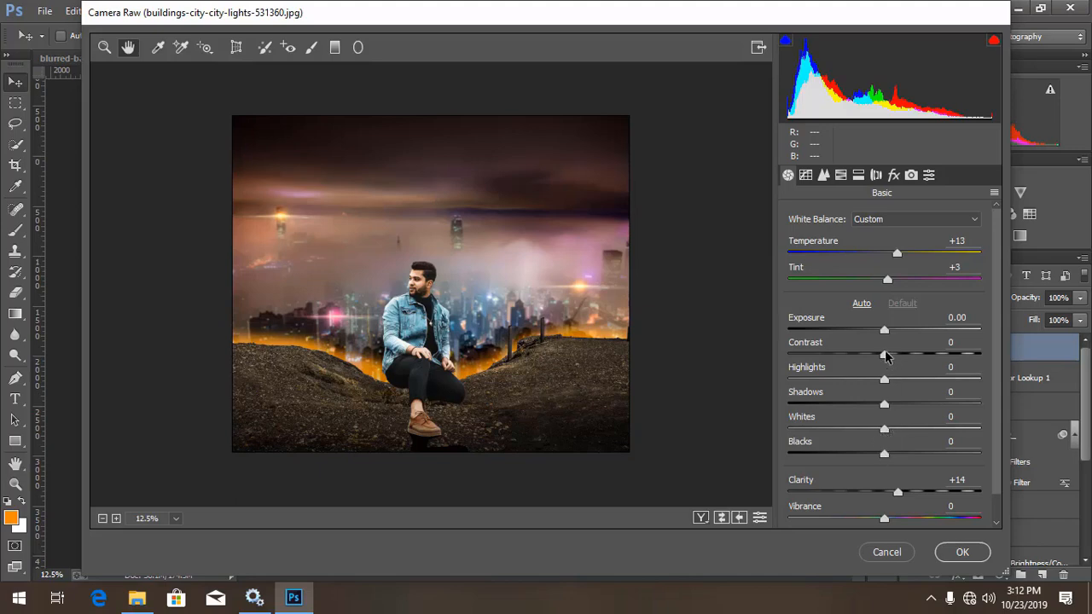
drag(884, 353, 902, 356)
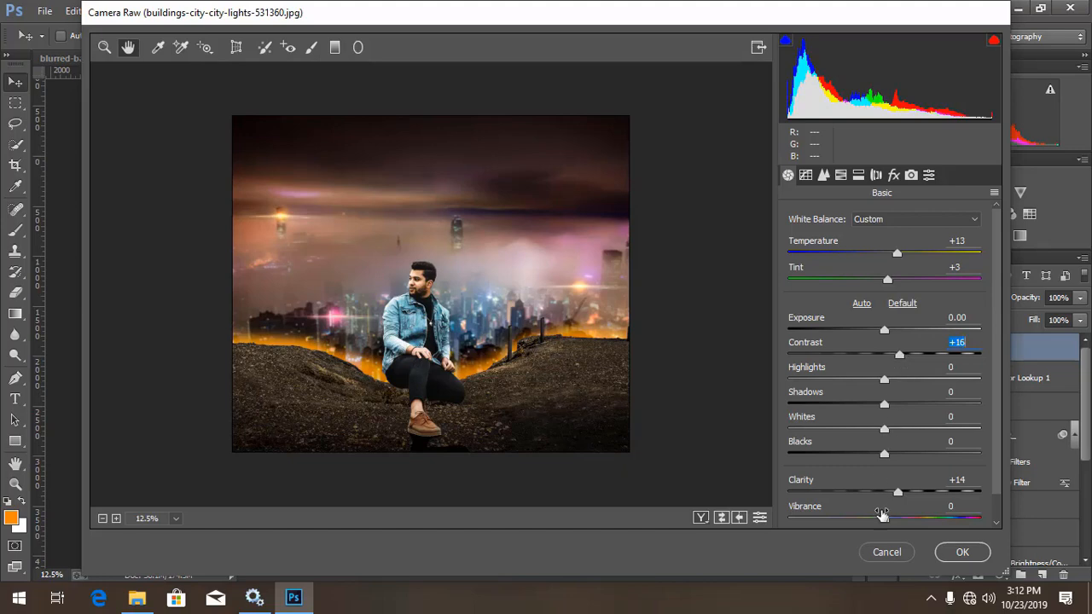
drag(887, 525, 892, 525)
scroll(954, 501, down, 1)
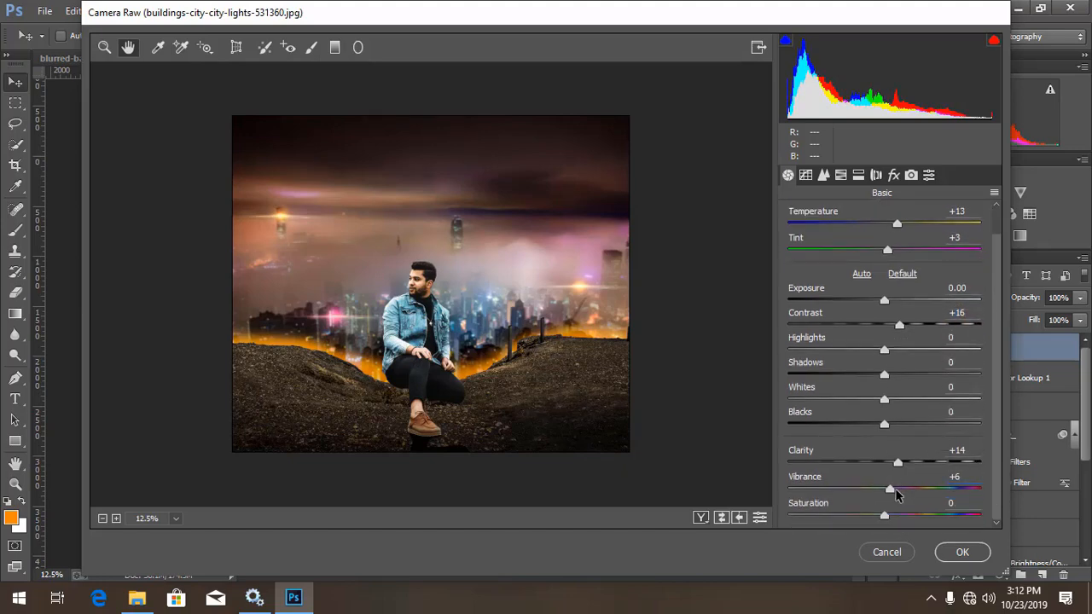
drag(884, 515, 878, 516)
click(939, 553)
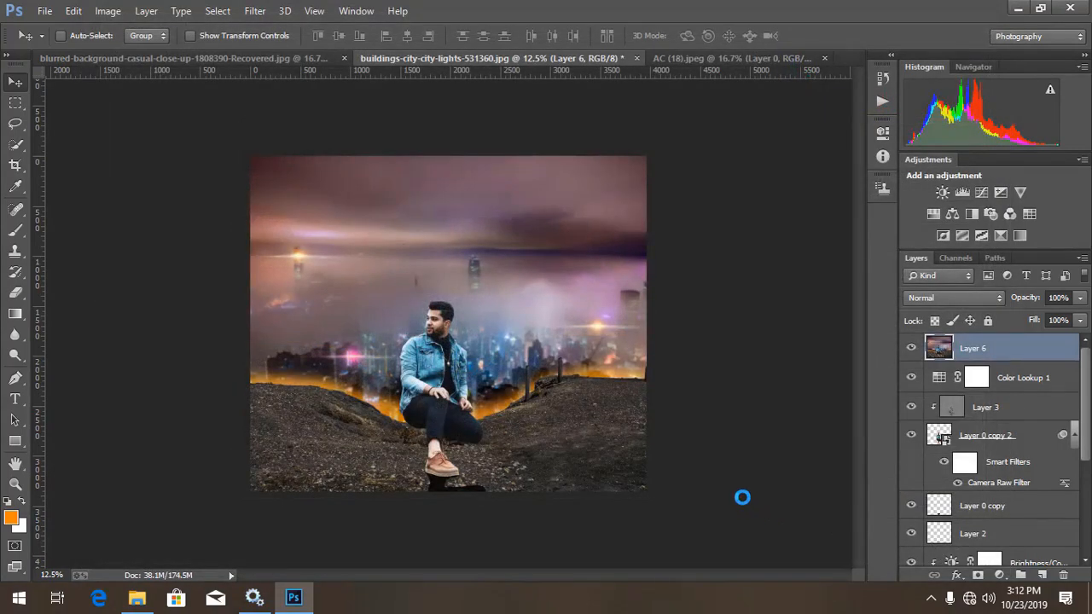
key(ctrl+plus)
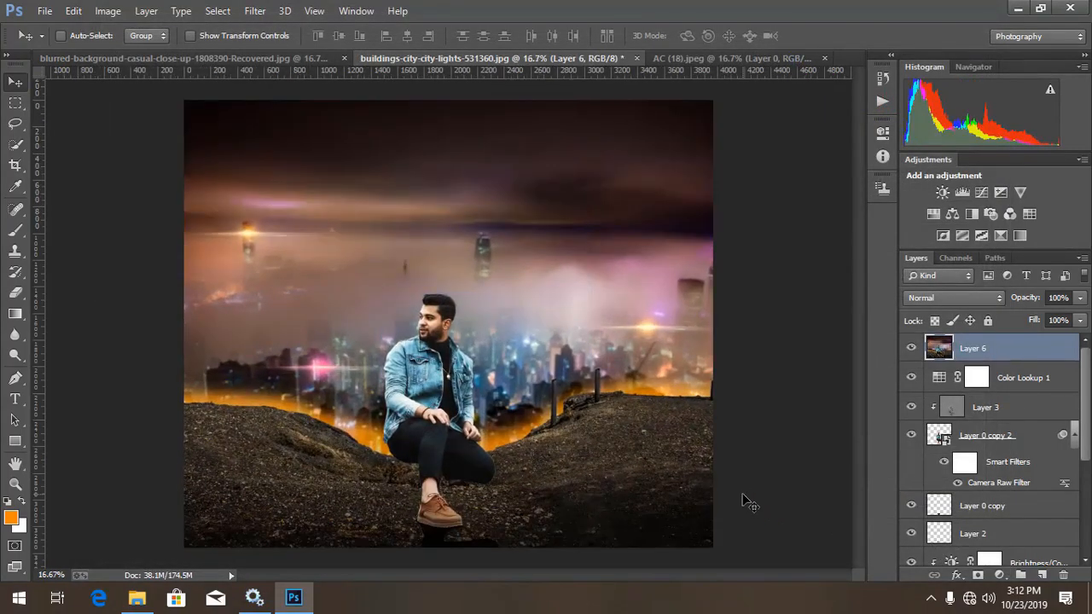
key(ctrl+plus)
key(ctrl+minus)
key(ctrl+minus)
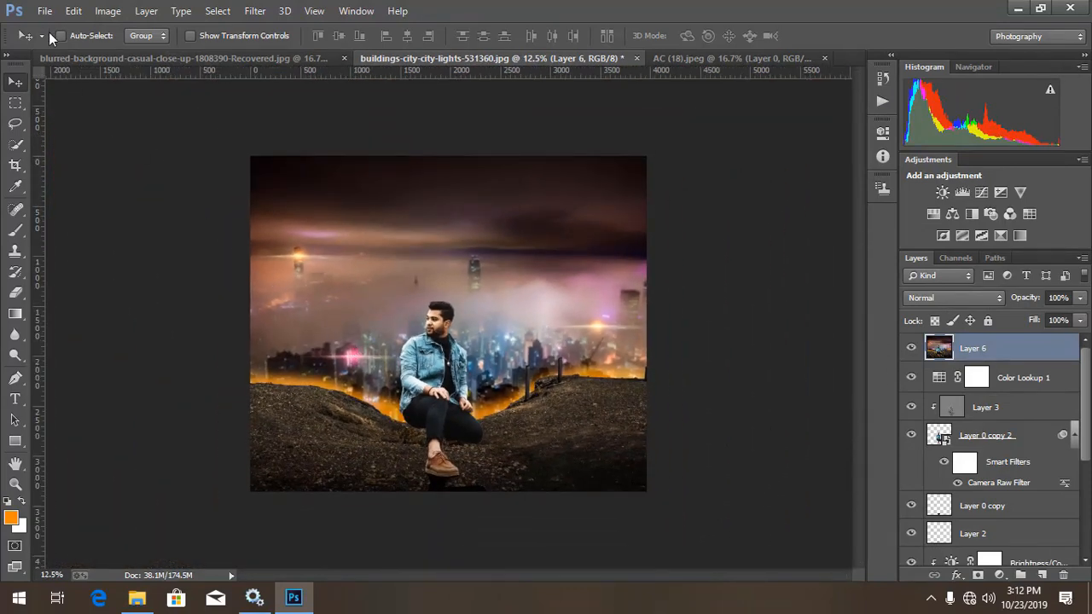
Step: Open the sparse white firework photo, copy it into the city composite as a new layer, and close the source image
click(45, 10)
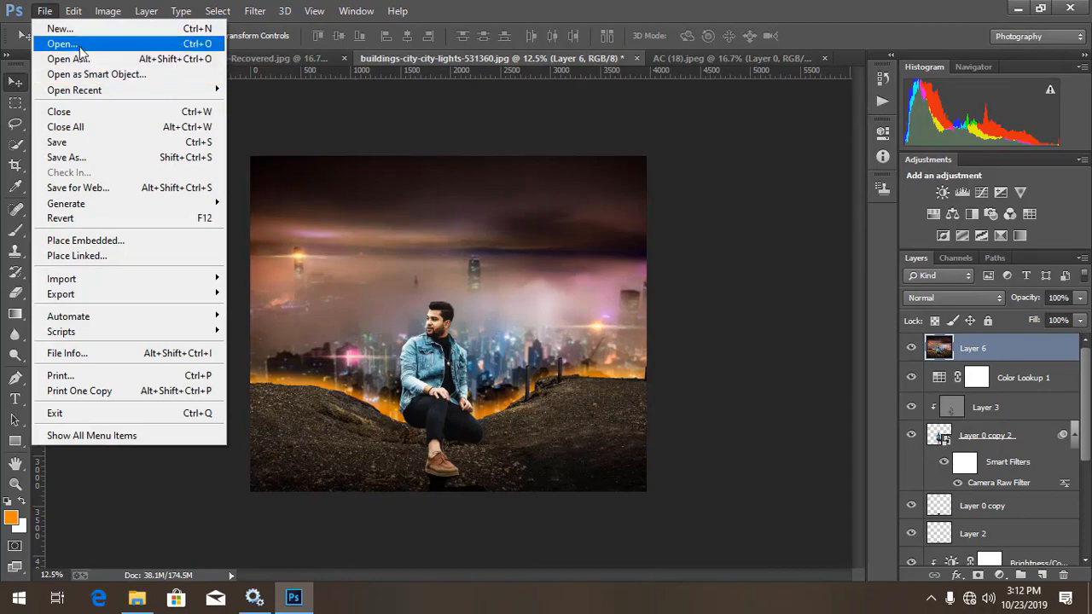
click(82, 44)
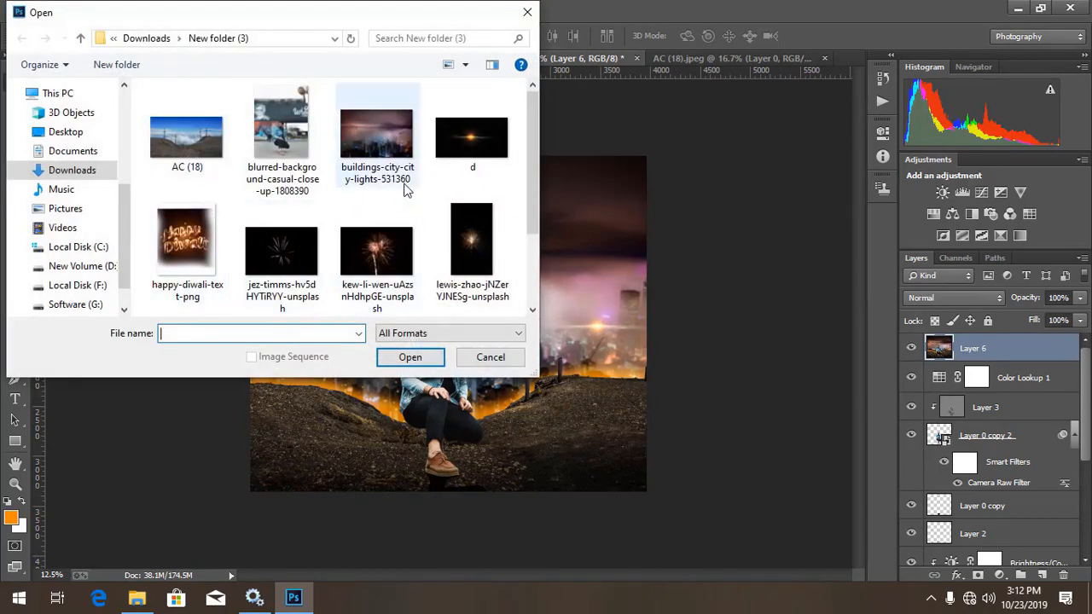
double_click(283, 249)
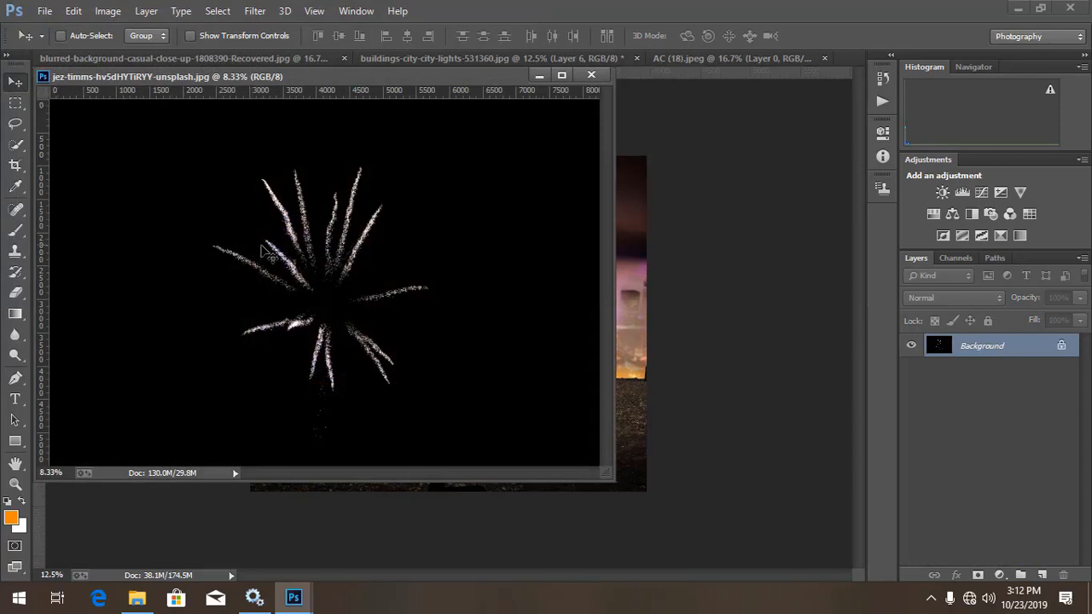
drag(270, 253, 623, 205)
click(591, 75)
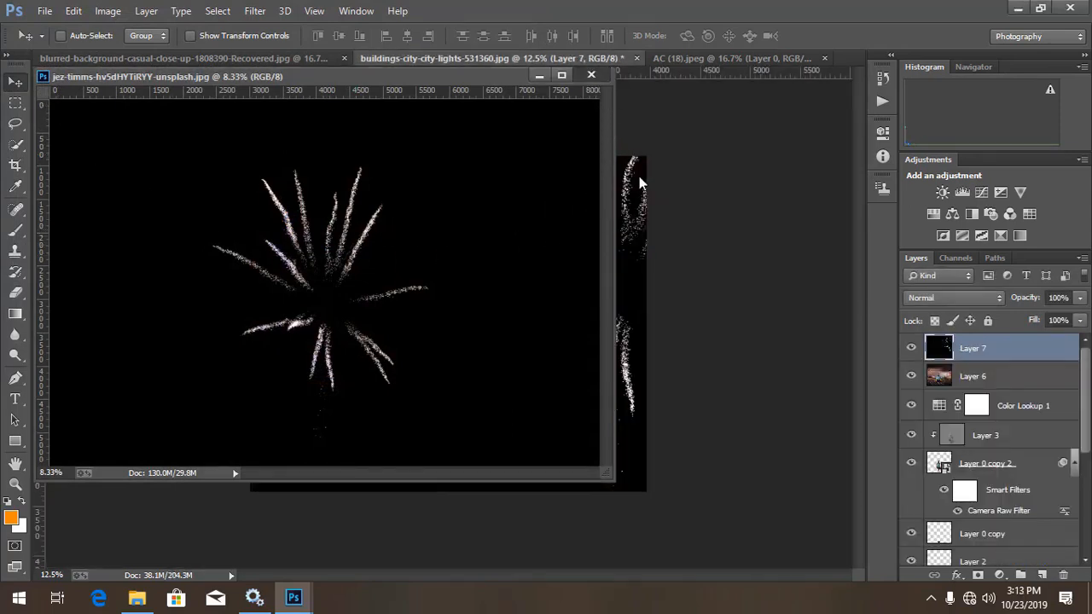
Step: Blend the white firework layer in Screen mode and scale it to about 18% about its center, in the sky near the right edge
click(973, 298)
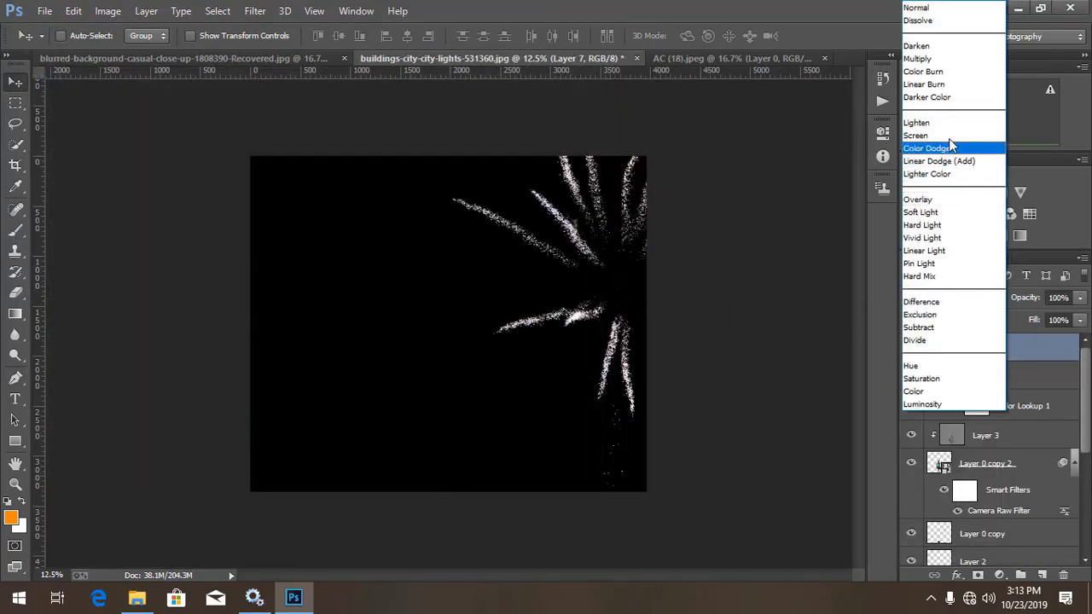
click(915, 136)
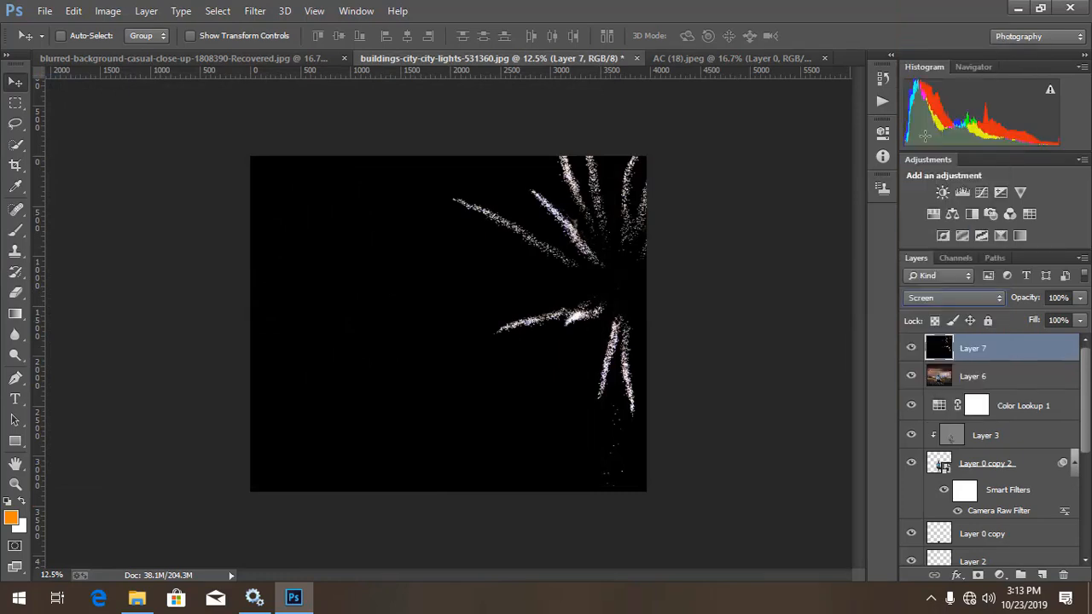
key(ctrl+t)
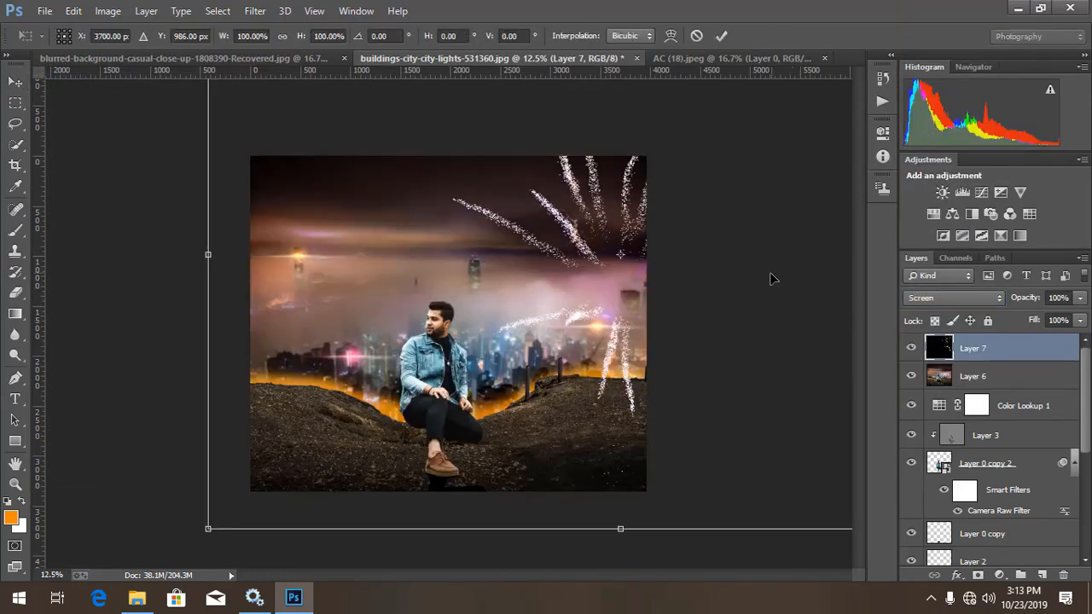
key(ctrl+0)
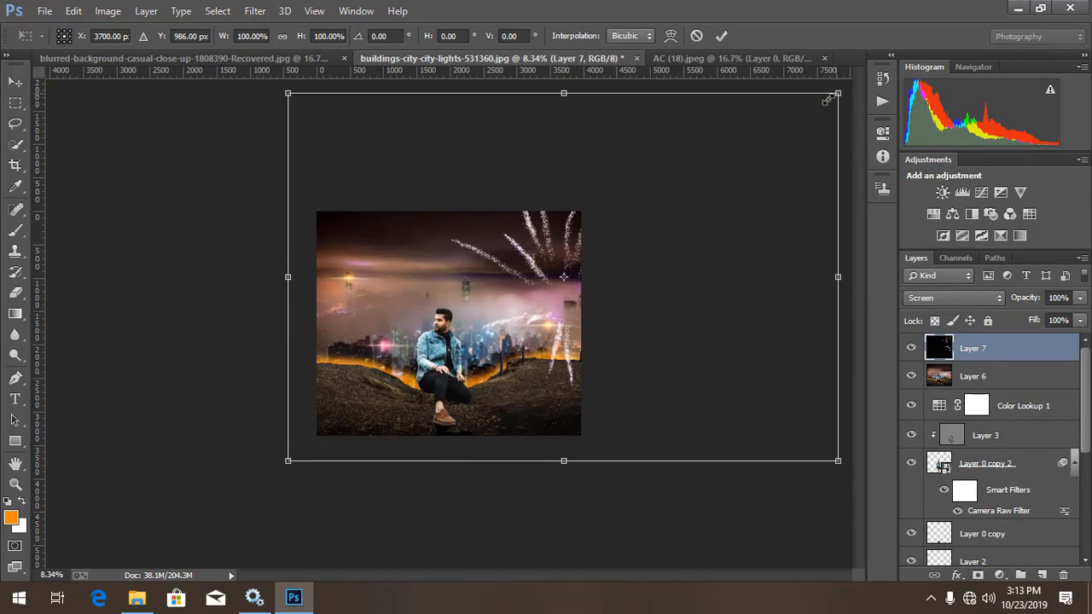
drag(828, 99, 612, 245)
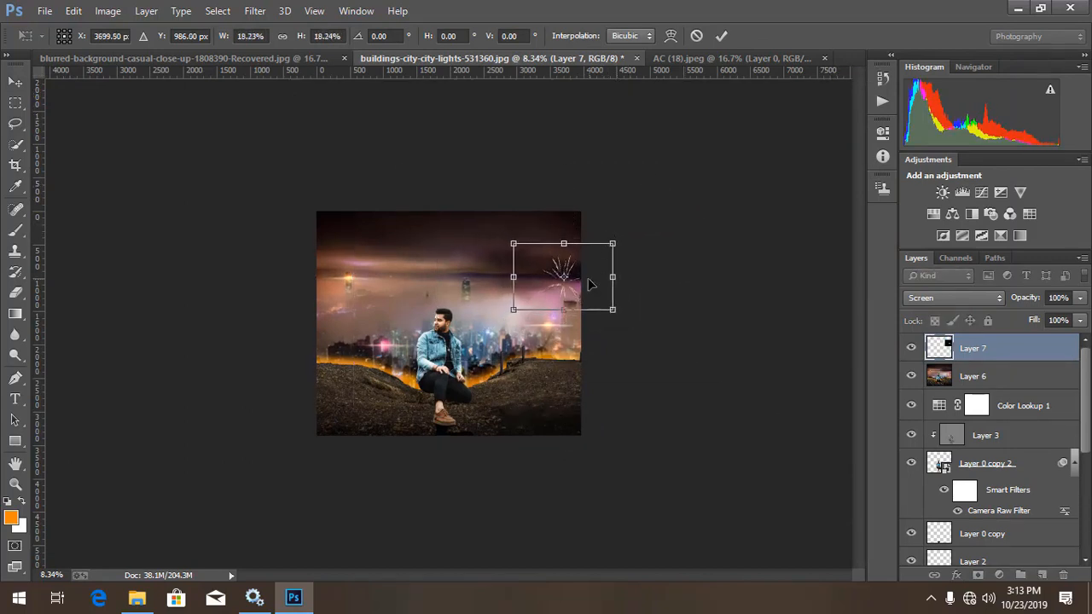
key(Return)
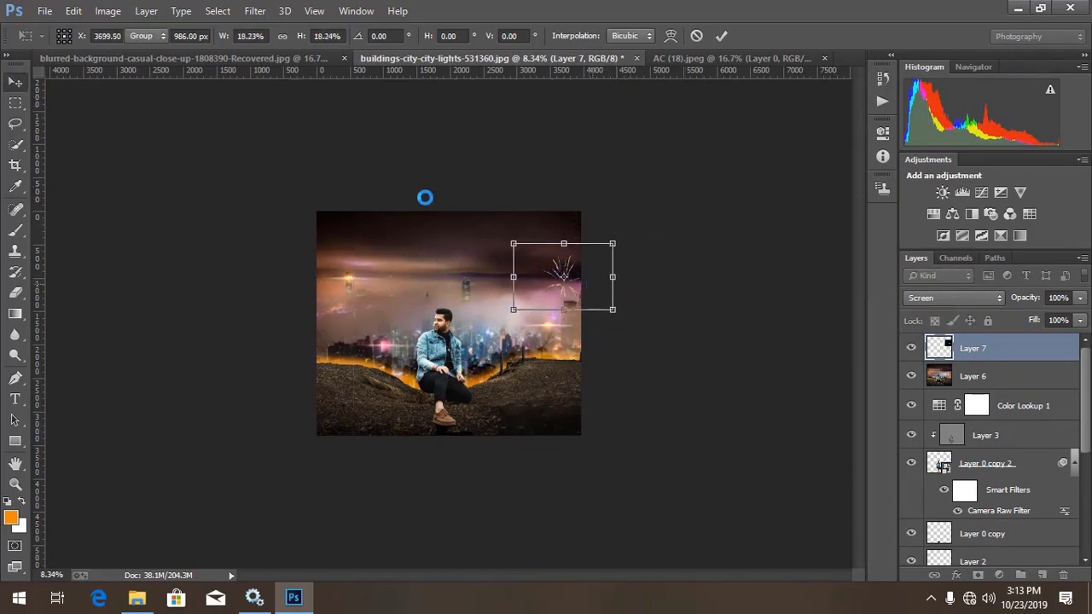
Step: Open the golden firework photo with the bright rising trail, copy it into the city composite, and close the source image
click(45, 11)
click(58, 44)
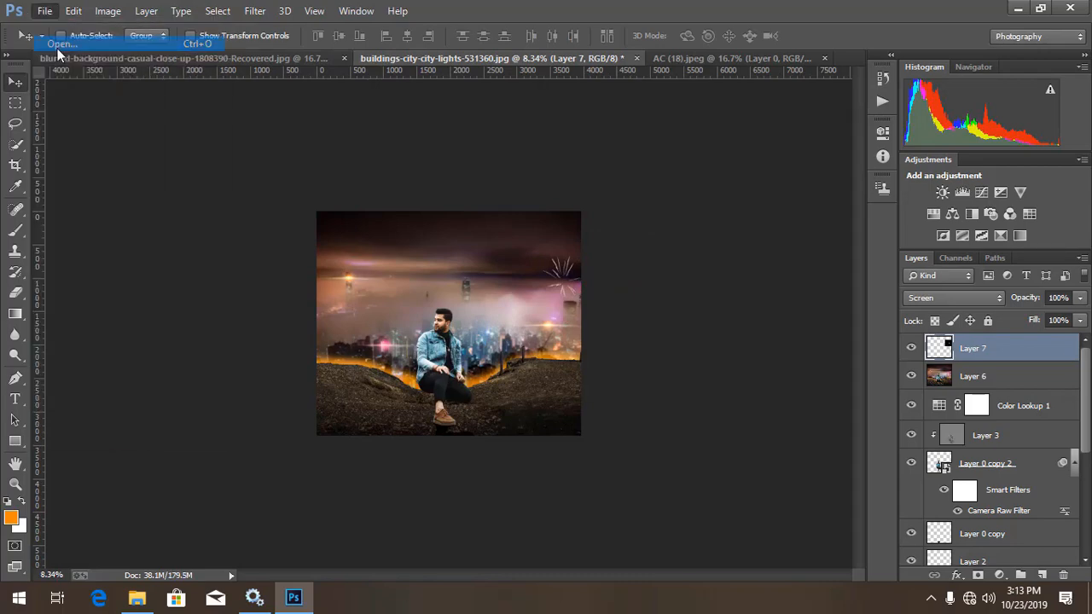
double_click(368, 250)
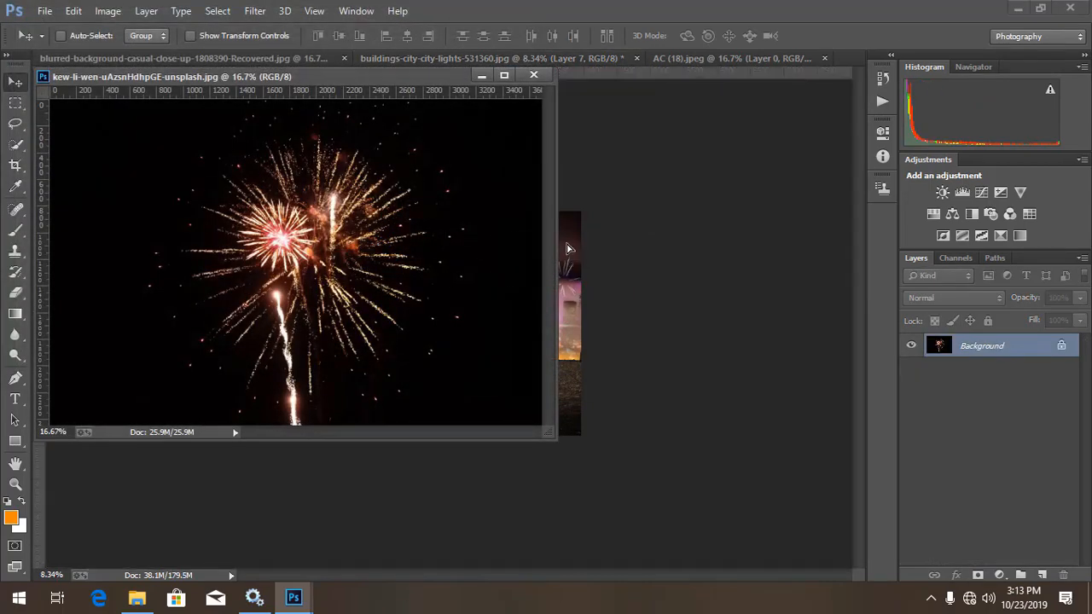
drag(568, 249, 458, 261)
click(535, 75)
Step: Blend the golden firework layer in Screen mode, scale it to about 58%, and place it above the skyline left of the model
click(979, 297)
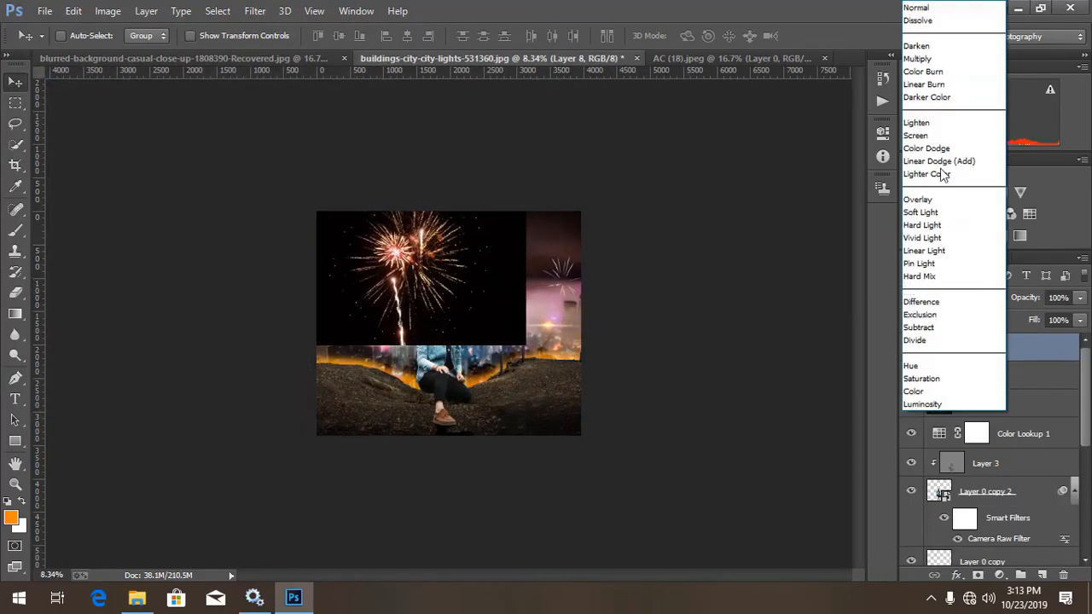
click(930, 132)
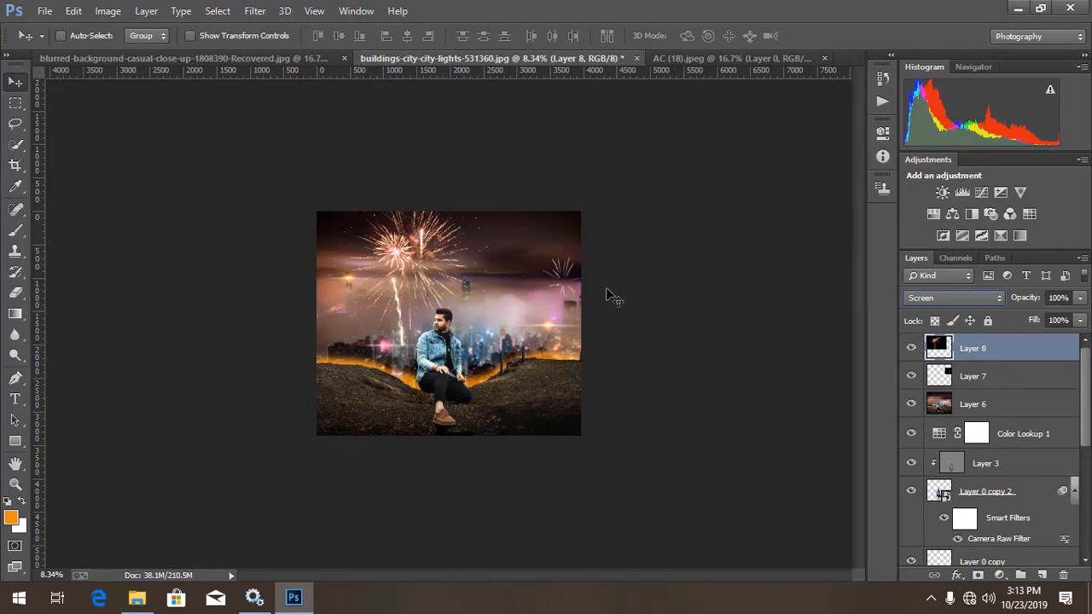
key(ctrl+t)
drag(524, 180, 475, 213)
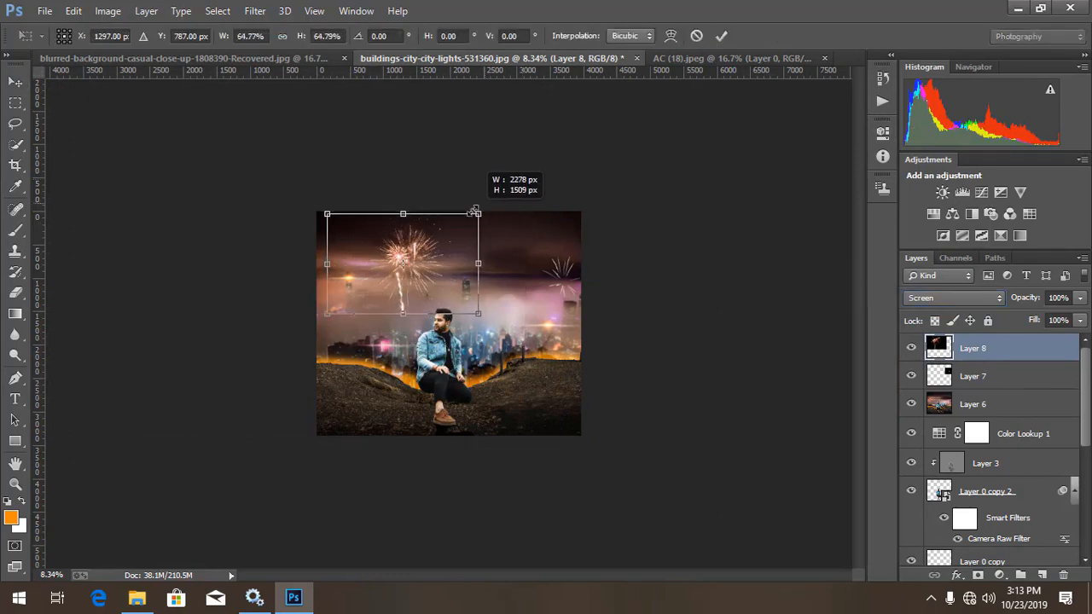
drag(443, 269, 419, 298)
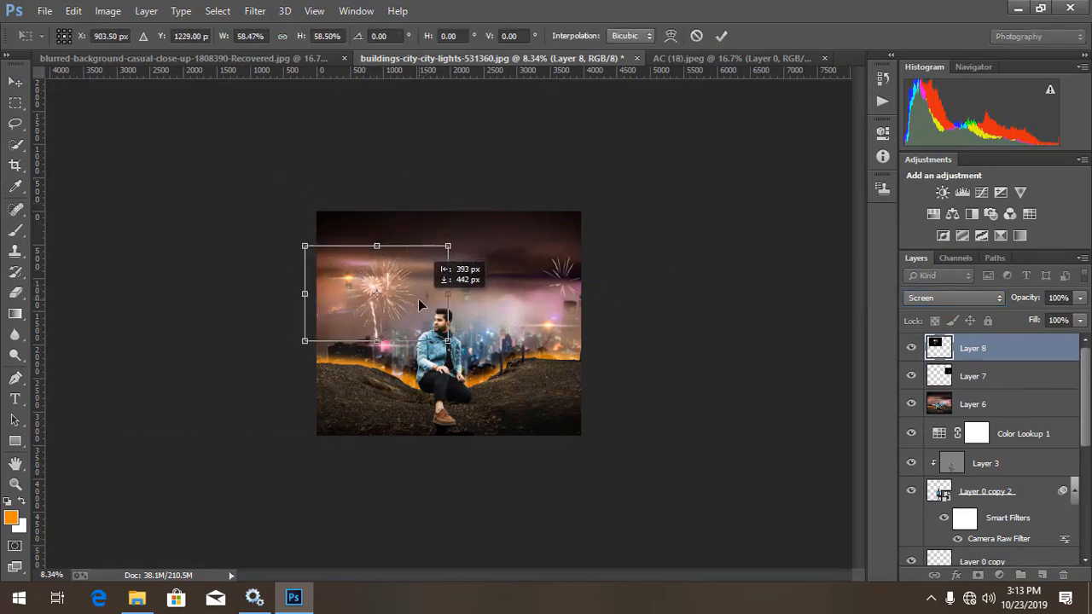
key(Return)
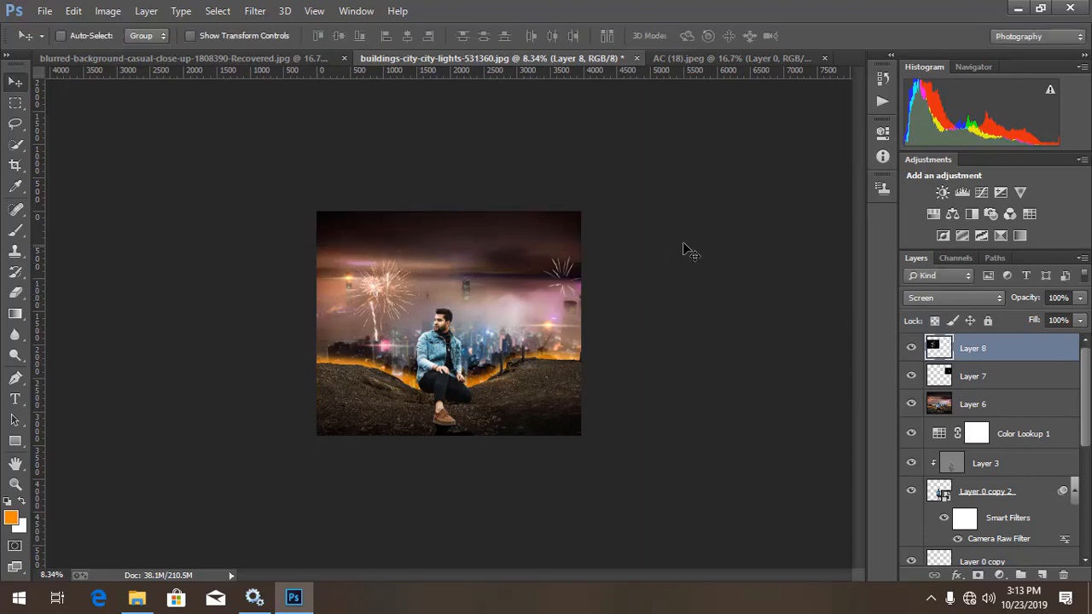
Step: Open the round orange firework photo, copy it into the city composite as a new layer, and close the source image
click(42, 10)
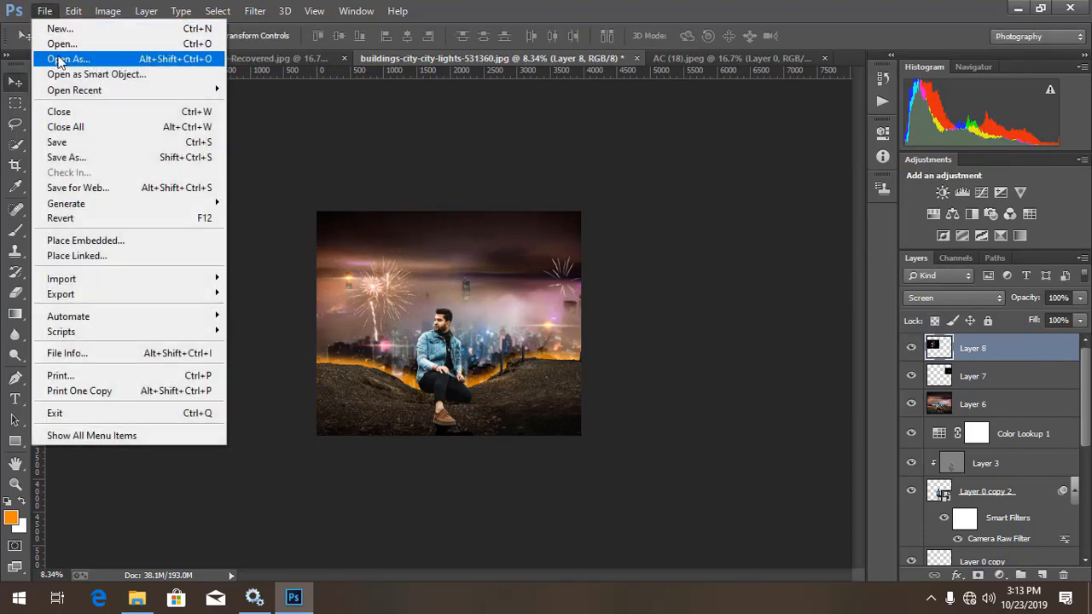
click(62, 47)
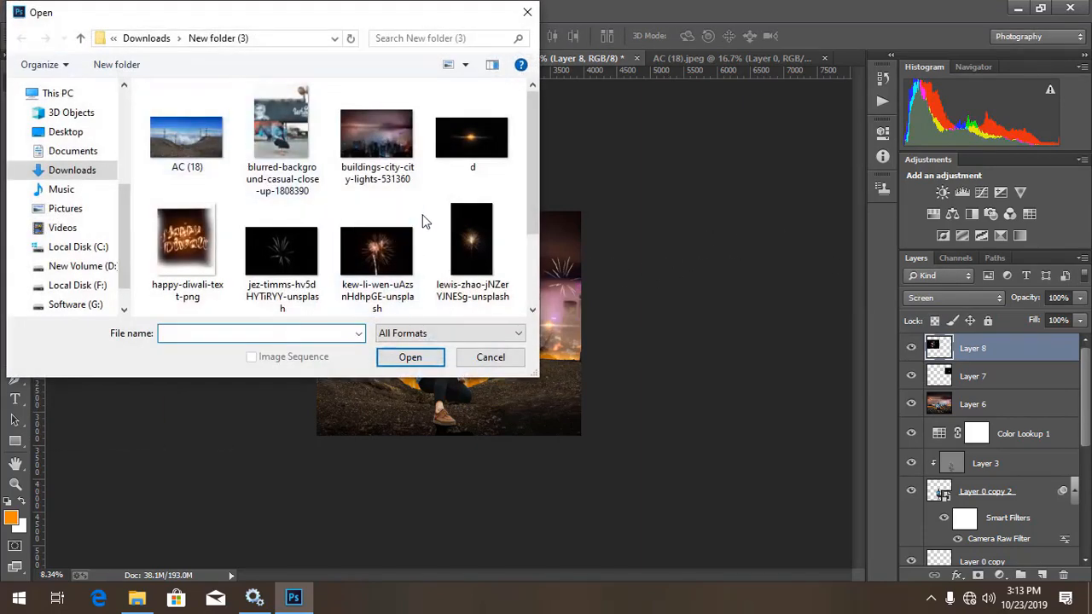
scroll(394, 206, down, 2)
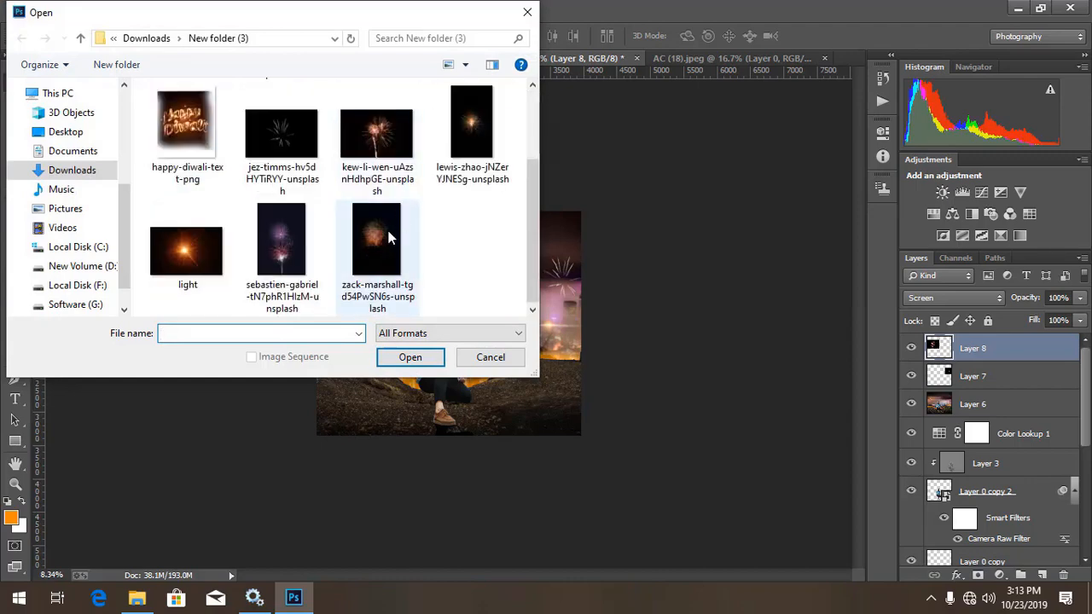
click(379, 235)
double_click(379, 236)
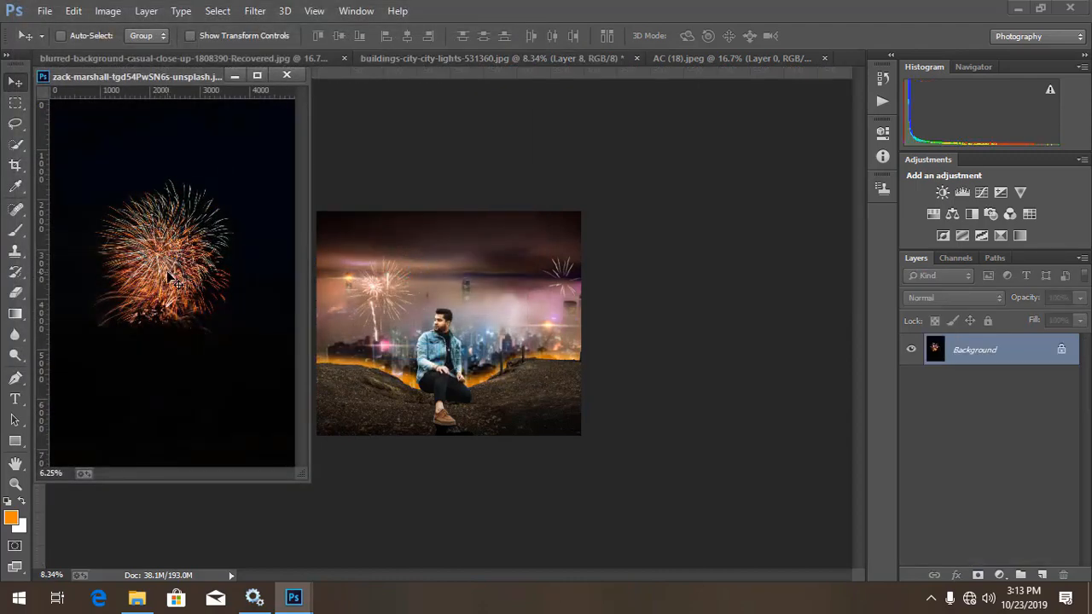
drag(167, 271, 564, 218)
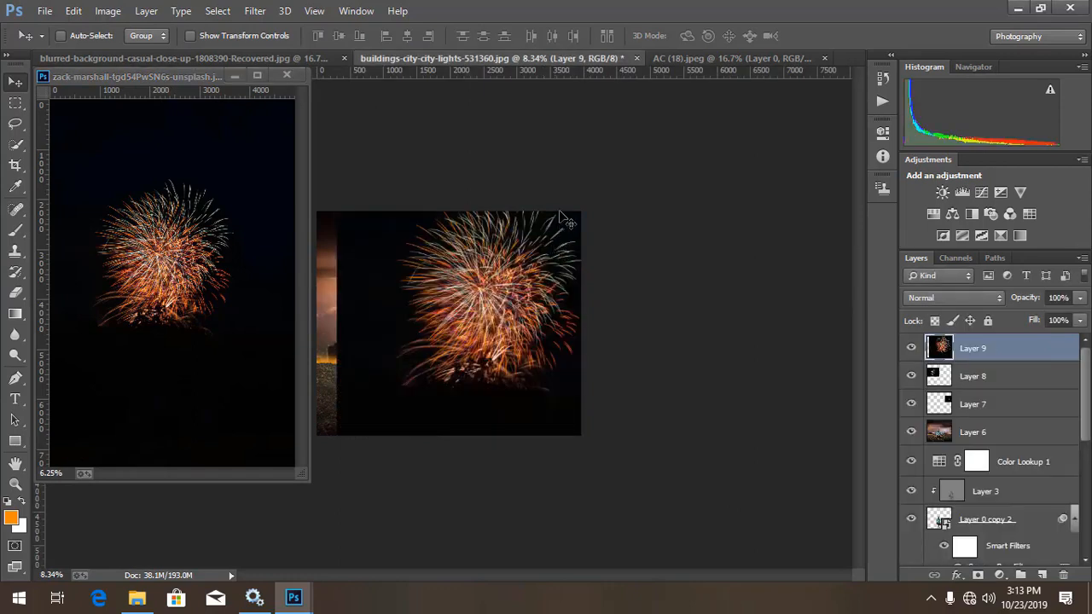
click(286, 76)
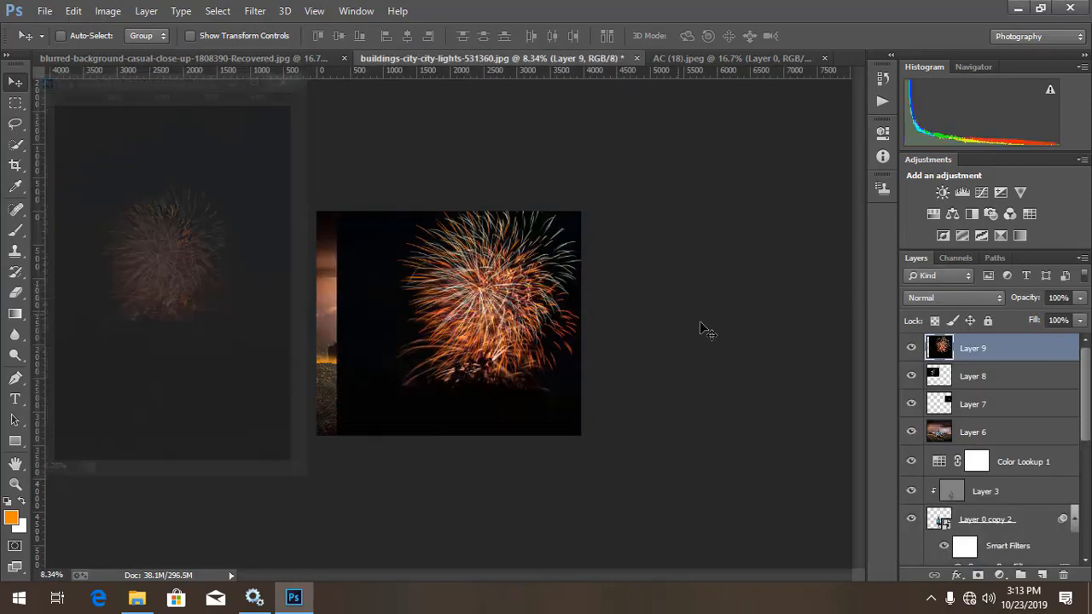
Step: Blend the orange firework layer in Screen mode, scale it to about 28%, and place it in the sky right of the model's head
click(932, 297)
click(917, 136)
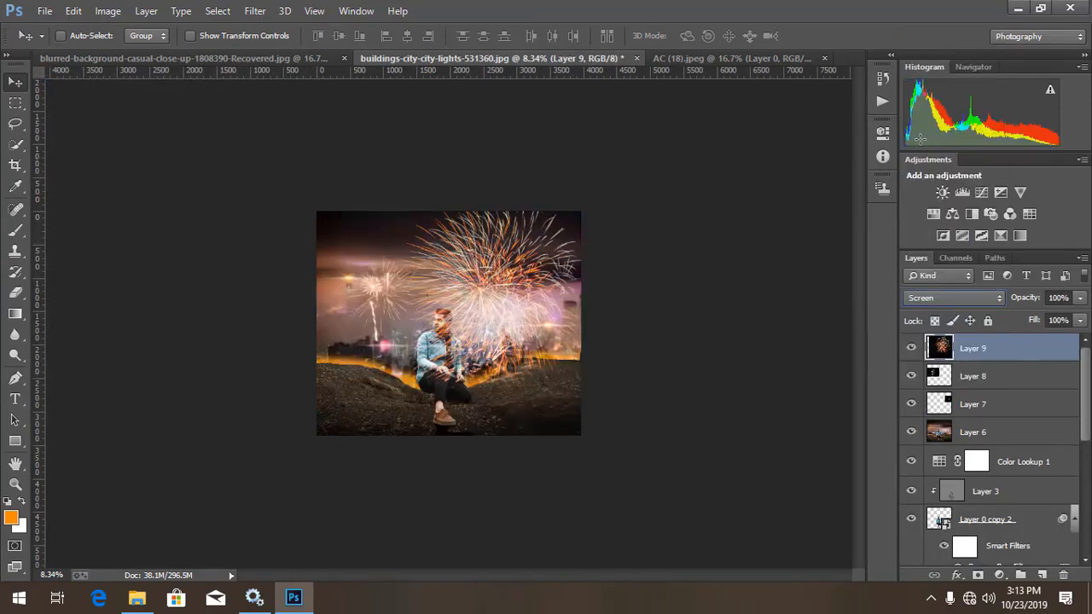
key(ctrl+t)
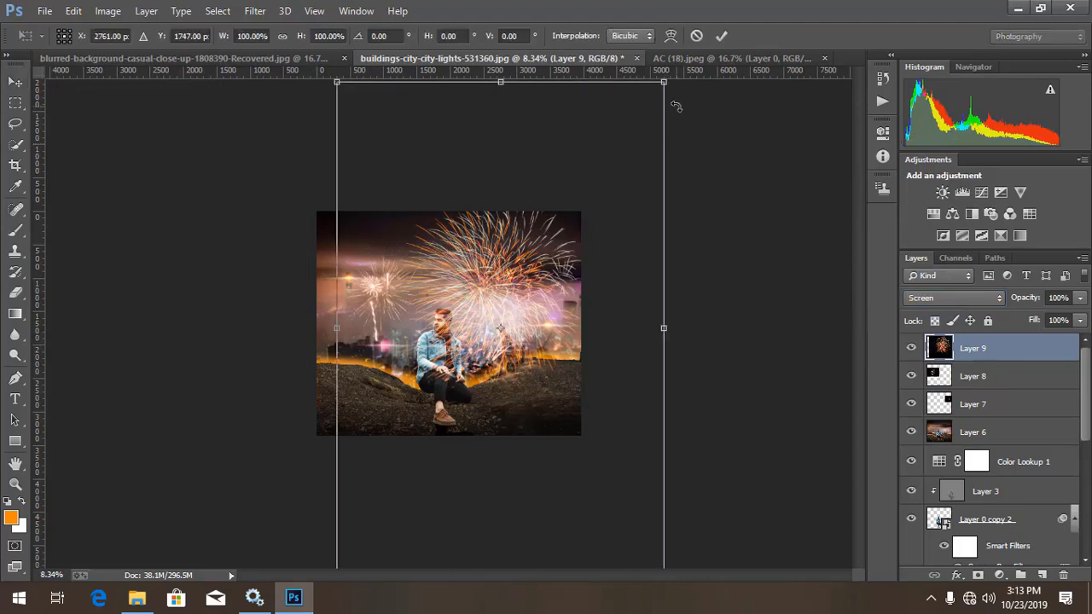
drag(661, 86, 565, 231)
drag(531, 268, 540, 253)
drag(570, 212, 562, 225)
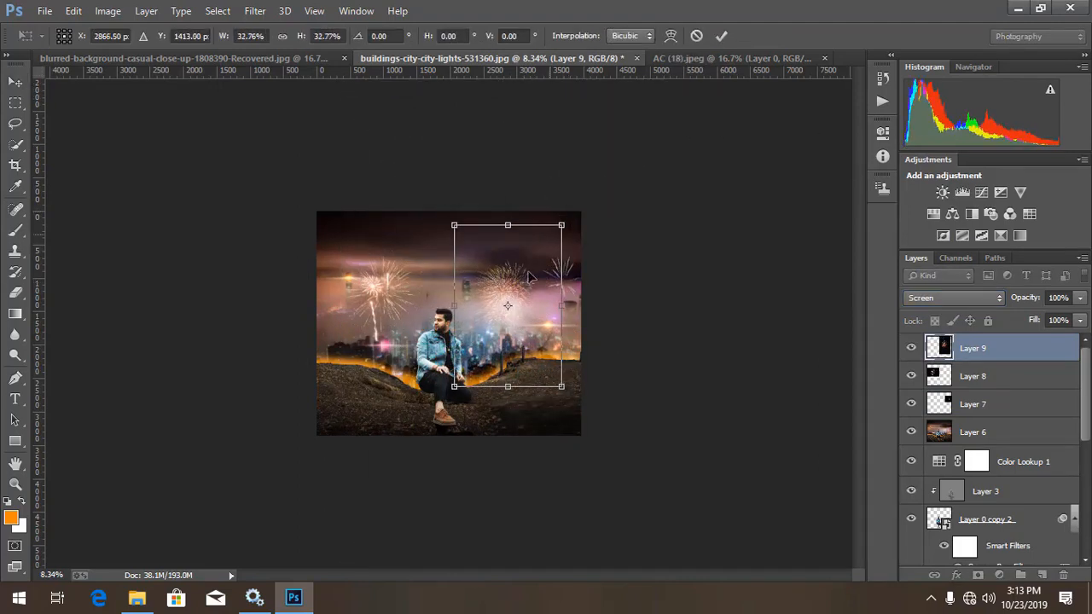
drag(522, 282, 523, 255)
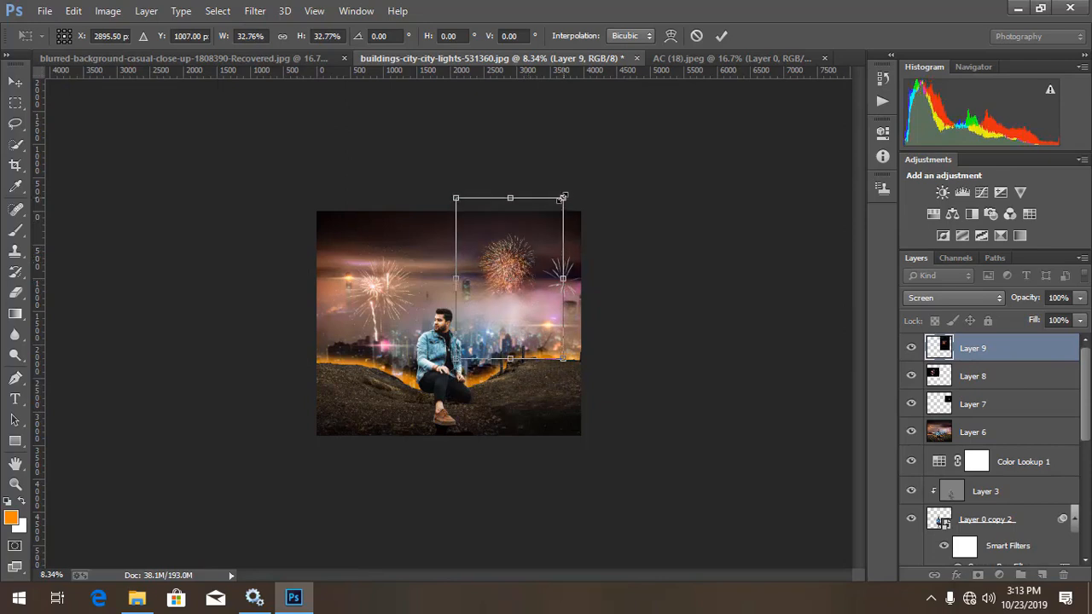
drag(564, 197, 553, 208)
key(Return)
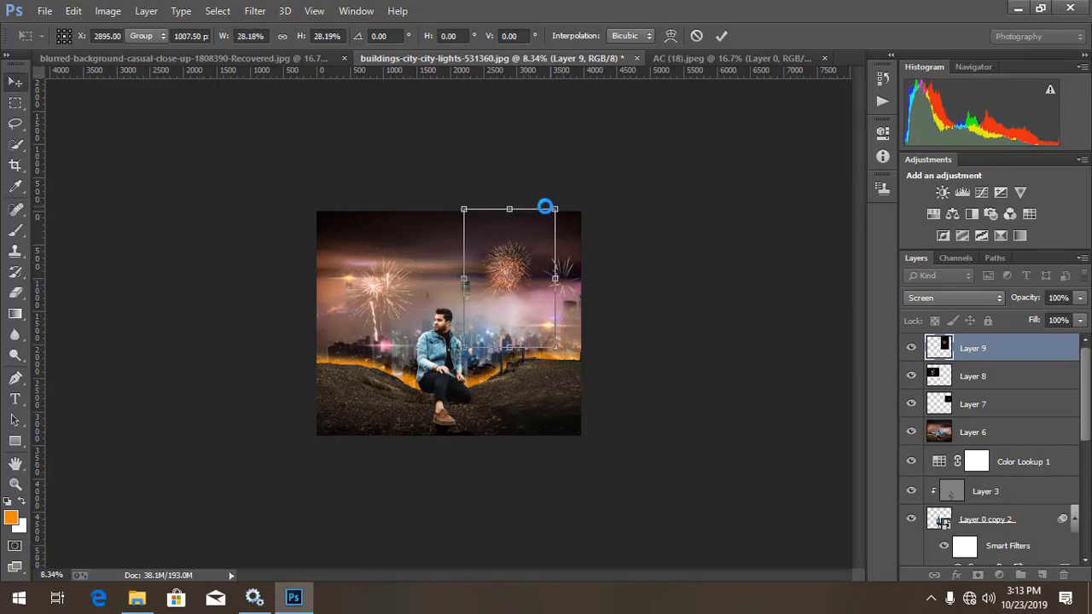
Step: Open the purple and red double firework photo, copy it into the city composite, and close the source image
click(44, 10)
click(38, 41)
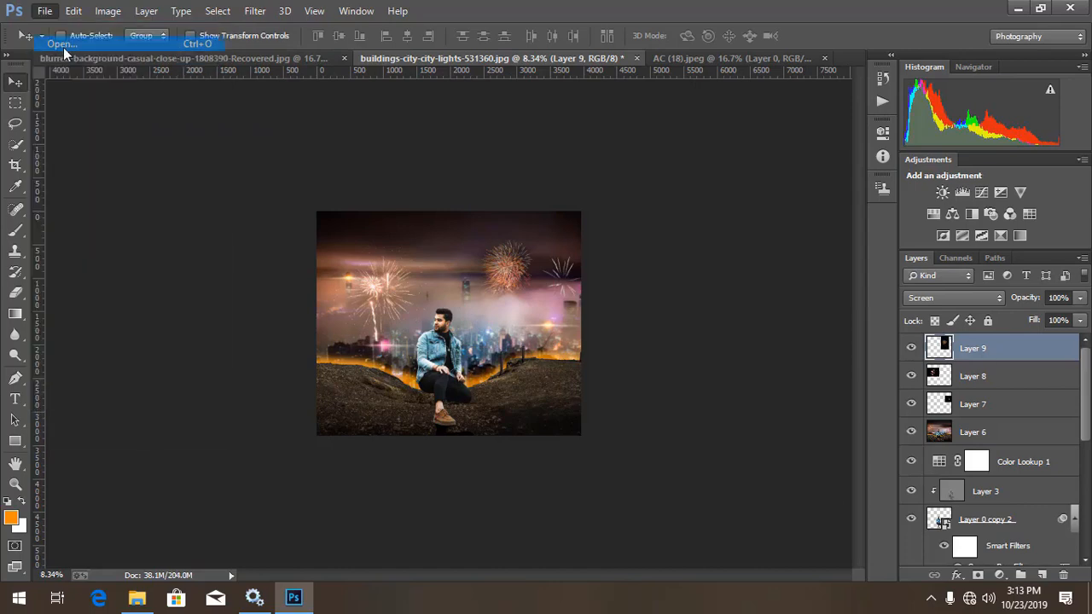
scroll(256, 247, down, 2)
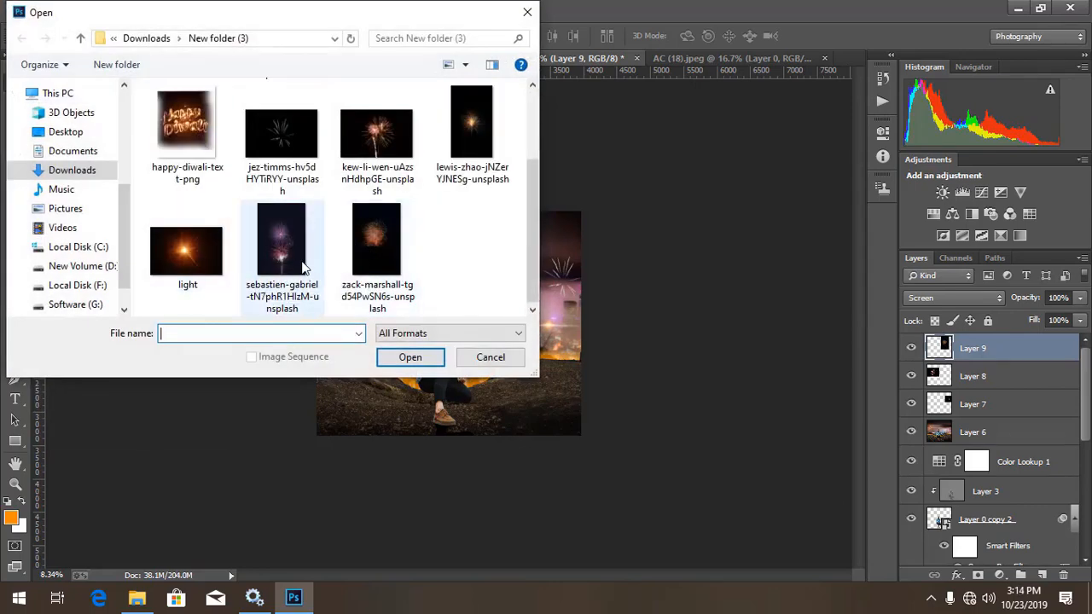
double_click(281, 243)
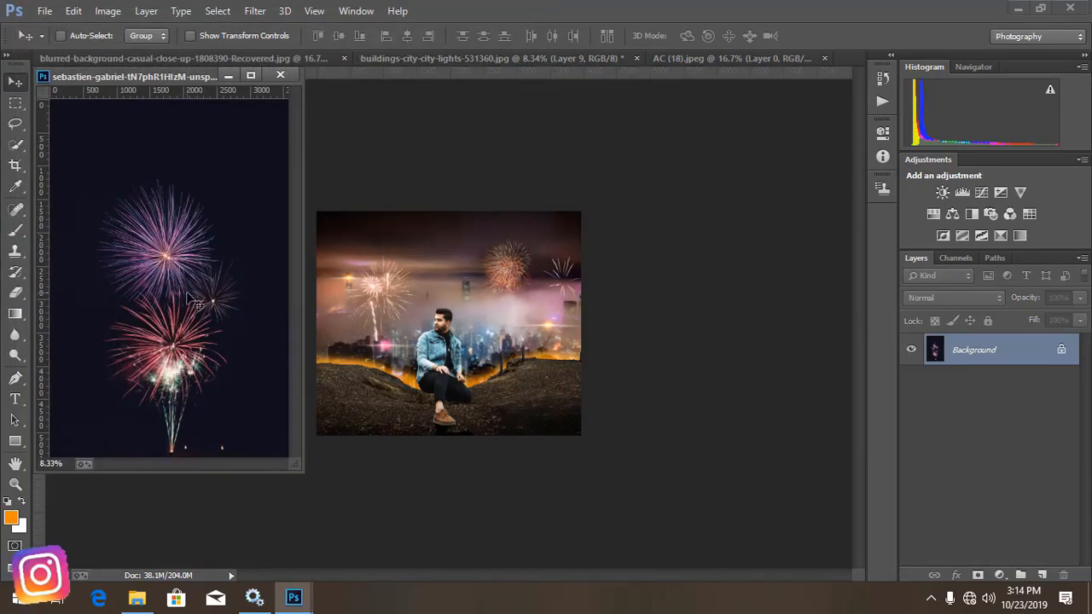
drag(454, 284, 448, 290)
Step: Blend the purple and red firework layer in Screen mode and shrink it about its center, in the sky just above the model
click(954, 297)
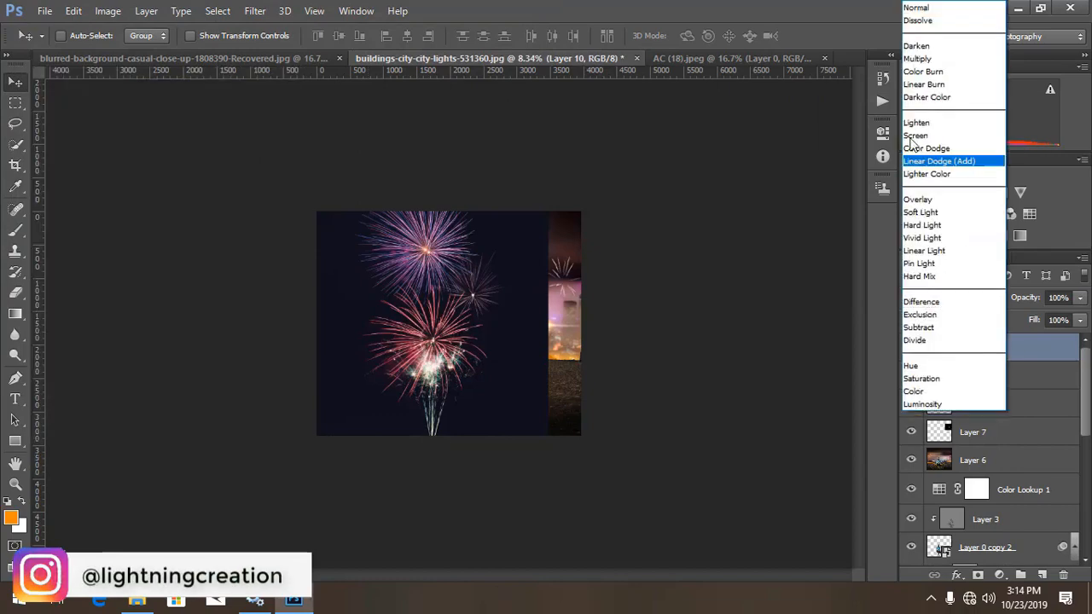
click(981, 134)
key(ctrl+t)
drag(547, 90, 445, 214)
key(Return)
Step: Darken the purple and red firework layer with Levels, setting the input midtone to 0.36, to hide its rectangular background
key(ctrl+plus)
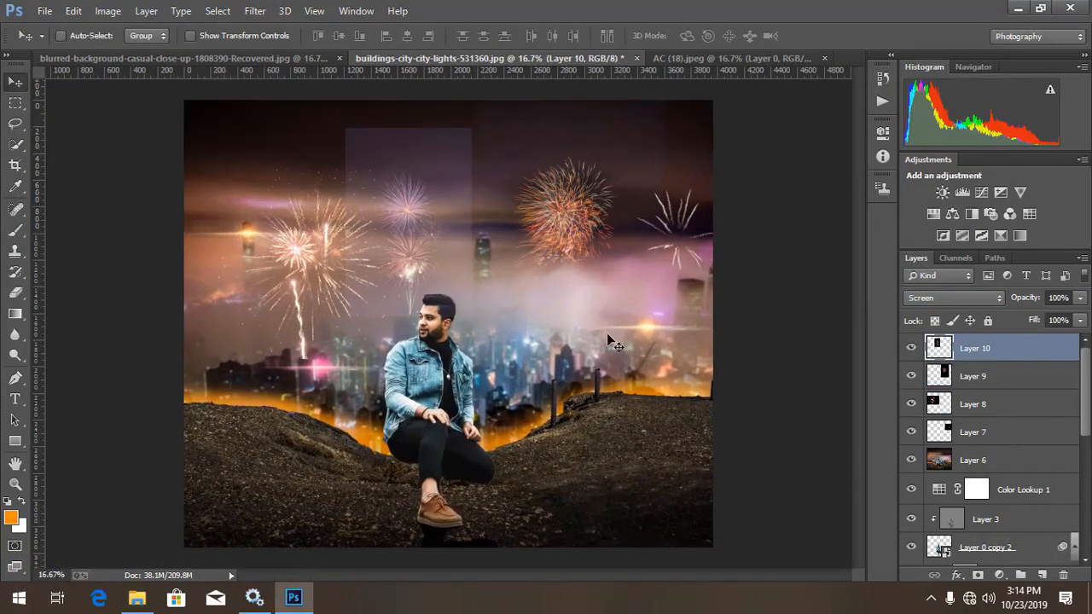
key(ctrl+l)
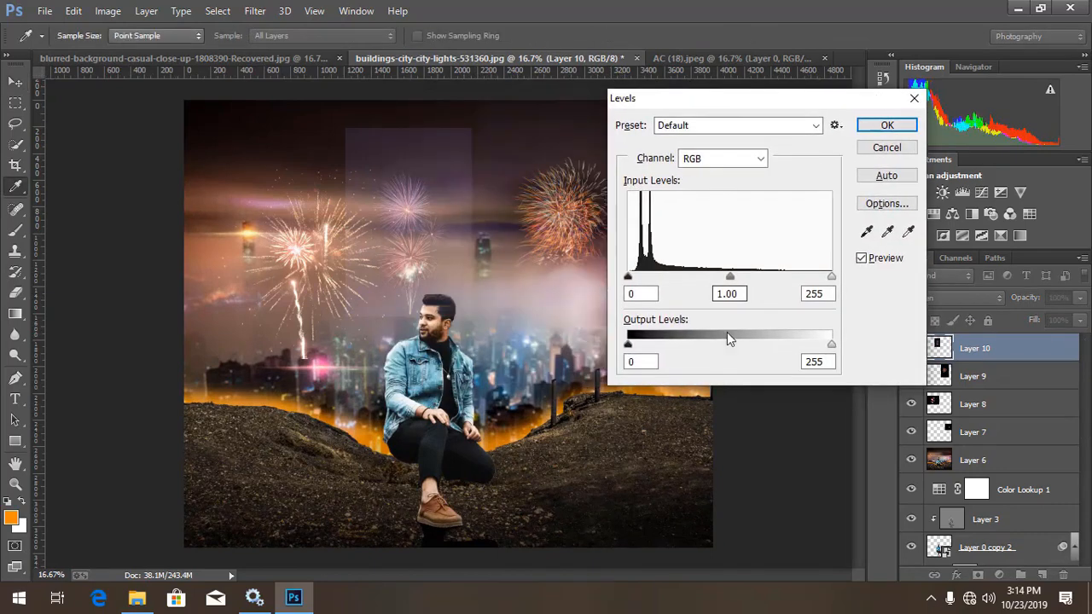
drag(757, 277, 790, 272)
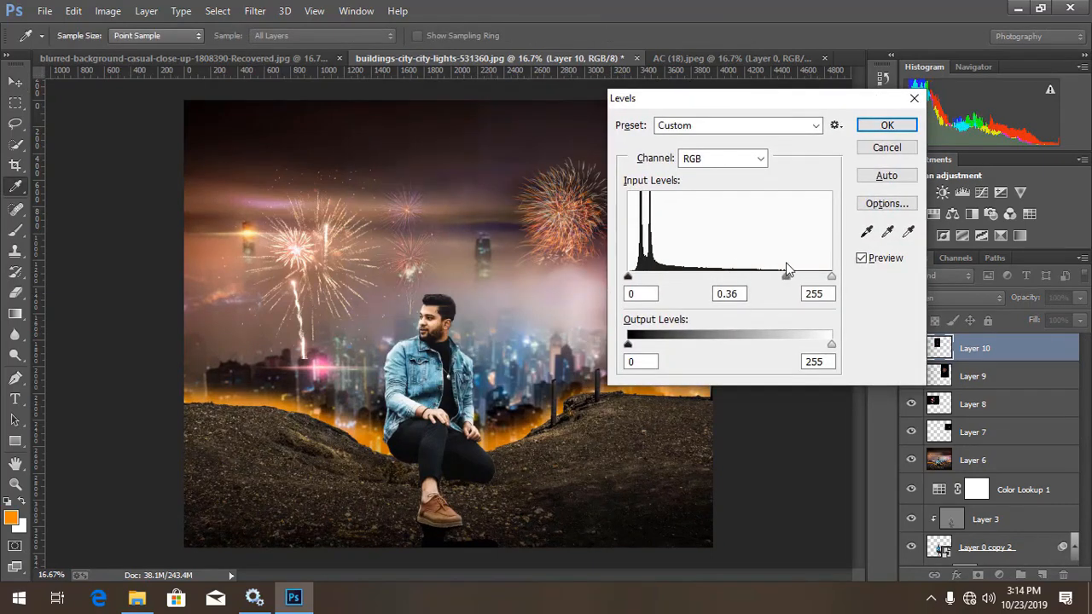
click(884, 128)
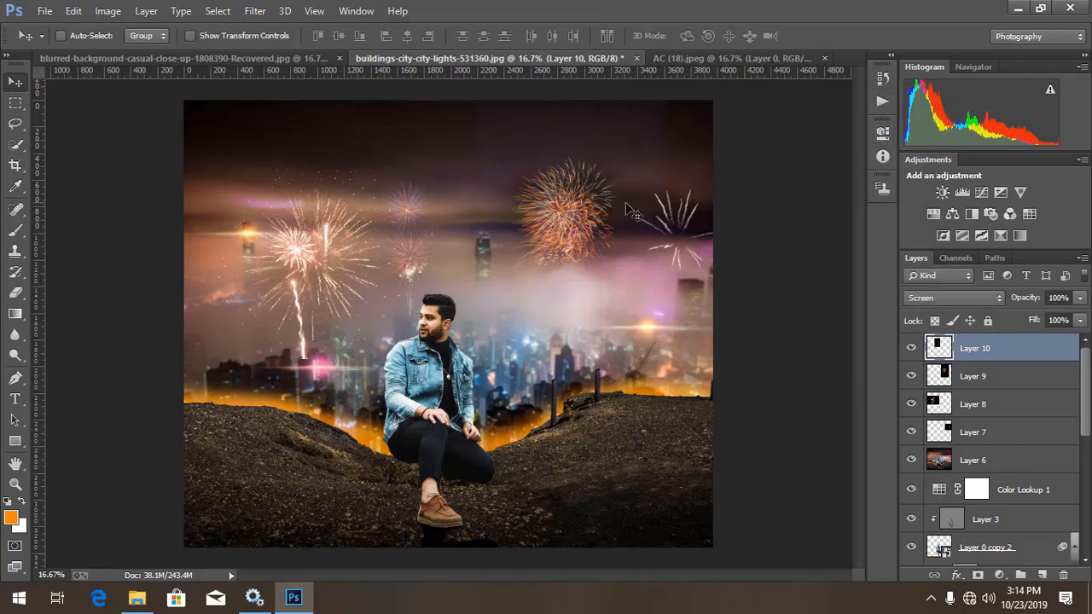
Step: Select the orange firework layer (Layer 9) and darken it with Levels, setting the input midtone to about 0.57
click(1015, 377)
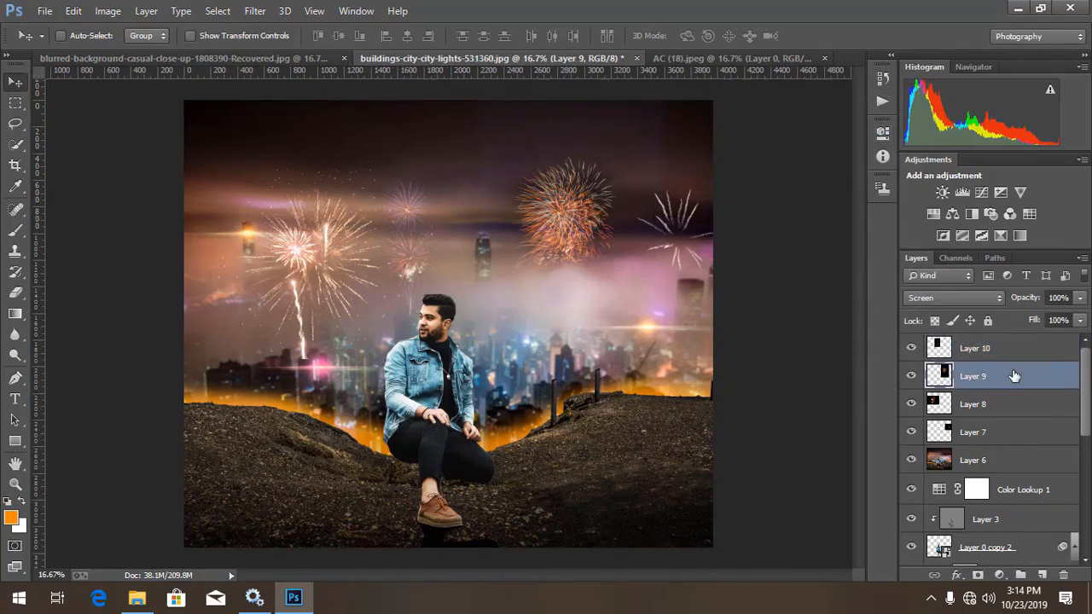
key(ctrl+l)
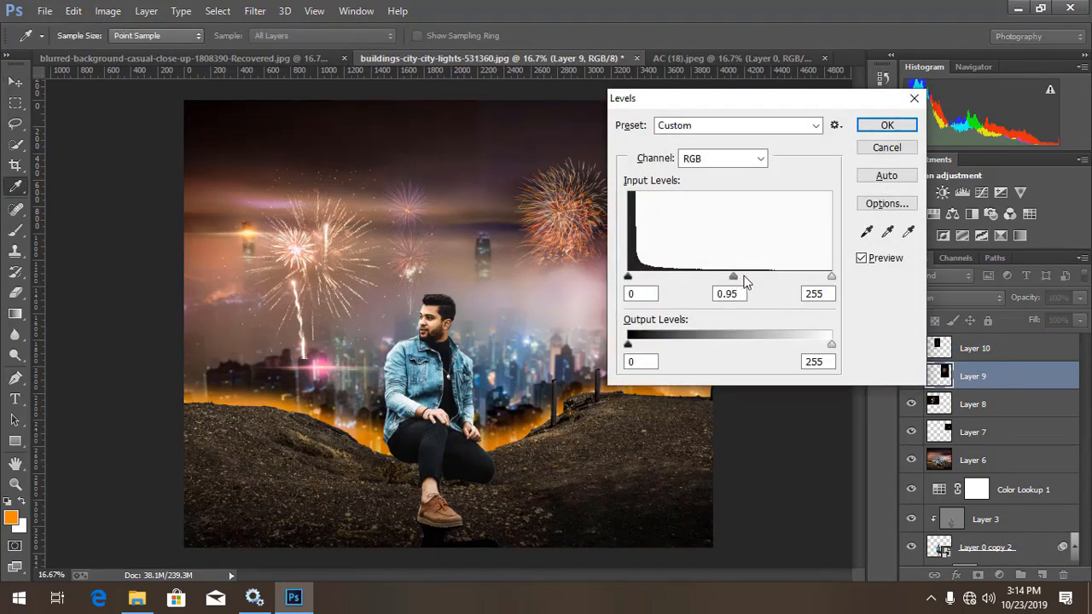
drag(745, 283, 773, 284)
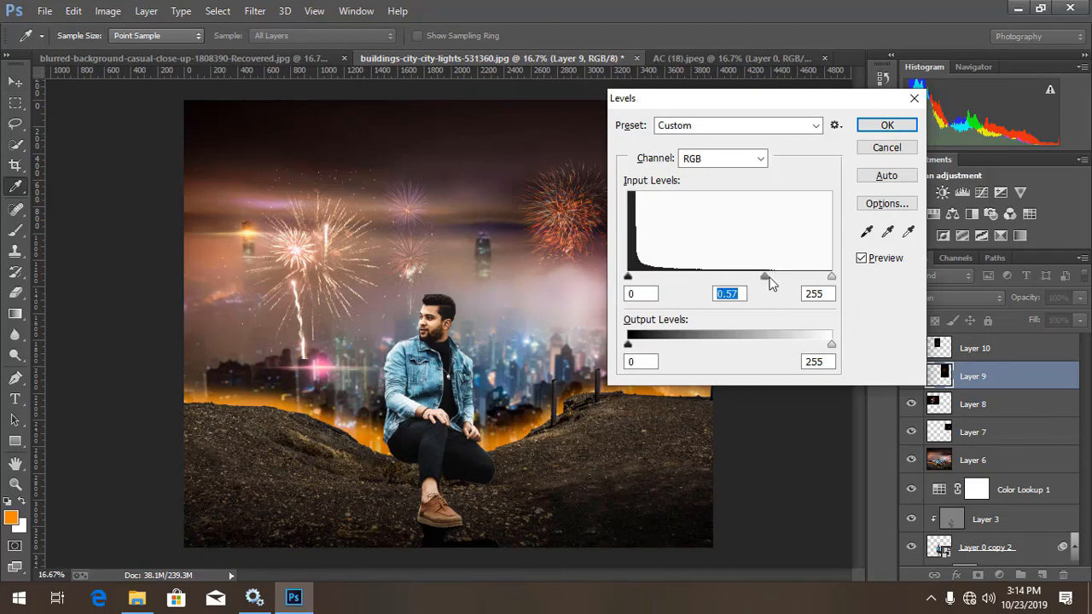
click(881, 126)
Step: Open the happy-diwali-text-png image, copy its glowing lettering into the upper sky of the city composite, and close the source image
key(ctrl+plus)
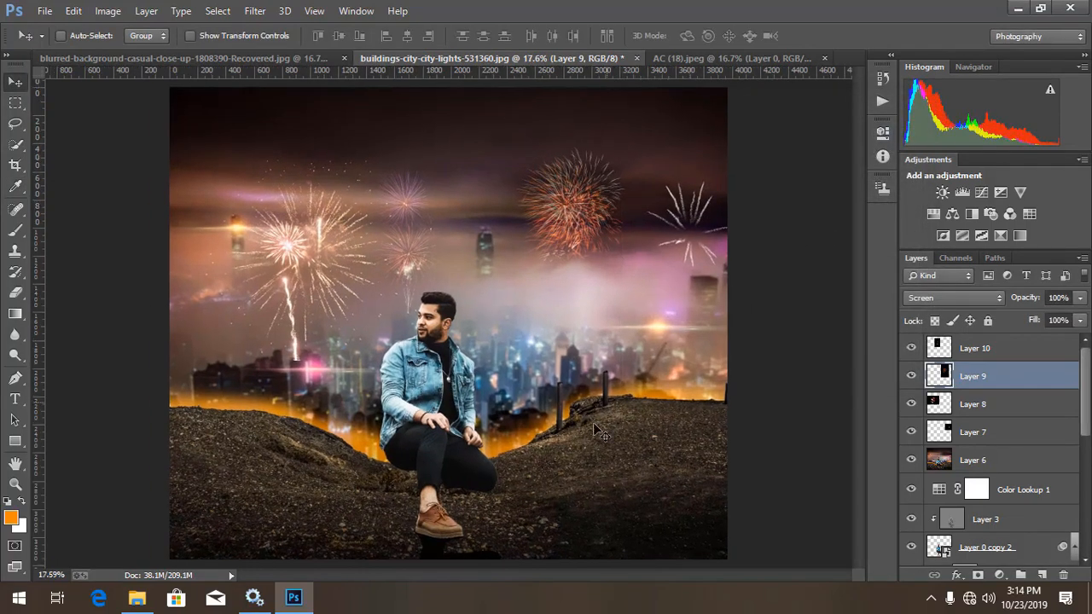
key(ctrl+minus)
key(ctrl+minus)
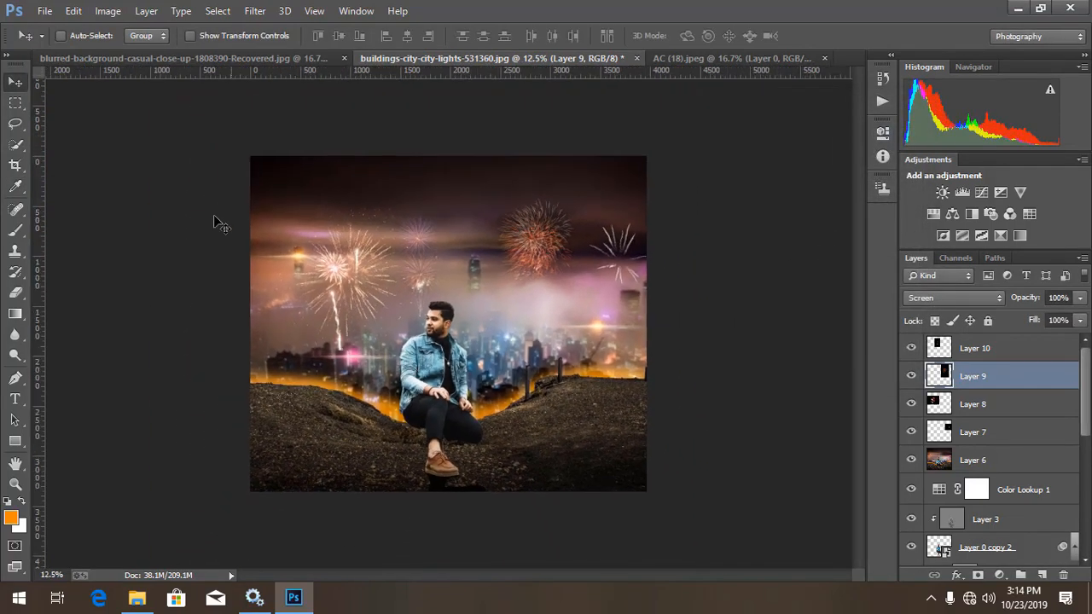
click(43, 12)
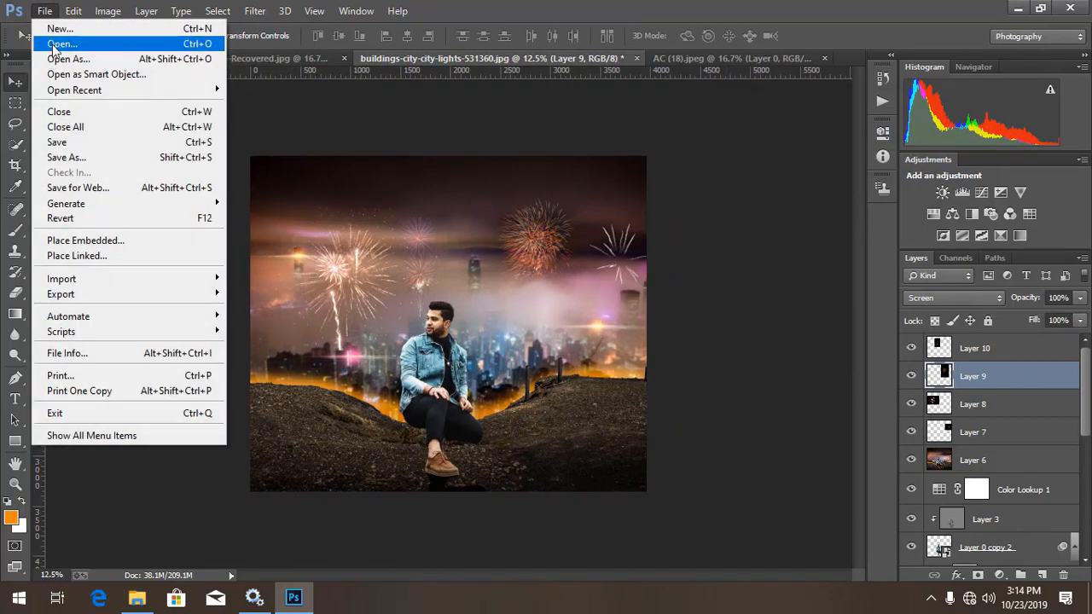
click(59, 40)
double_click(196, 241)
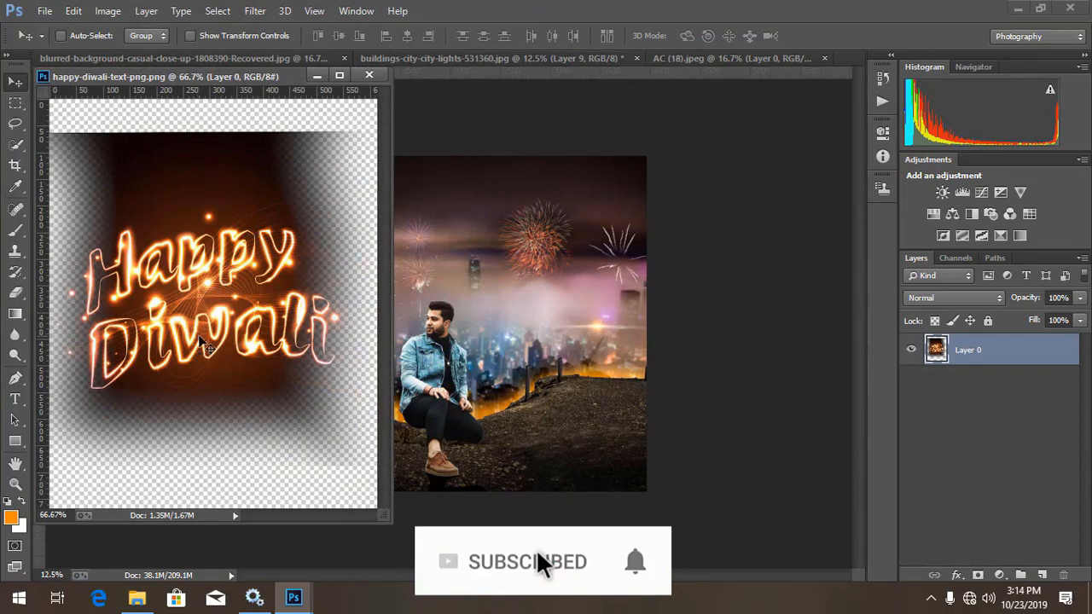
drag(208, 348, 481, 213)
click(382, 75)
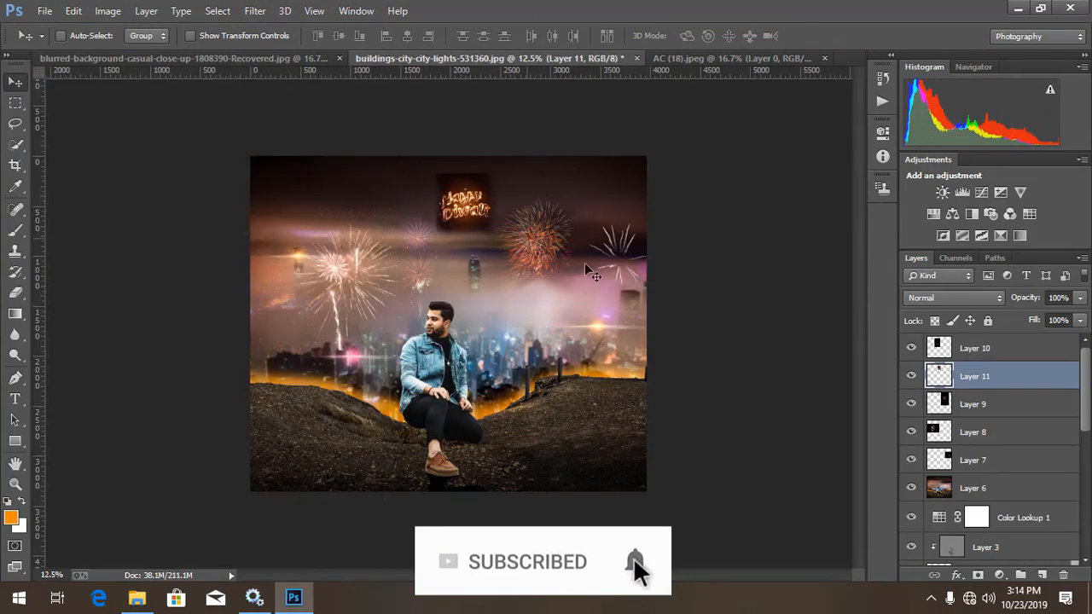
Step: Blend the Happy Diwali text layer in Screen mode and darken it with Levels, setting the input midtone to 0.53
click(945, 299)
click(939, 134)
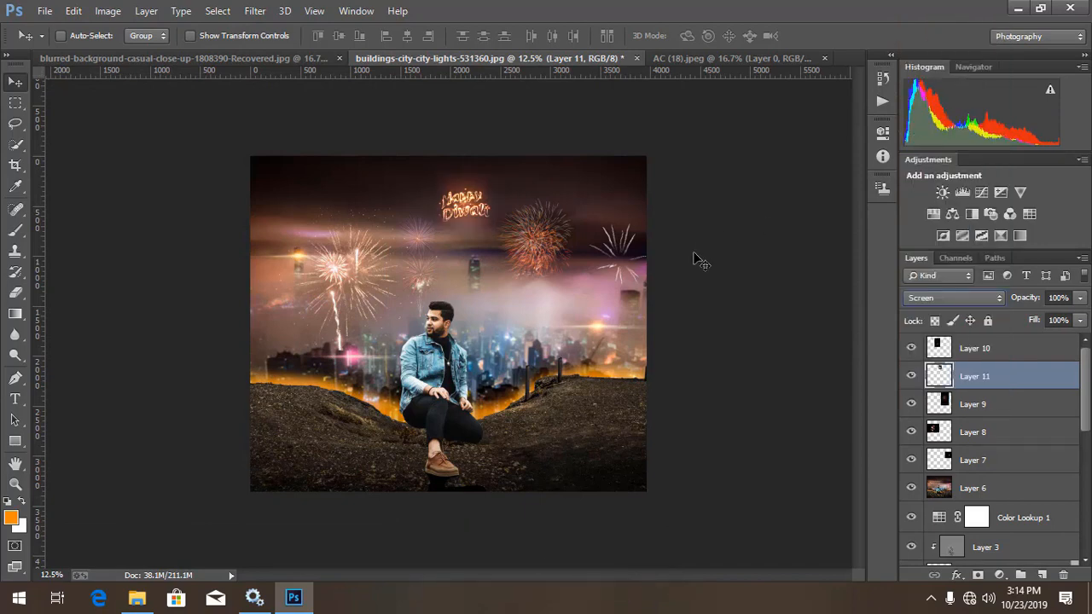
key(ctrl+minus)
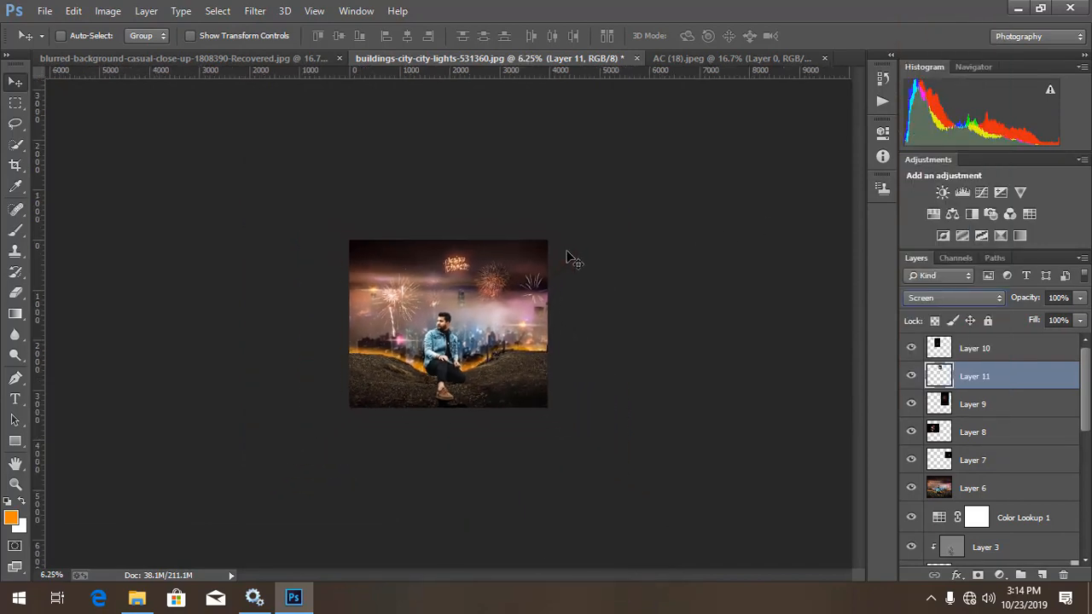
key(ctrl+0)
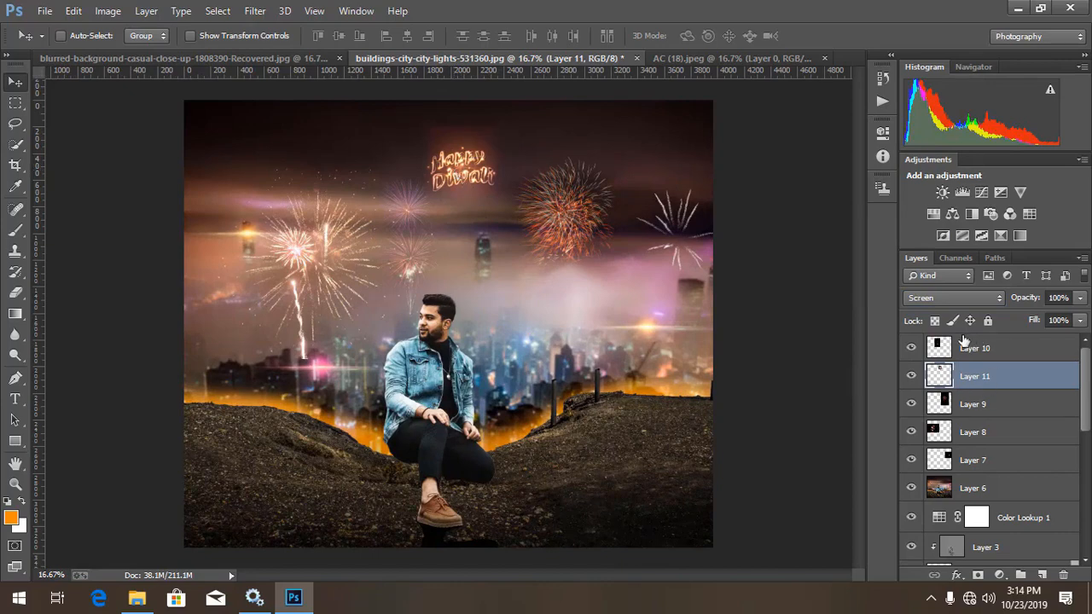
key(ctrl+l)
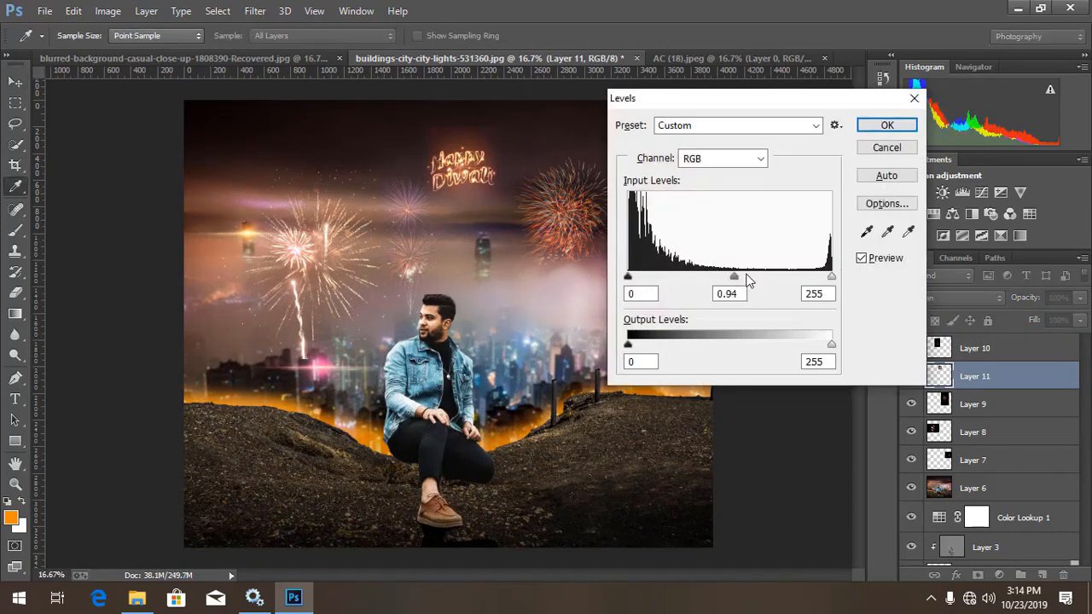
drag(748, 282, 765, 279)
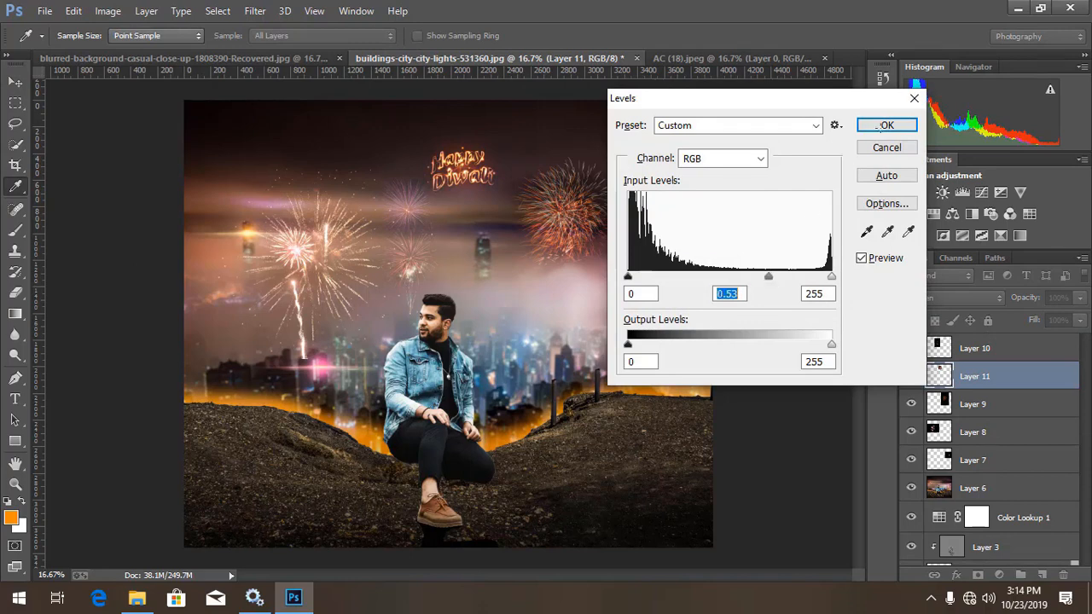
click(887, 126)
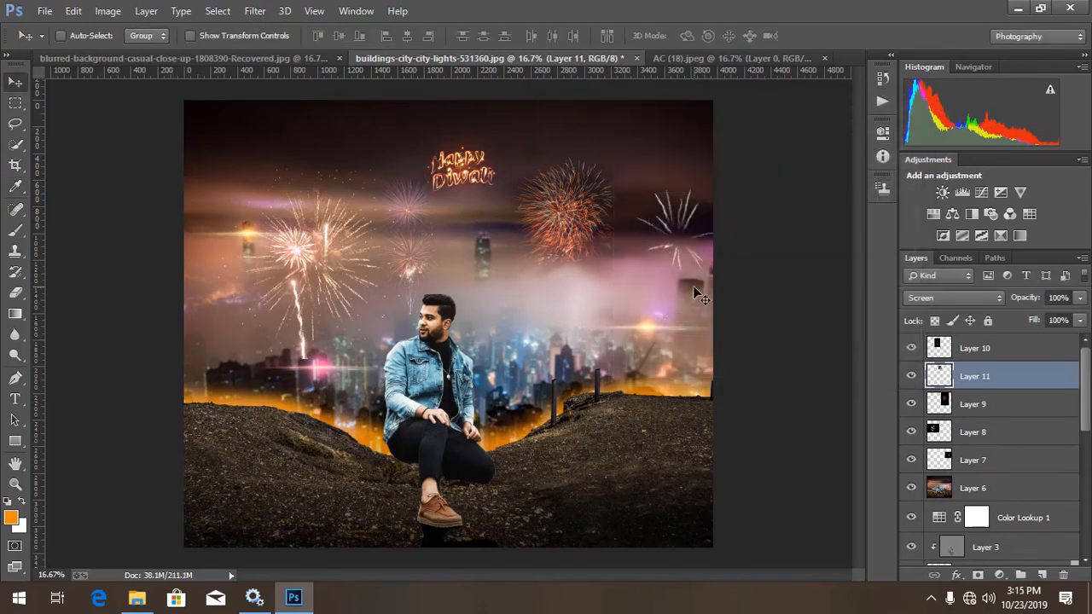
Step: Enlarge the Happy Diwali text and place it above the model's head, filling the sky between the golden and orange fireworks
key(ctrl+t)
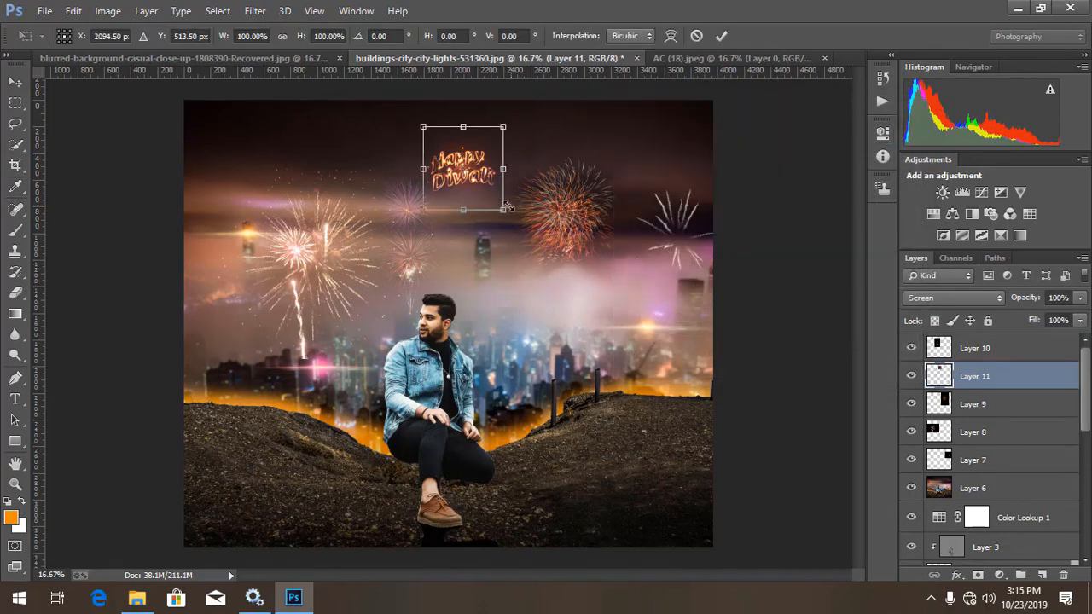
drag(503, 208, 581, 291)
drag(477, 250, 469, 271)
key(Return)
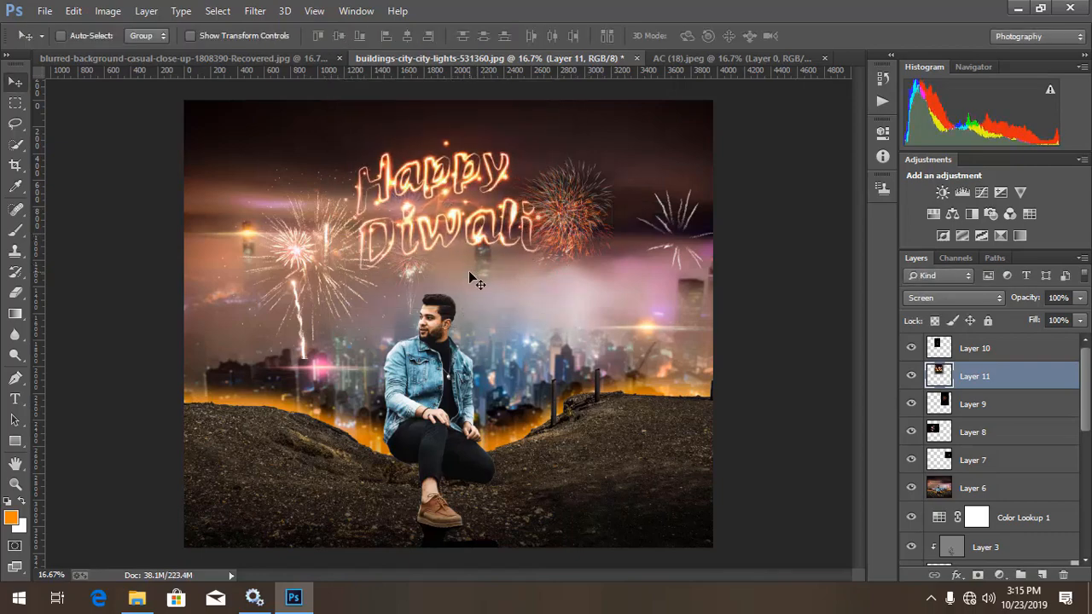
Step: Open light.jpg, copy its orange light burst into the upper sky of the city composite, and close the source image
key(ctrl+plus)
key(ctrl+minus)
click(32, 12)
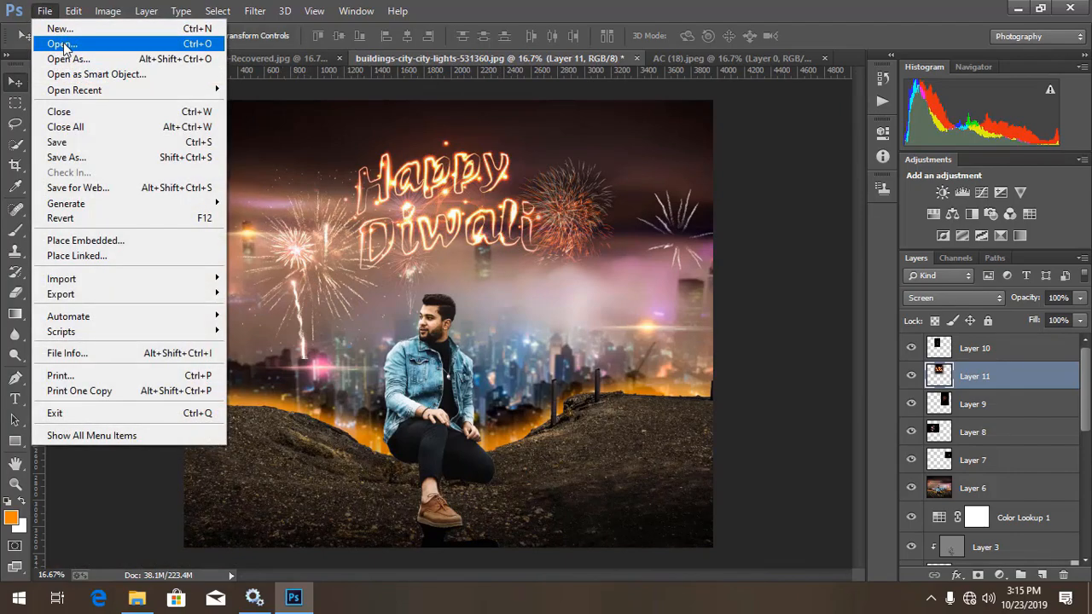
click(74, 44)
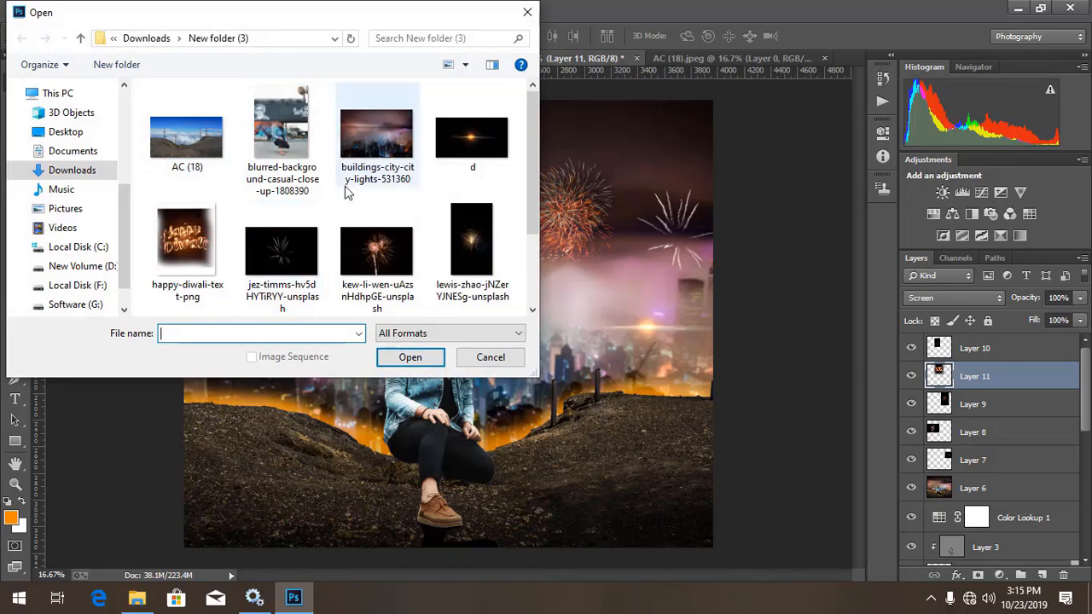
scroll(467, 232, down, 2)
scroll(468, 232, up, 2)
scroll(467, 232, down, 2)
double_click(181, 254)
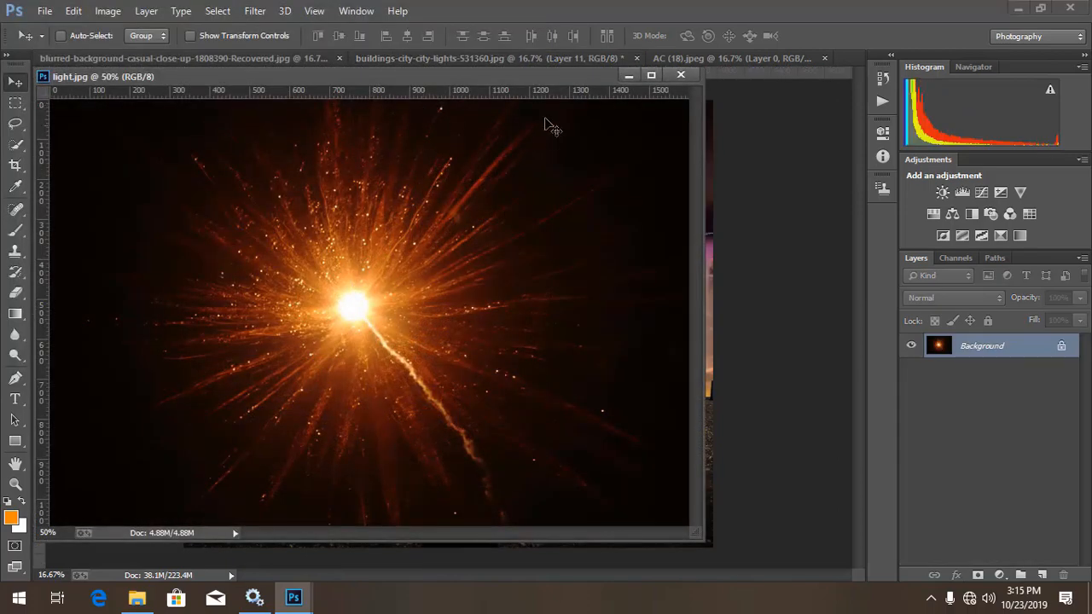
drag(391, 299, 499, 172)
click(681, 76)
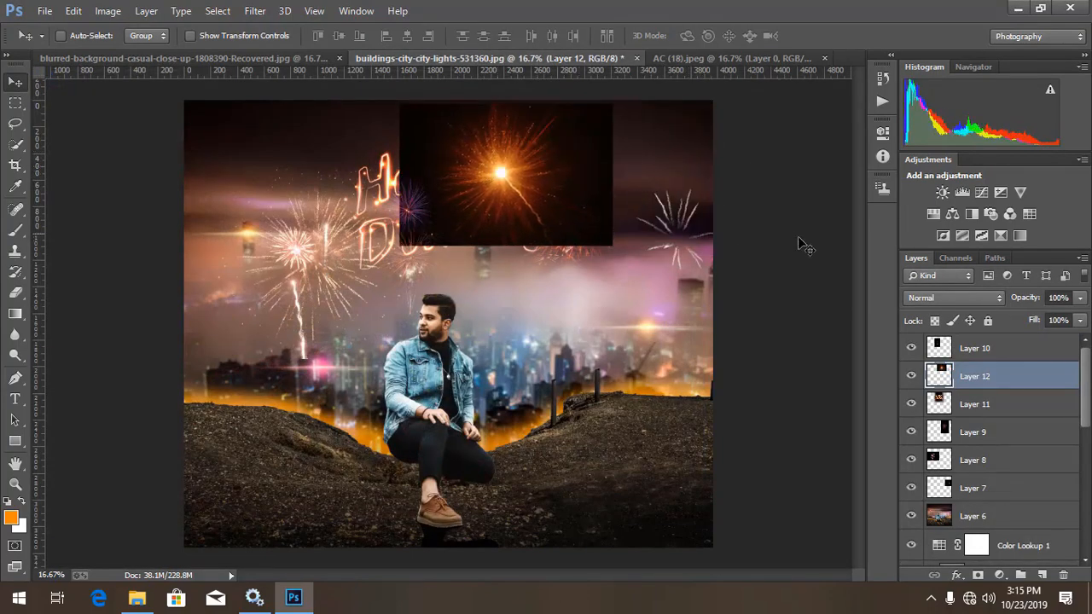
Step: Blend the orange light burst layer in Screen mode and move it above Layer 10 in the layer stack
click(937, 300)
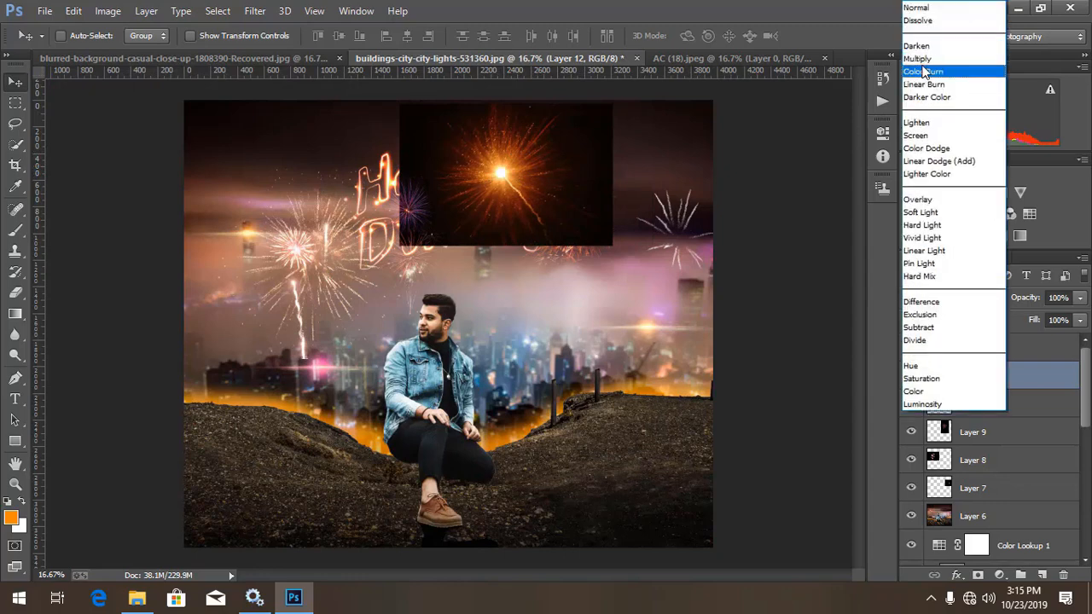
click(916, 135)
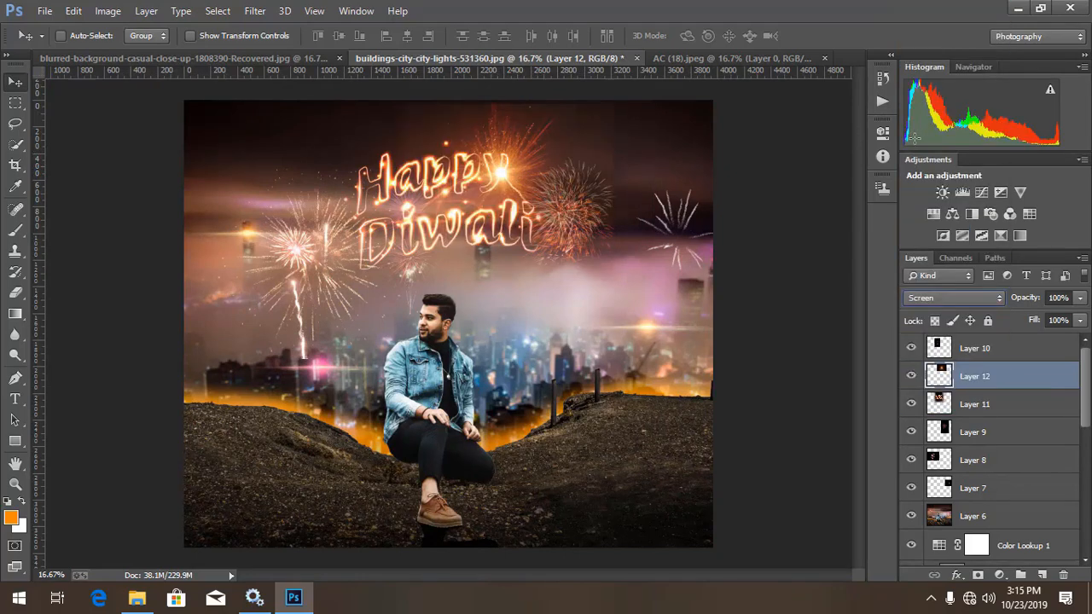
drag(988, 374, 988, 347)
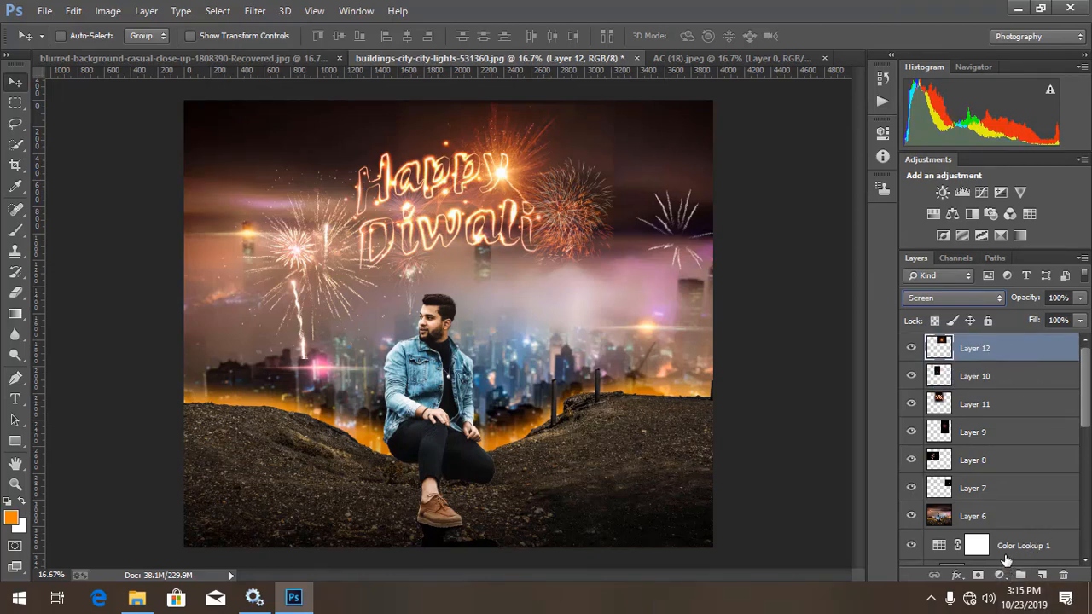
Step: Darken the orange light burst with Levels, setting the input midtone to 0.68
key(ctrl+l)
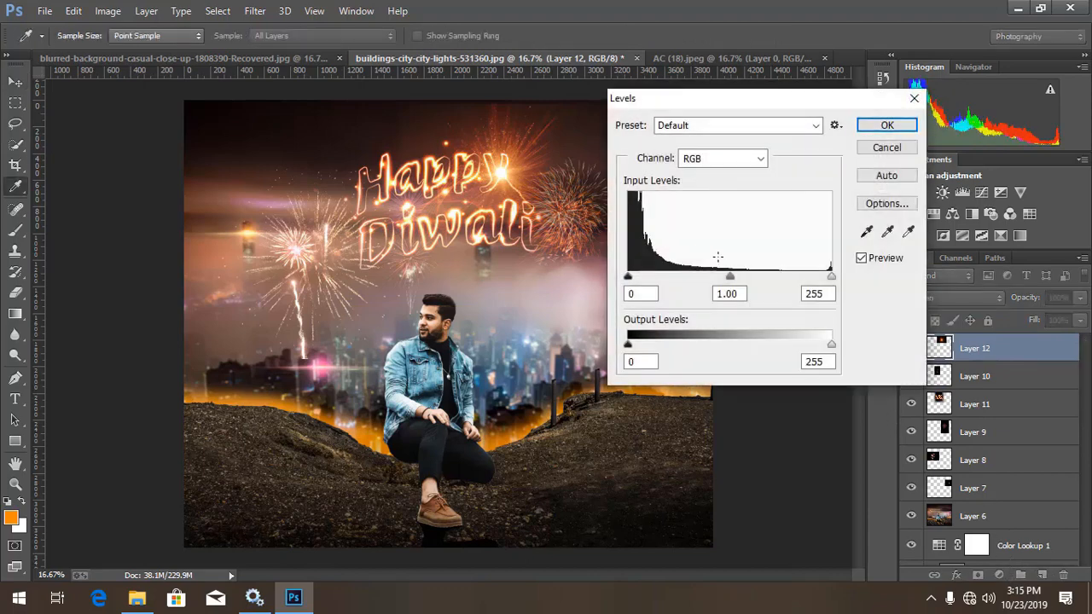
drag(740, 277, 753, 276)
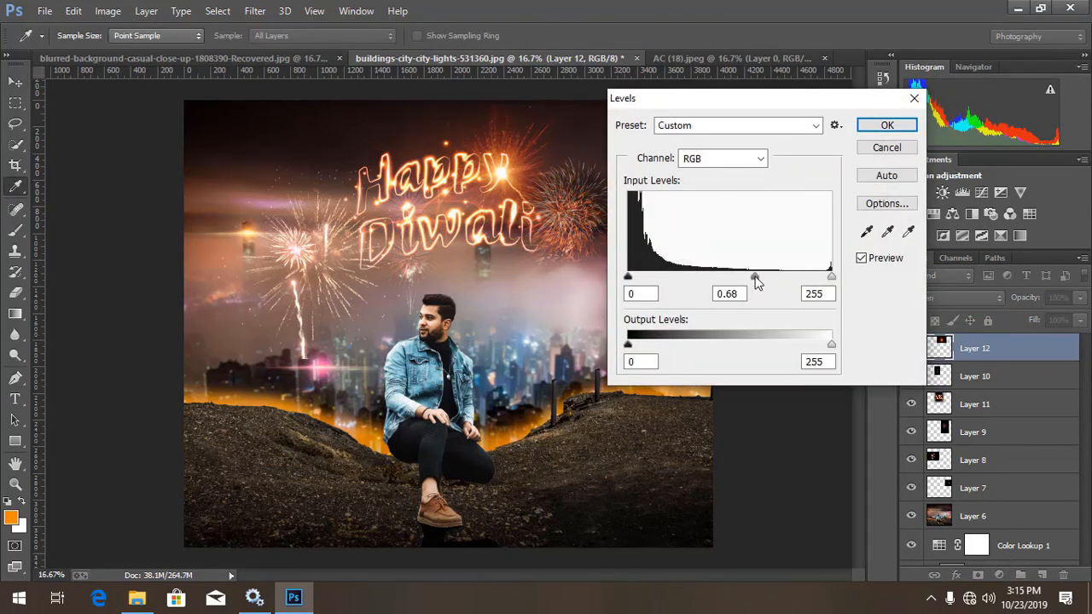
click(859, 127)
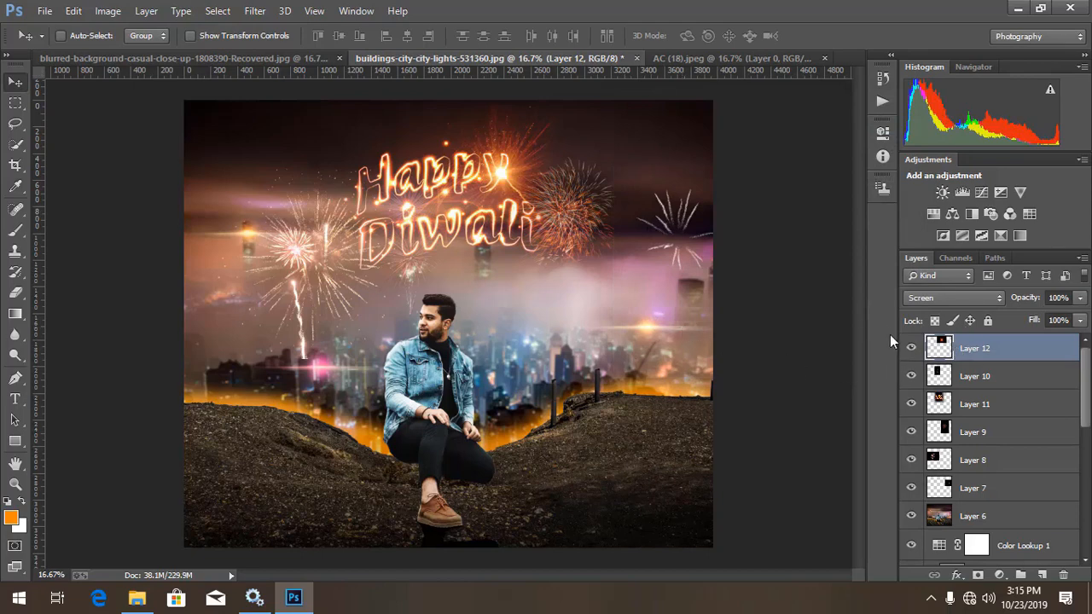
Step: Soften the light burst layer with a Gaussian Blur of 8.4 pixels radius
click(255, 11)
mouse_move(299, 202)
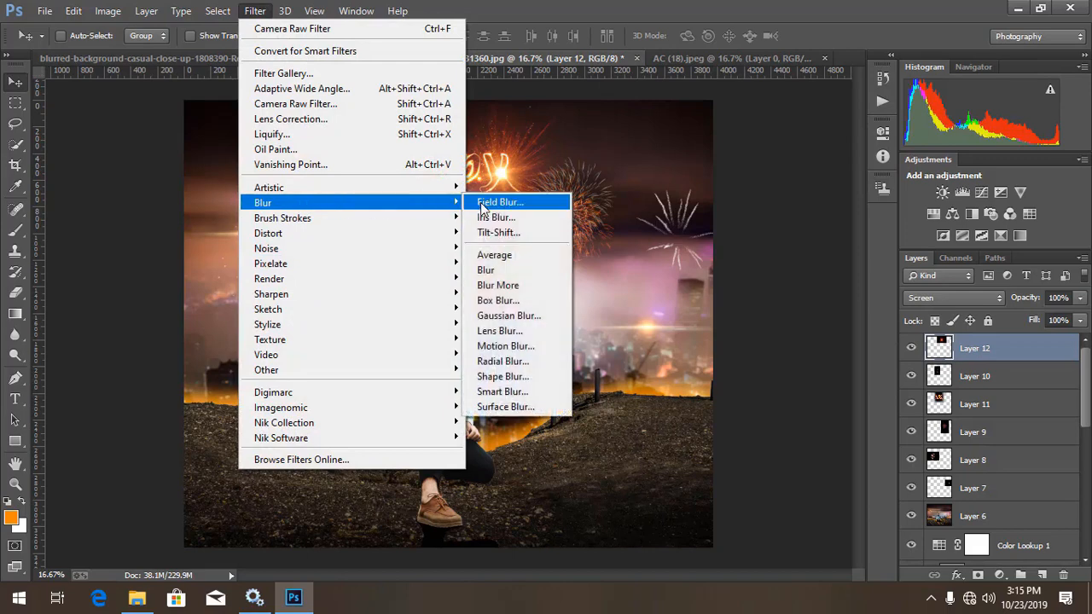
click(507, 316)
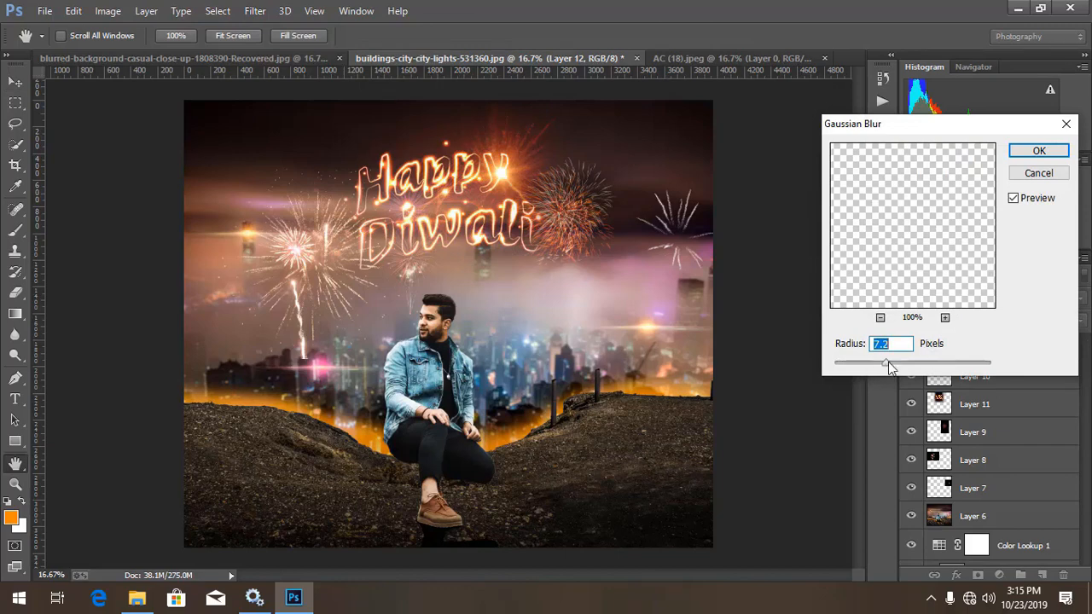
drag(887, 363, 896, 359)
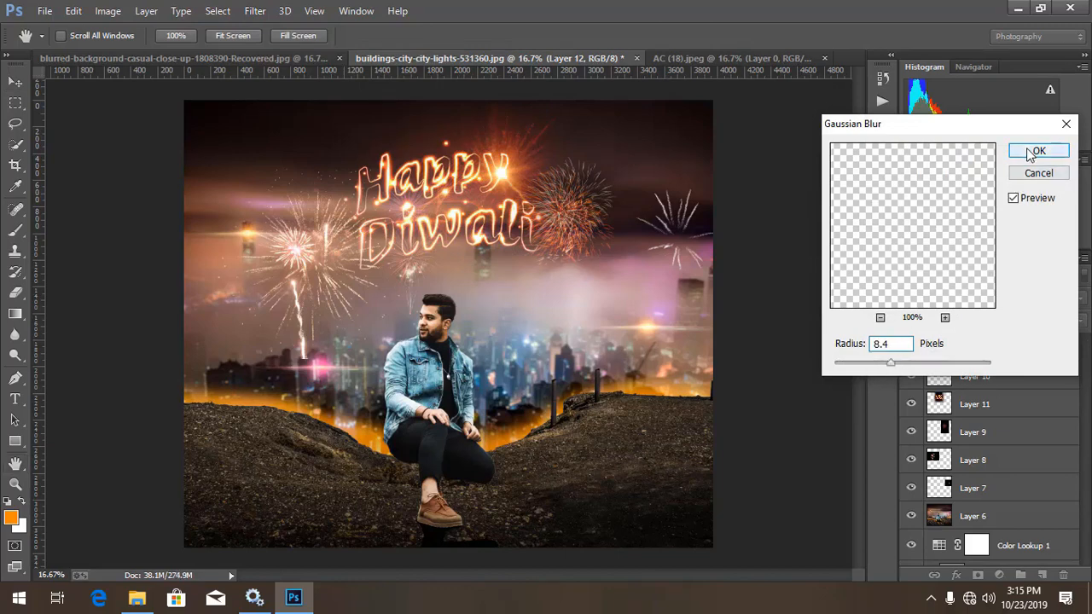
click(1039, 150)
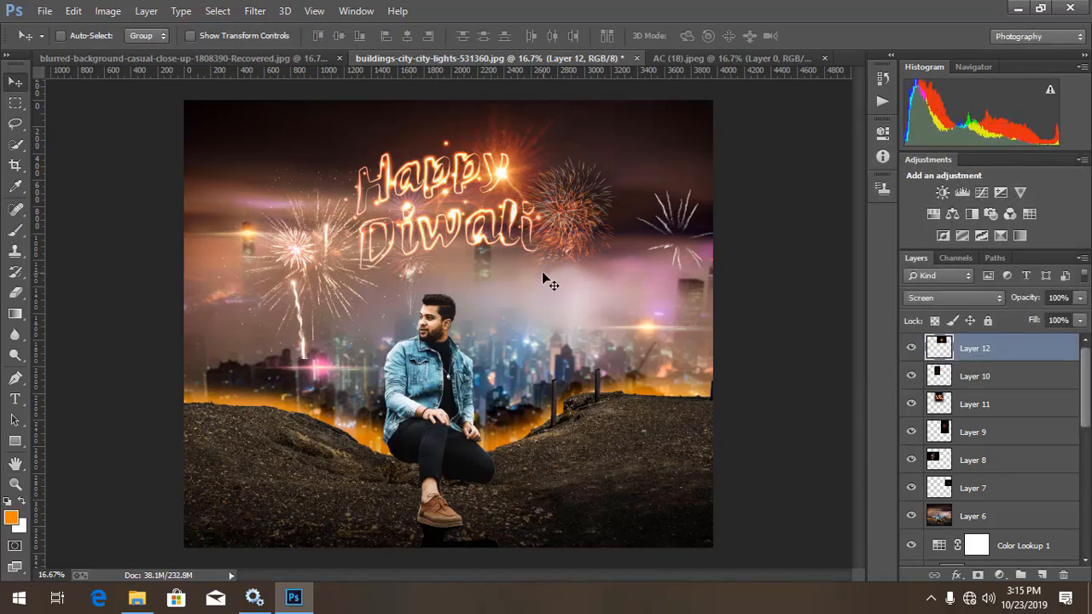
Step: Duplicate the light burst twice, placing a copy at each end of the word Diwali, and stamp all visible layers into a new top layer
key(ctrl+j)
drag(543, 273, 532, 253)
key(ctrl+j)
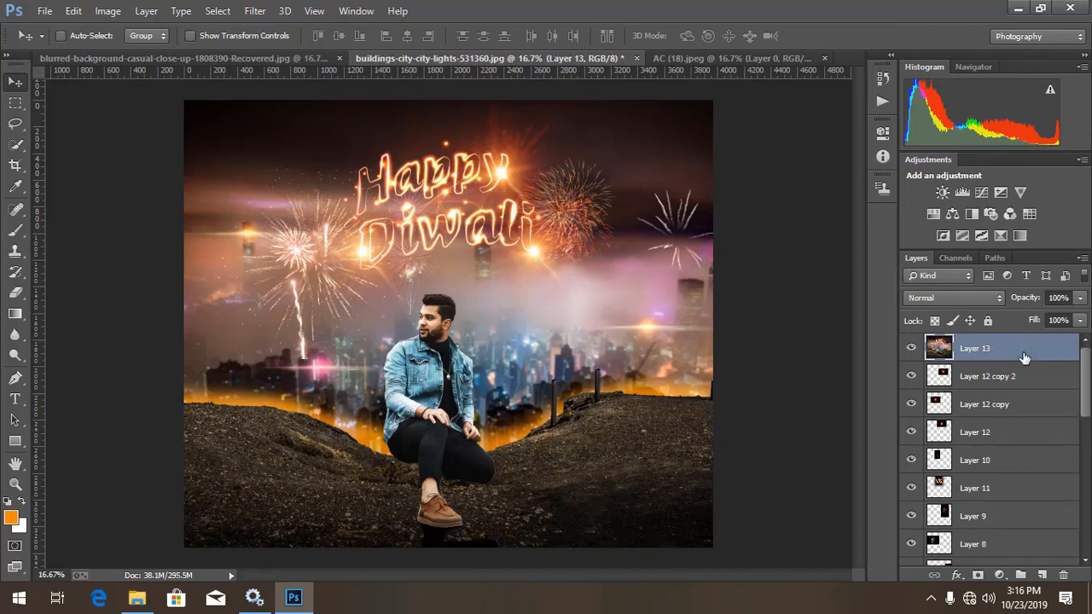
Step: Examine the merged composite up close around the lettering, the model and the hills, and as a whole
key(ctrl+plus)
key(ctrl+minus)
key(ctrl+plus)
key(ctrl+plus)
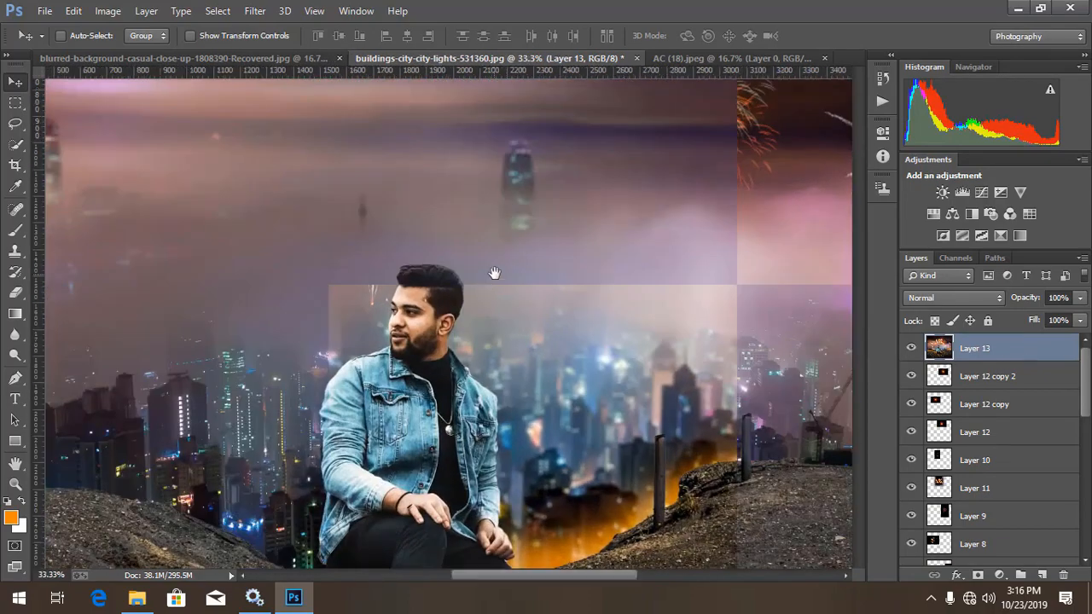
drag(495, 273, 504, 245)
key(ctrl+minus)
key(ctrl+minus)
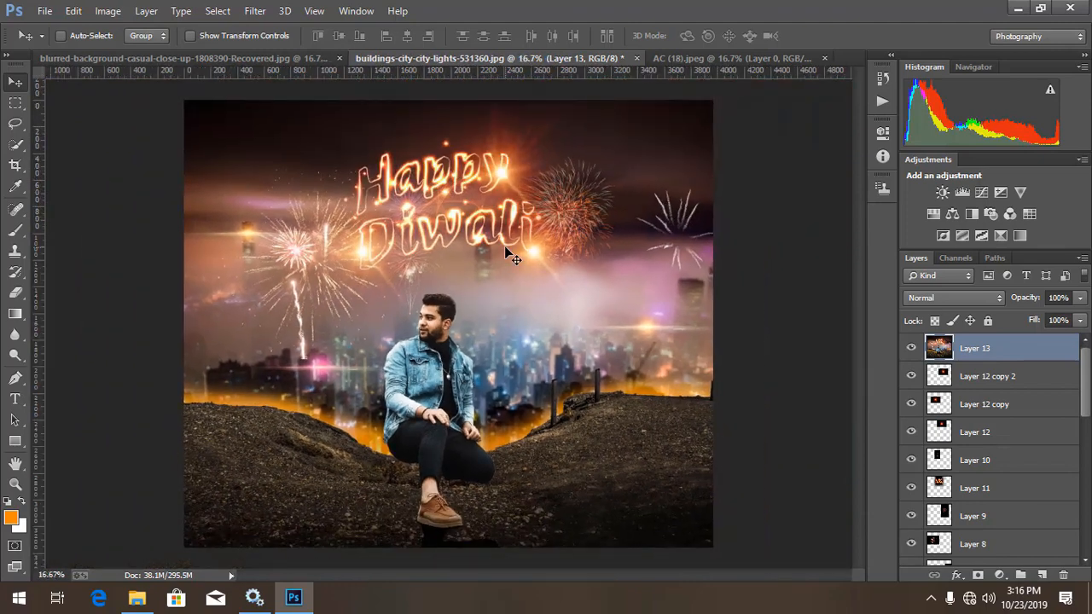
key(ctrl+plus)
drag(509, 367, 528, 417)
key(ctrl+minus)
key(ctrl+minus)
key(ctrl+plus)
key(ctrl+minus)
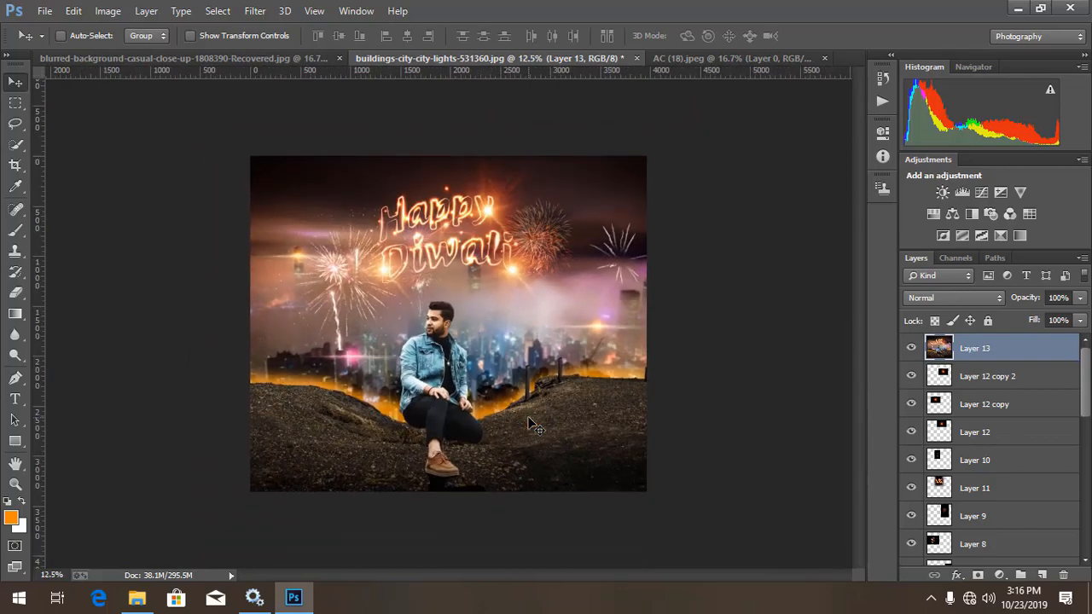
Step: Start the Camera Raw Filter on the merged layer and set Dehaze to +11
click(255, 11)
click(284, 105)
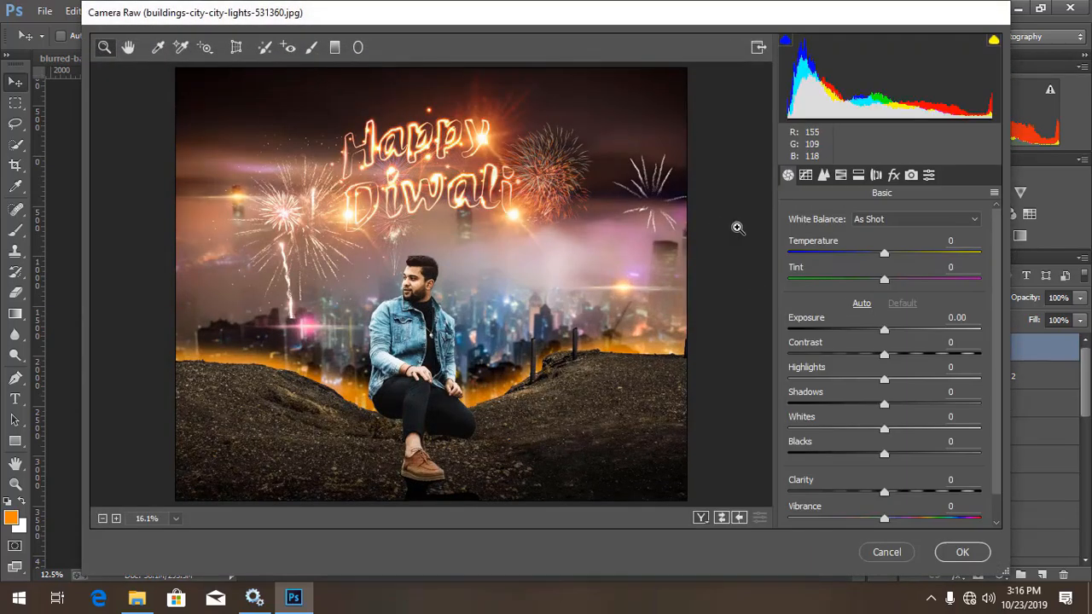
click(893, 175)
drag(891, 243, 896, 248)
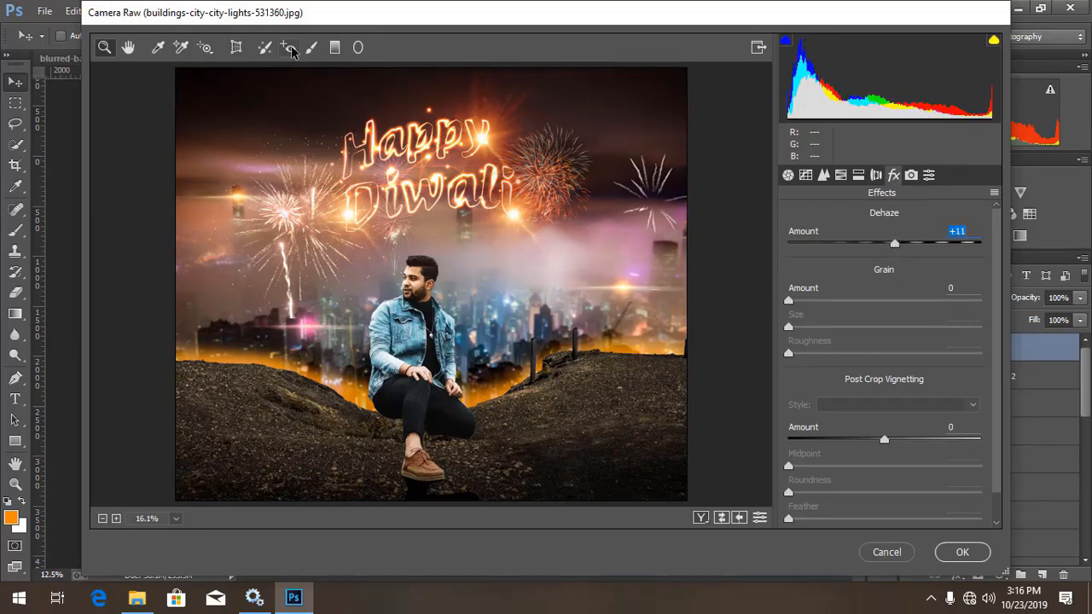
Step: Darken the image's left and right edges with graduated filters using exposure -2.95, highlights -43 and shadows -31
click(335, 48)
drag(129, 300, 247, 303)
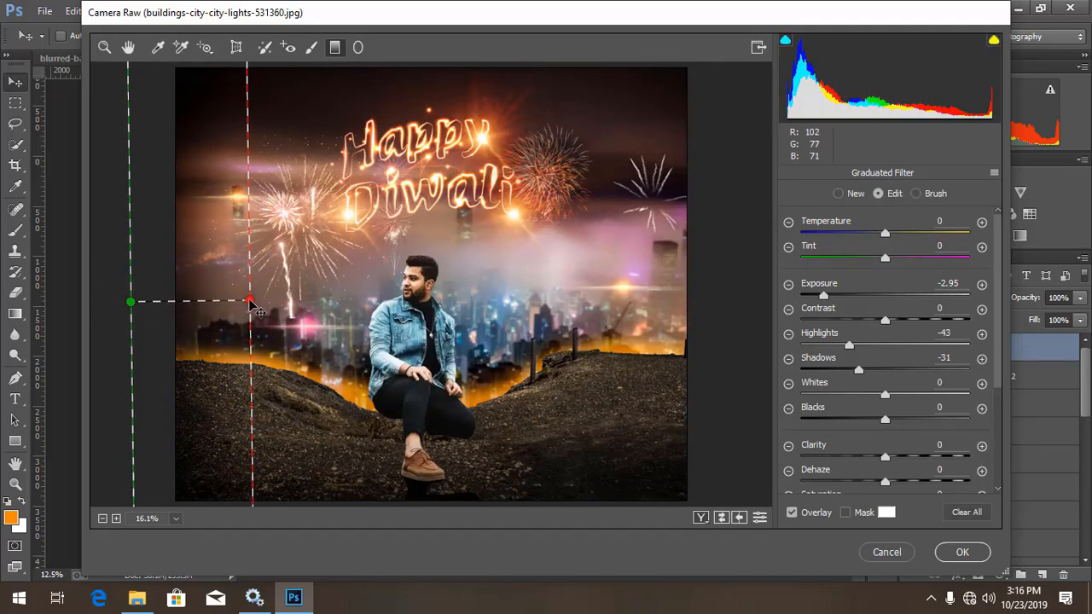
drag(714, 284, 636, 282)
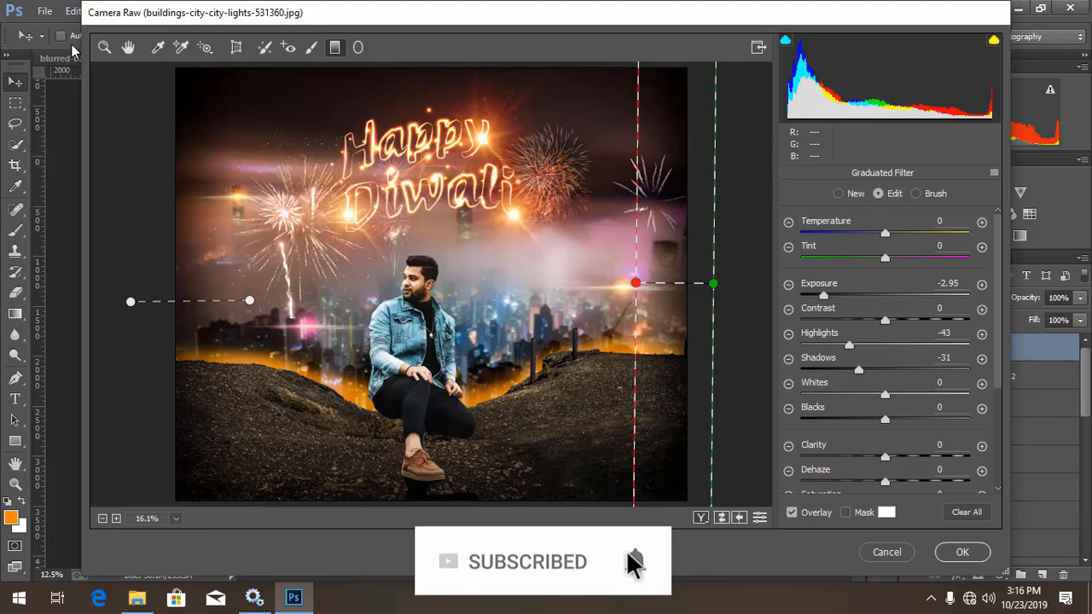
key(h)
key(ctrl+minus)
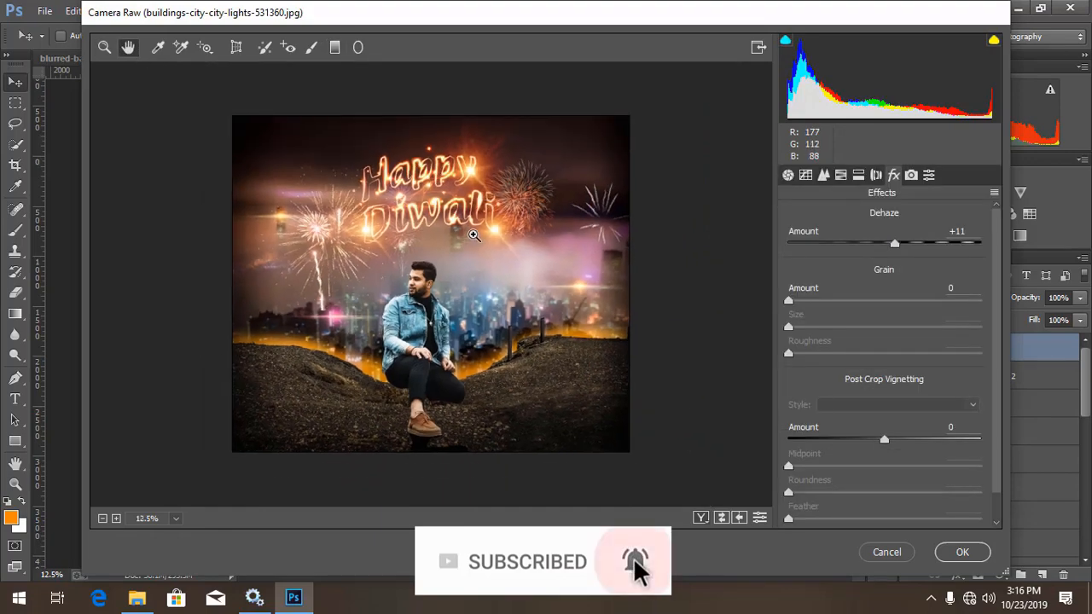
key(ctrl+plus)
key(ctrl+minus)
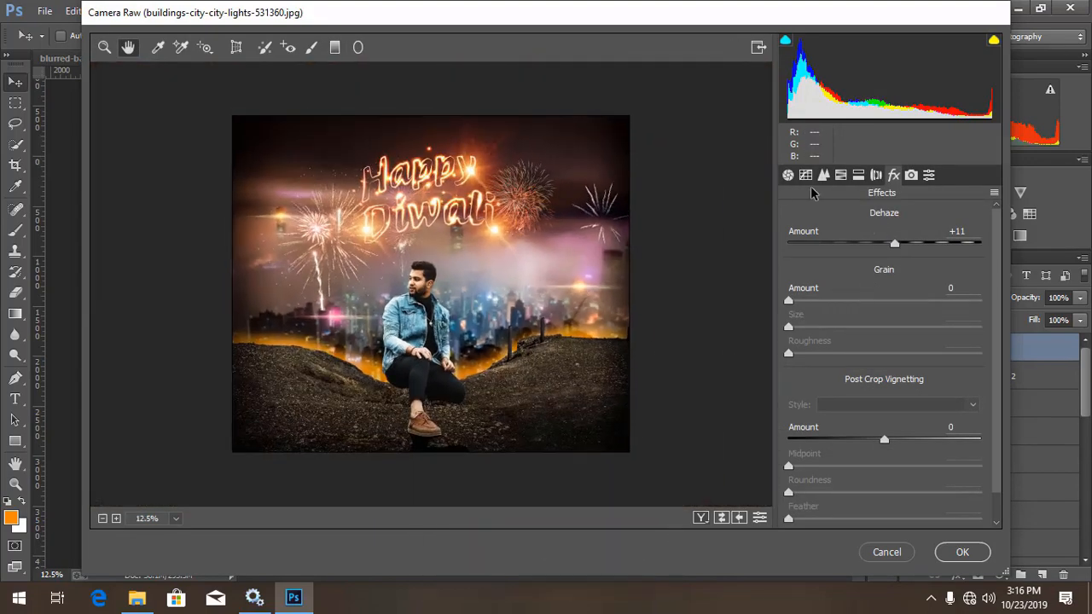
Step: Set the basic contrast of the image to +11
click(790, 178)
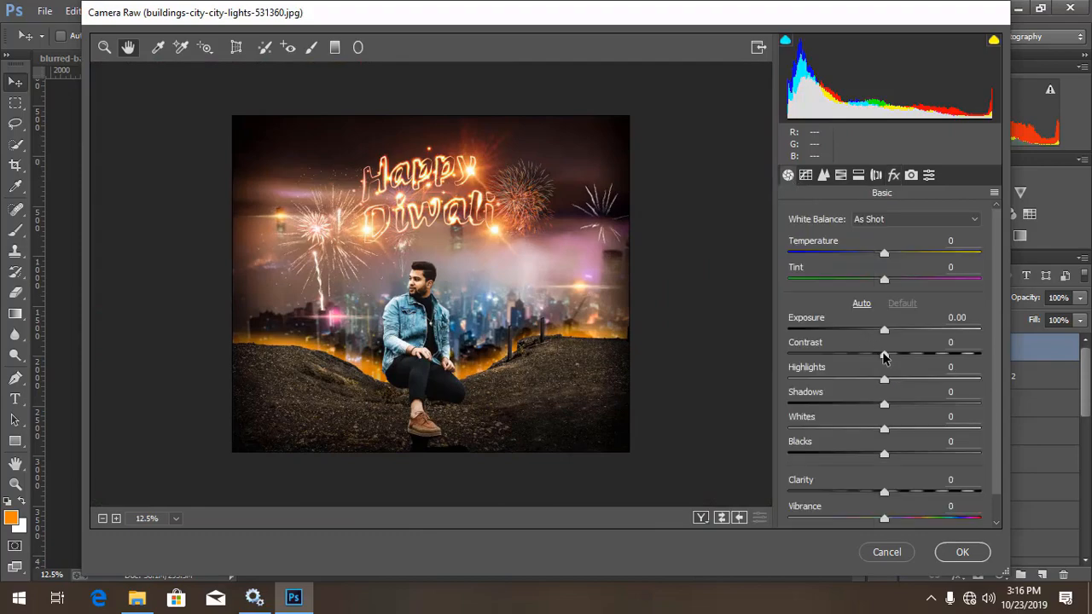
drag(884, 356, 897, 355)
key(ctrl+plus)
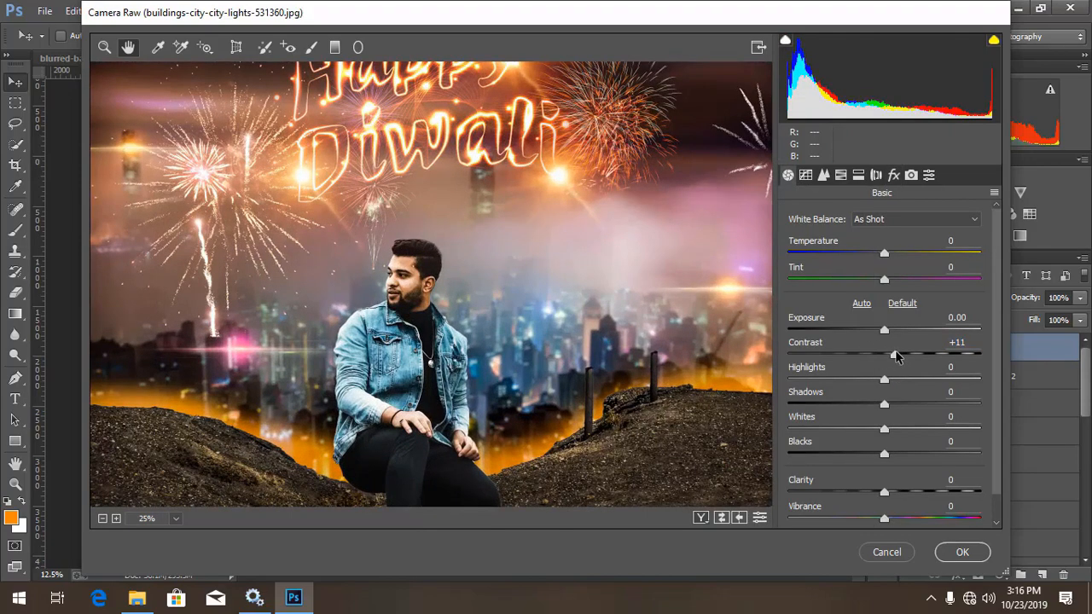
key(ctrl+minus)
key(ctrl+plus)
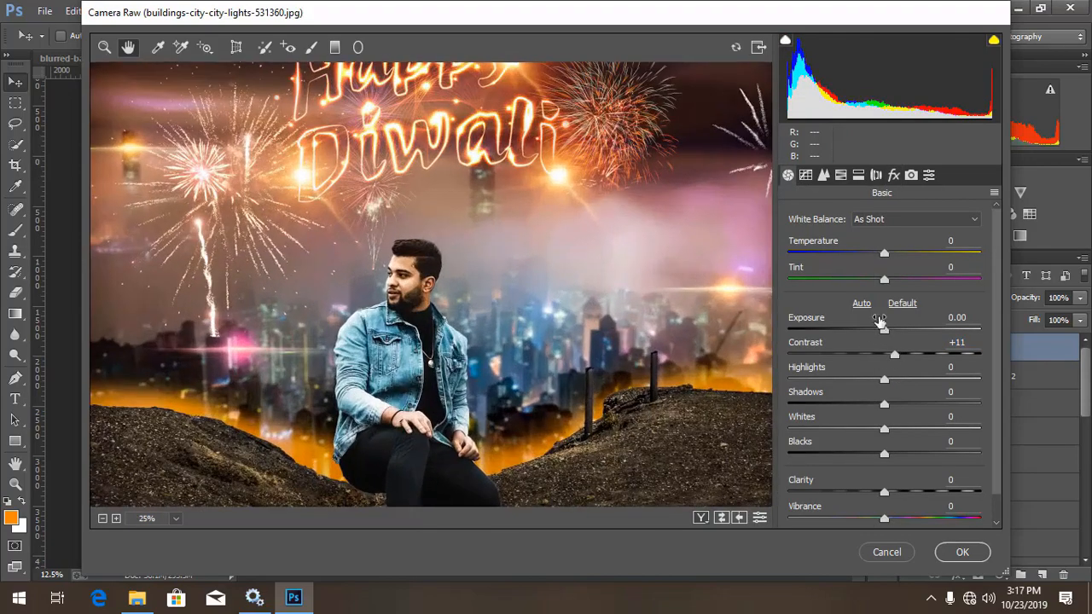
Step: Calibrate the colours with Blue Primary hue -18 and Red Primary saturation -8, and apply the Camera Raw grading
click(892, 176)
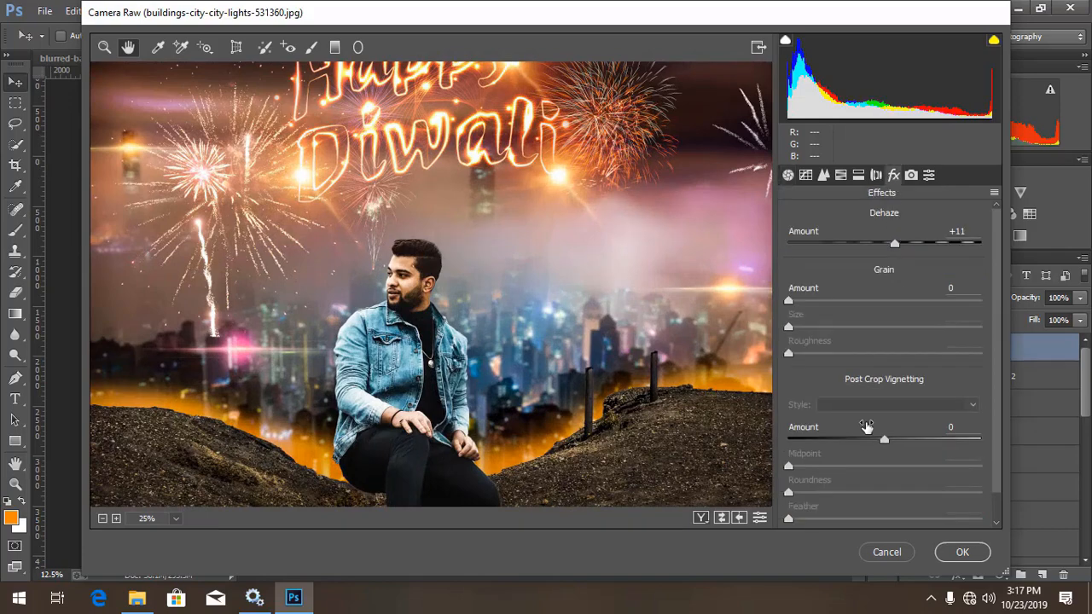
click(911, 175)
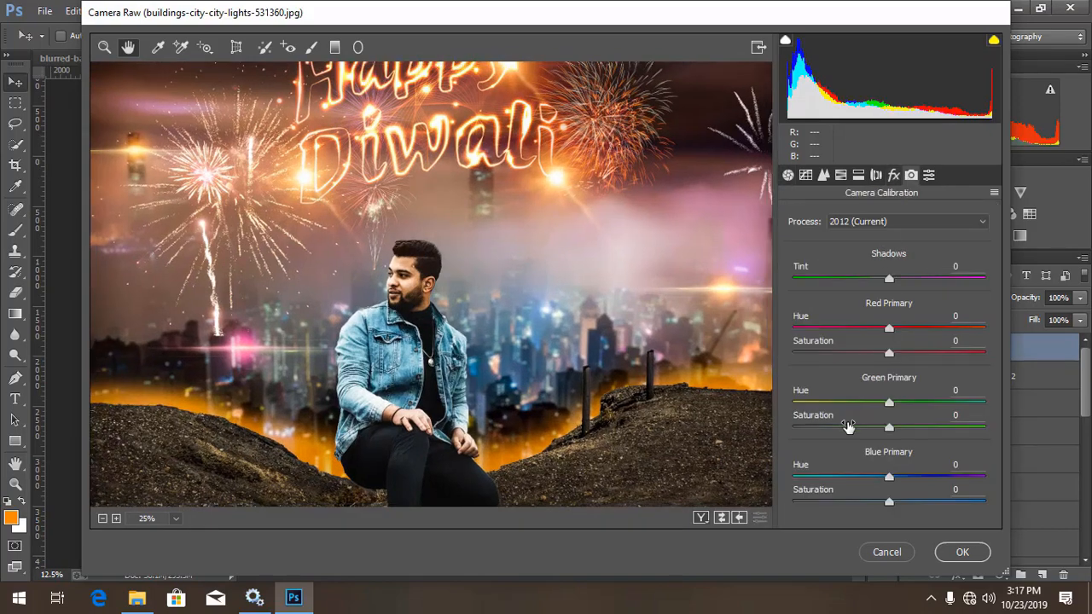
key(ctrl+minus)
key(ctrl+plus)
key(ctrl+plus)
drag(885, 482, 870, 484)
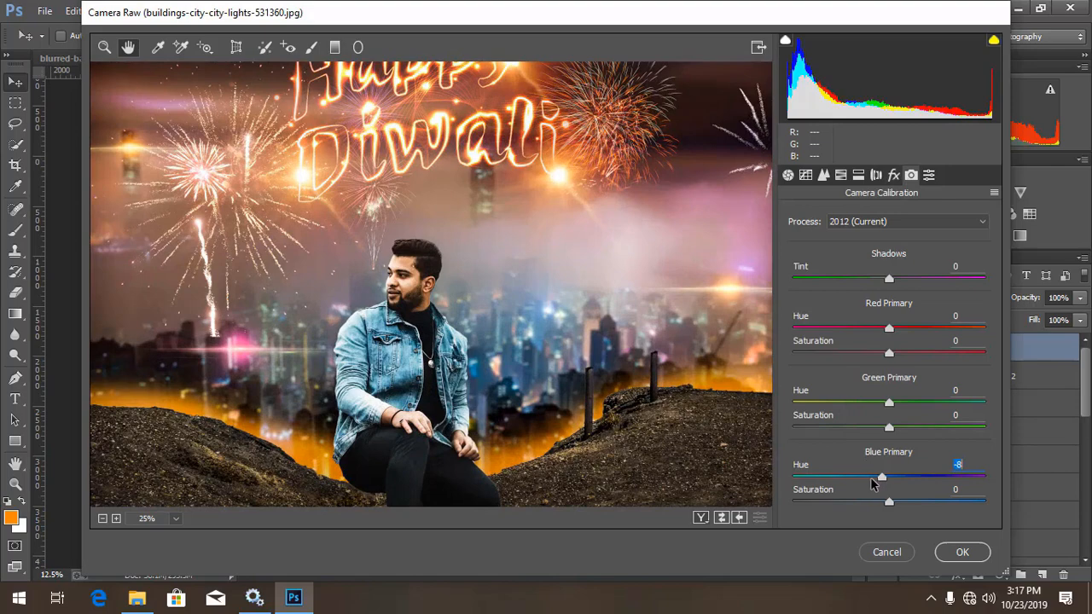
key(ctrl+minus)
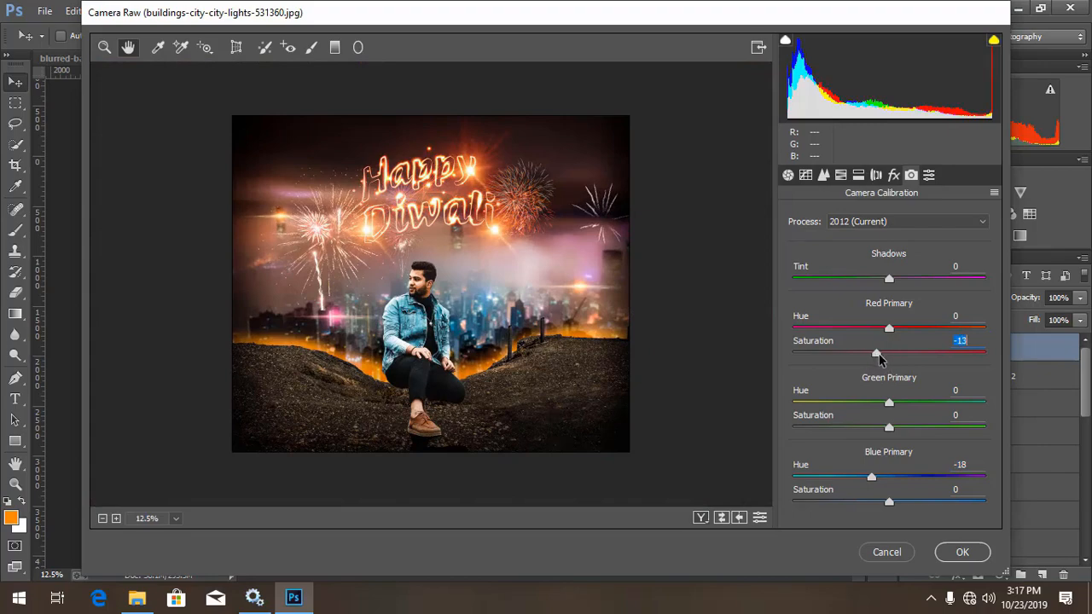
key(ctrl+plus)
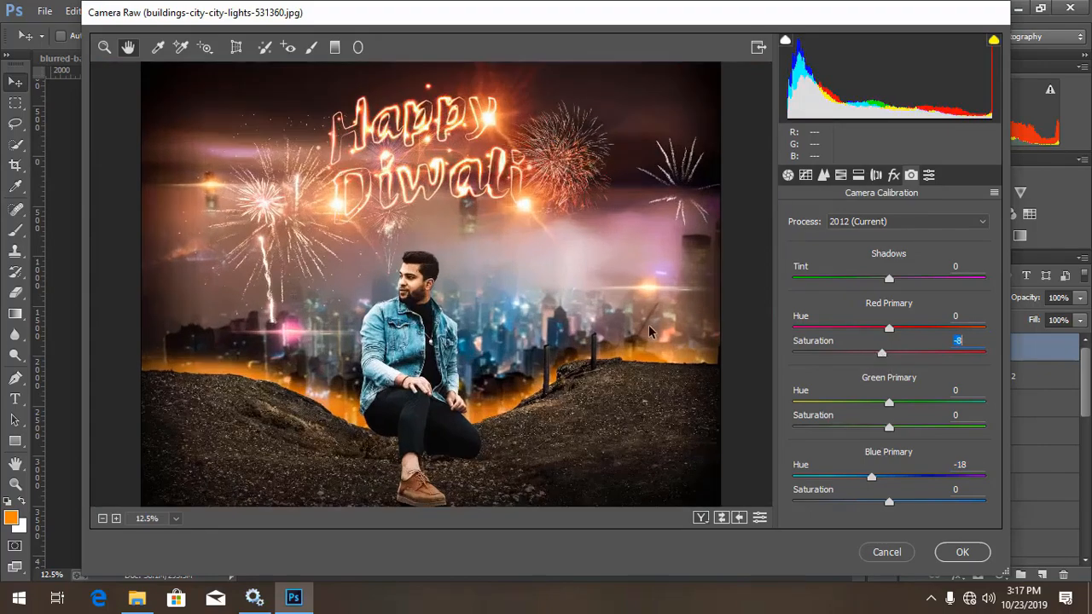
key(ctrl+minus)
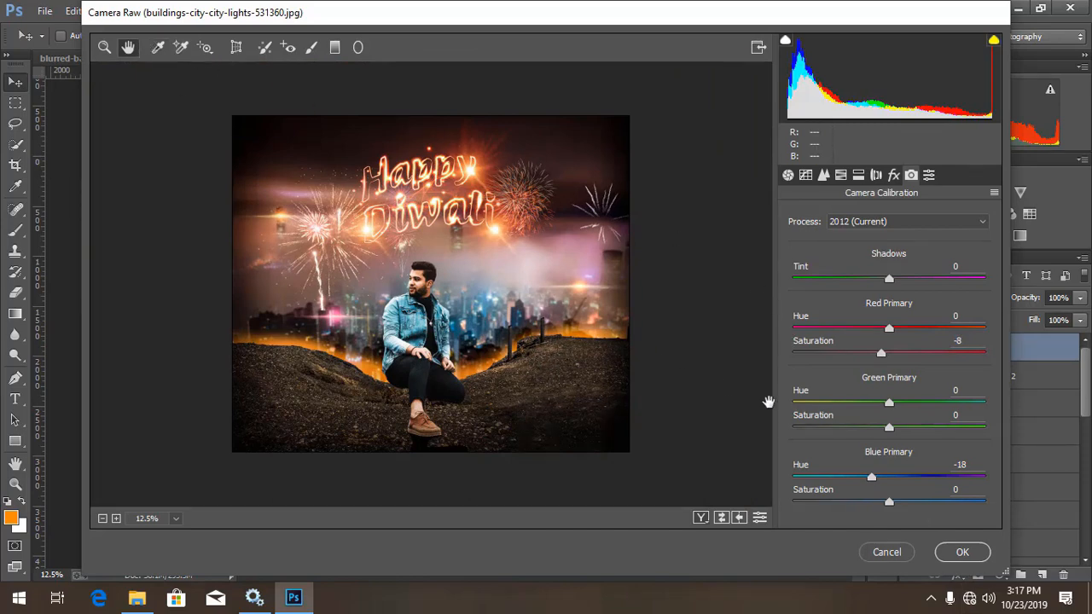
click(963, 552)
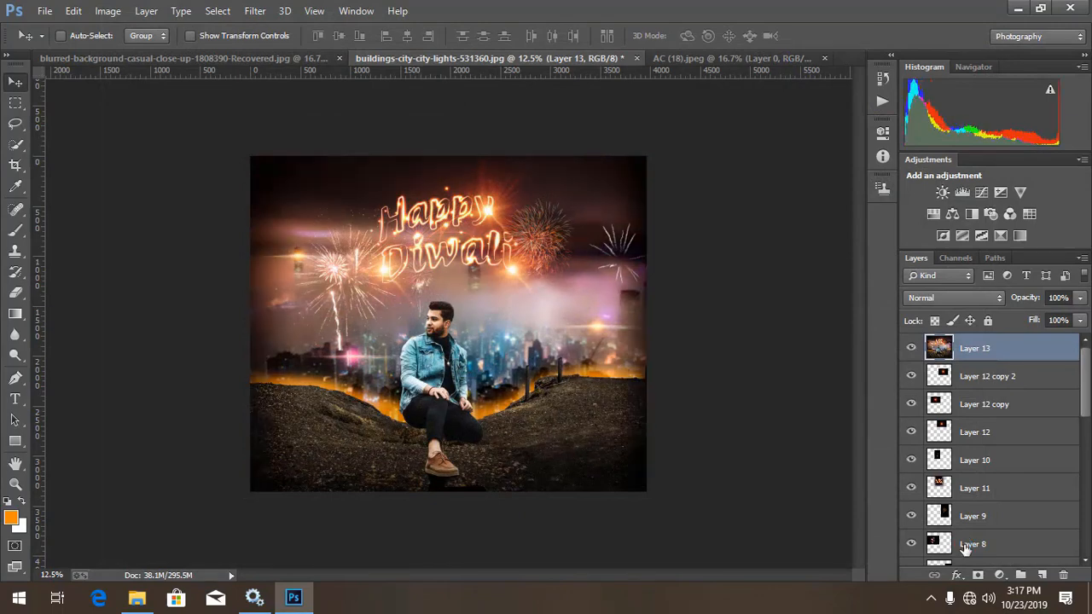
Step: Examine the graded composite from the glowing lettering down to the model, and as a whole
key(ctrl+plus)
key(ctrl+plus)
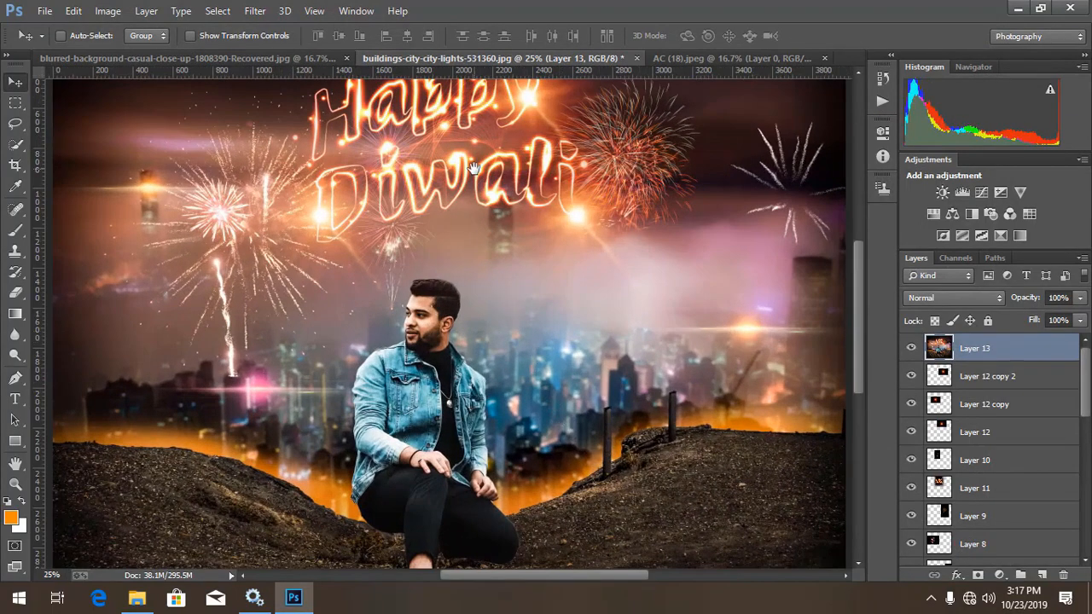
drag(475, 169, 474, 249)
drag(482, 341, 494, 269)
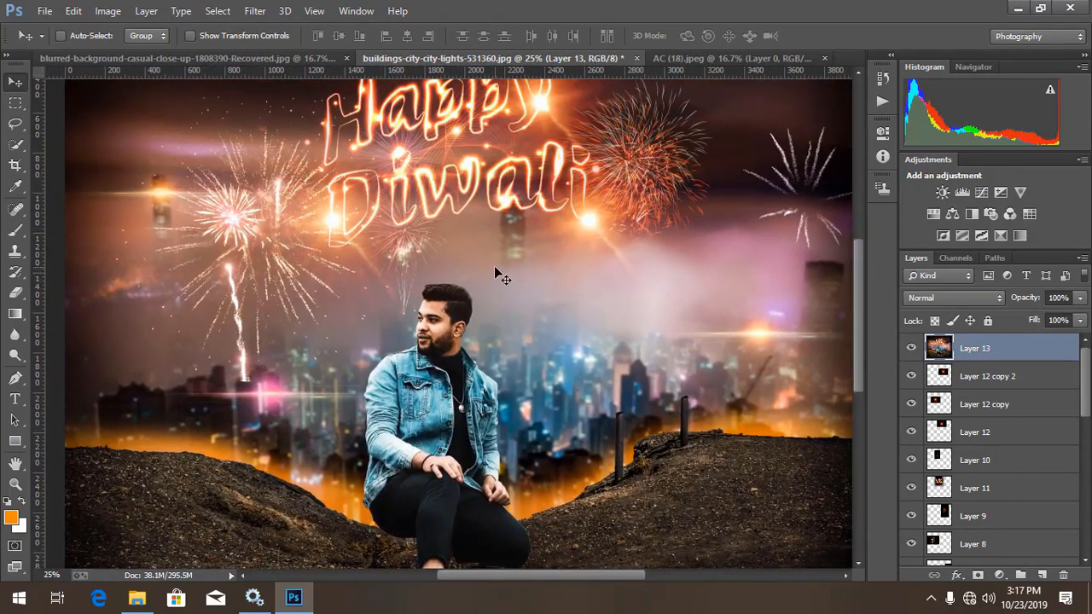
key(ctrl+minus)
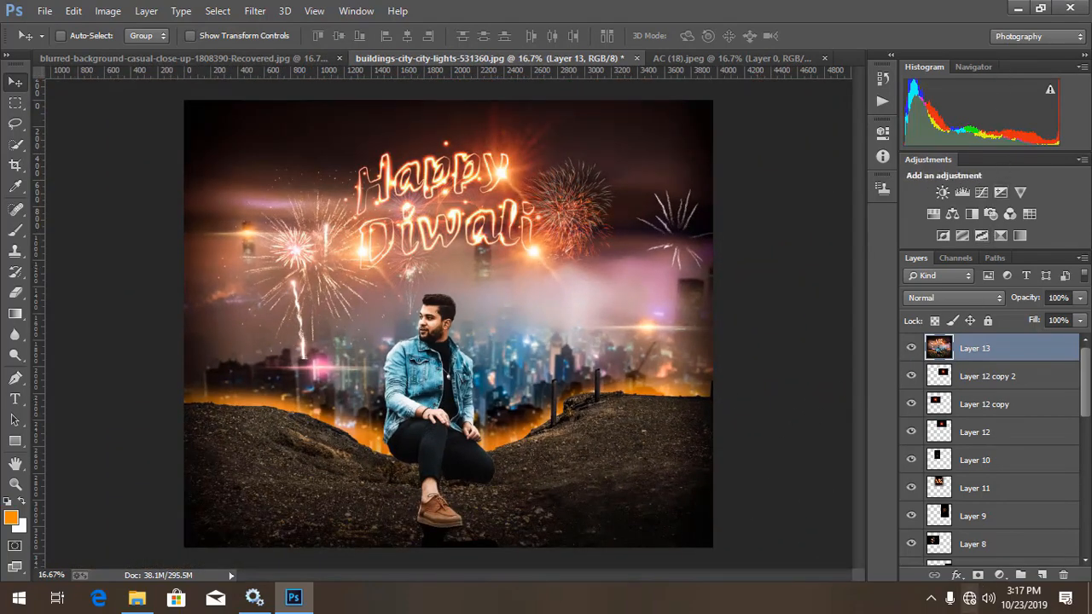
click(933, 599)
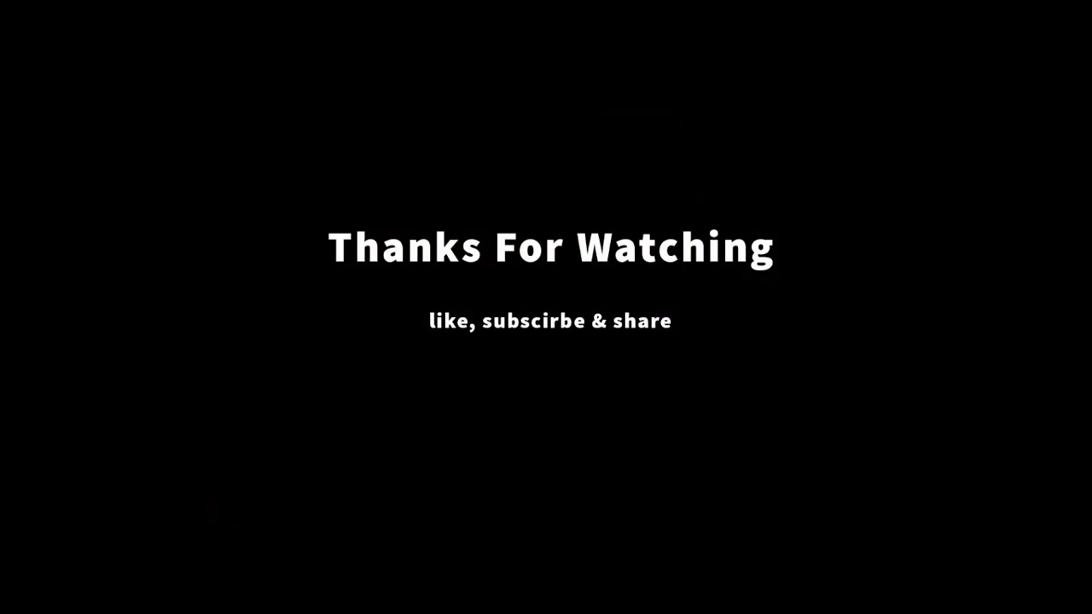